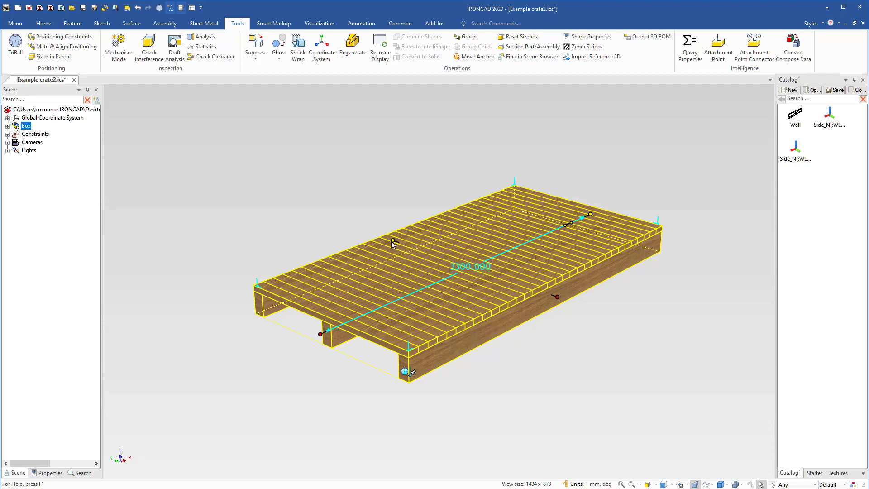
Step: Resize the crate base across its boards' long-edge side to a width of 2300 mm
drag(393, 241, 367, 237)
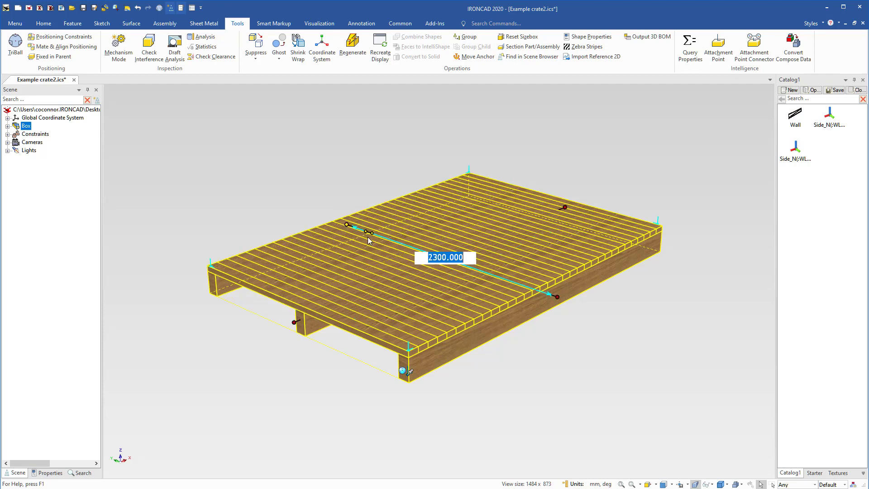
click(353, 168)
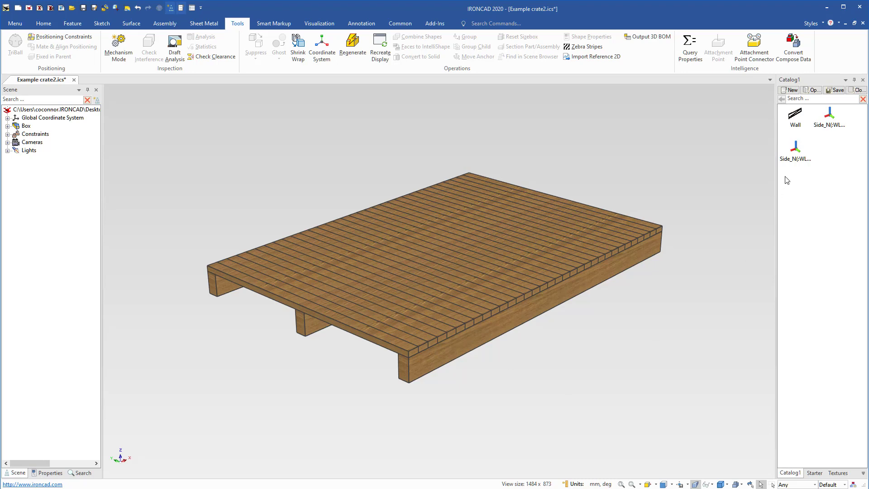
Step: Attach a Wall from the catalog along the base's far long edge without duplicating the pattern
drag(795, 115, 461, 188)
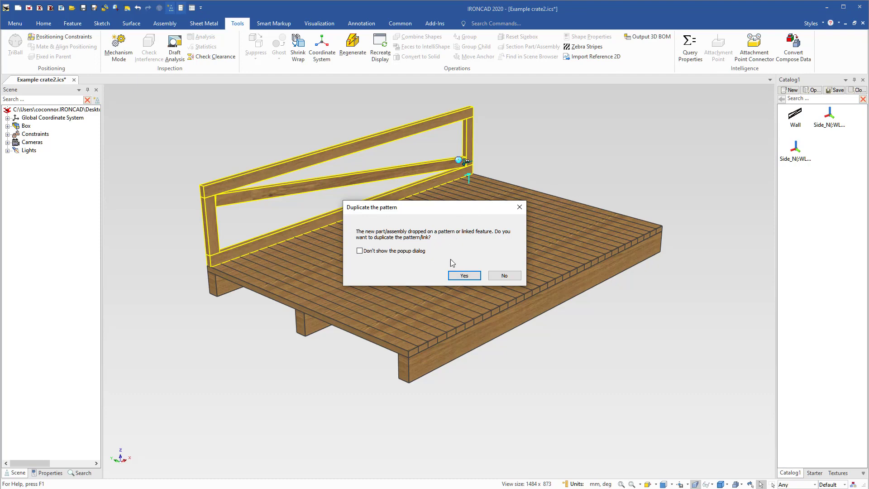
click(392, 251)
click(505, 276)
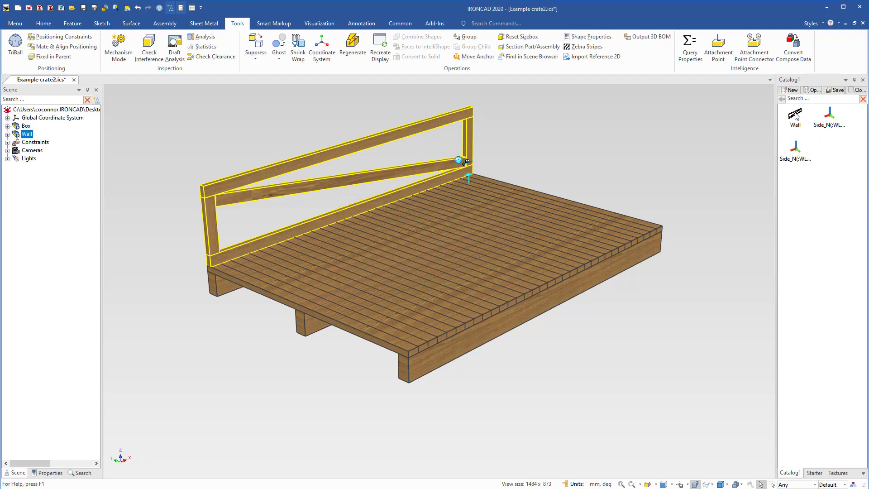
click(742, 247)
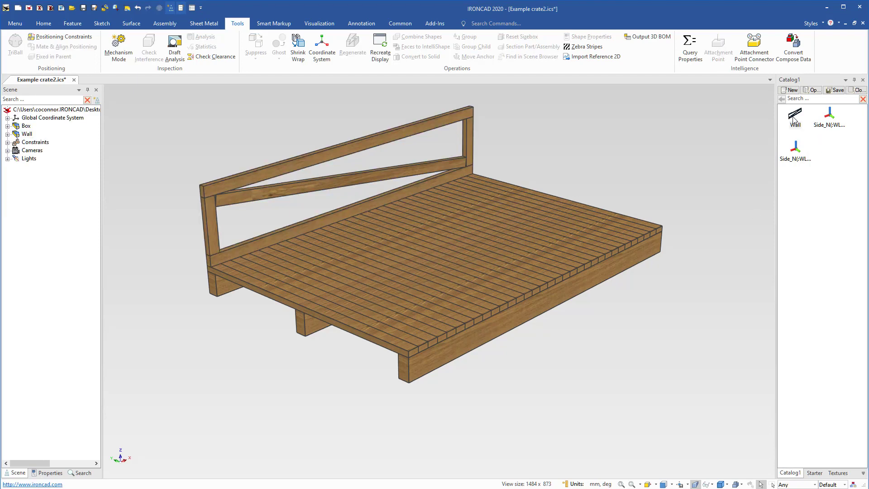
Step: Attach three more catalog Walls, one on the near long edge and one on each short end of the base
drag(459, 312, 410, 349)
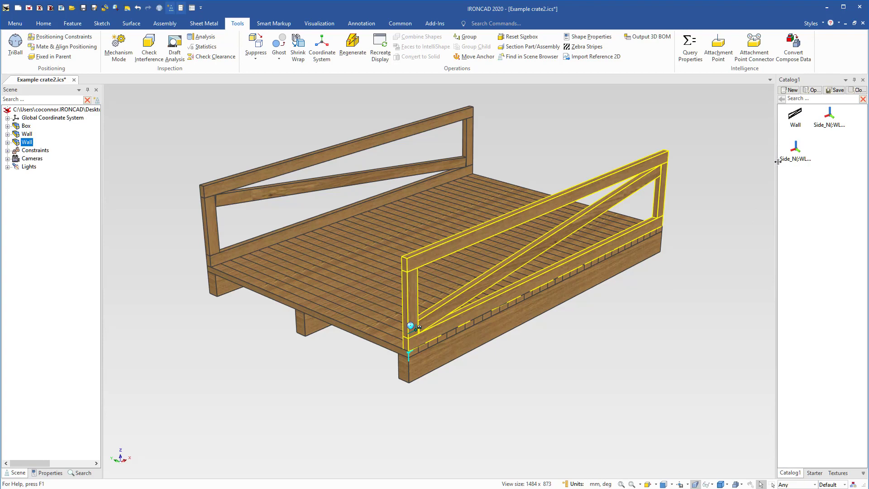
drag(795, 117, 258, 284)
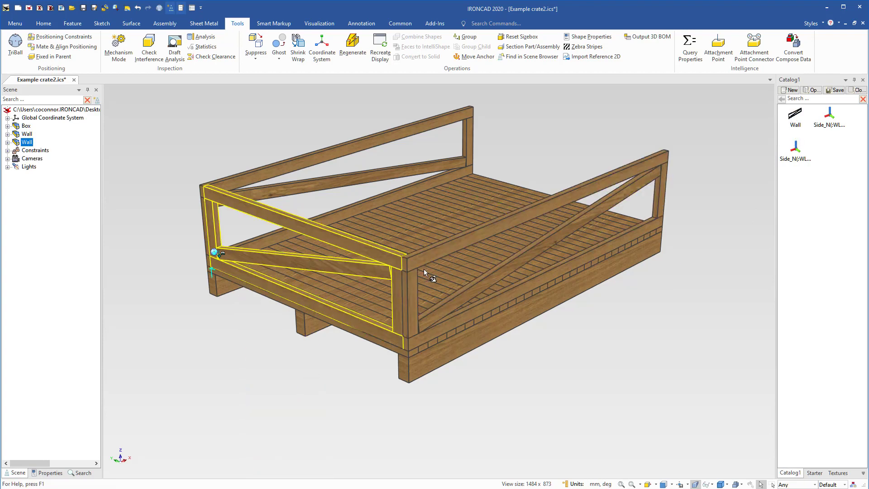
drag(792, 118, 621, 217)
click(672, 297)
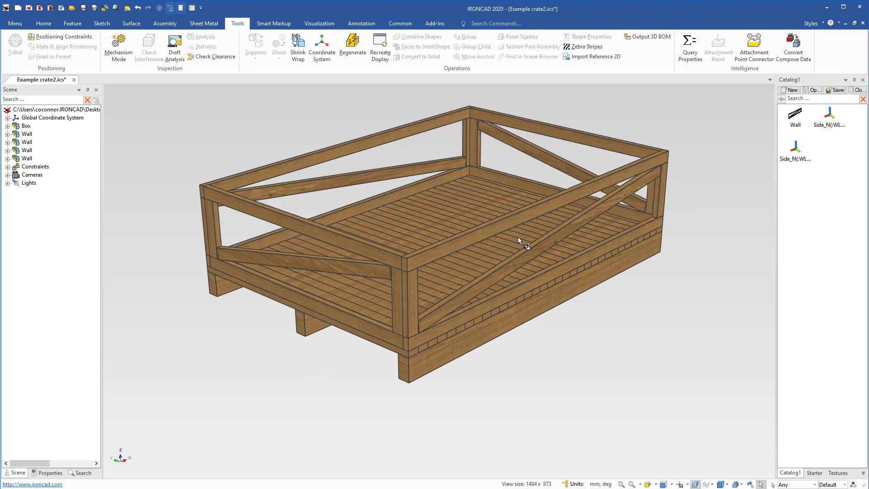
Step: Resize the crate base to 2400 mm long and 1600 mm wide
click(501, 192)
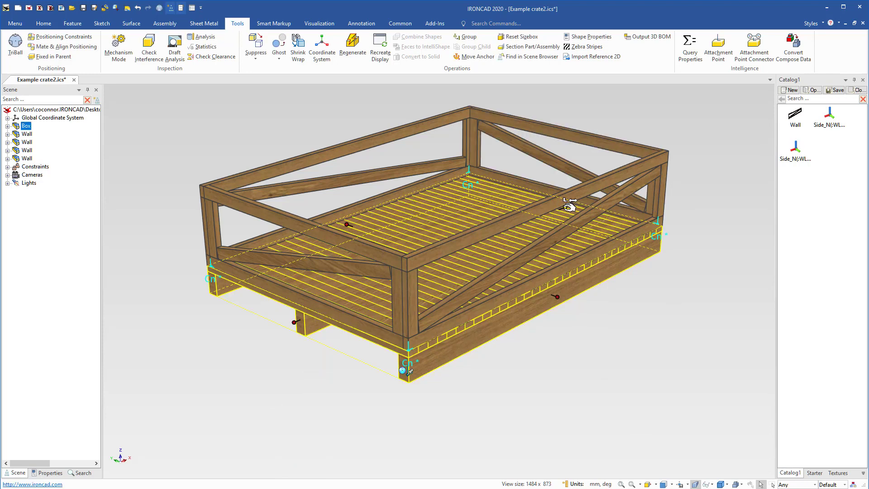
drag(570, 204, 506, 232)
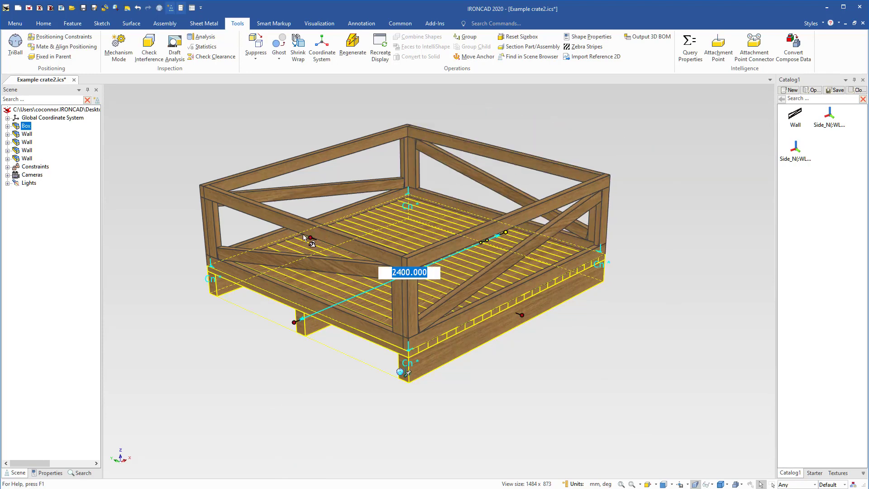
drag(303, 236, 358, 256)
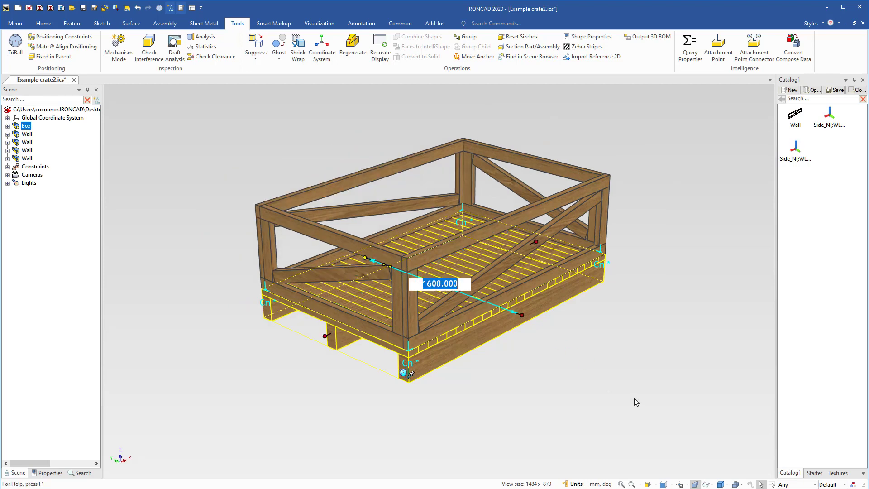
click(611, 377)
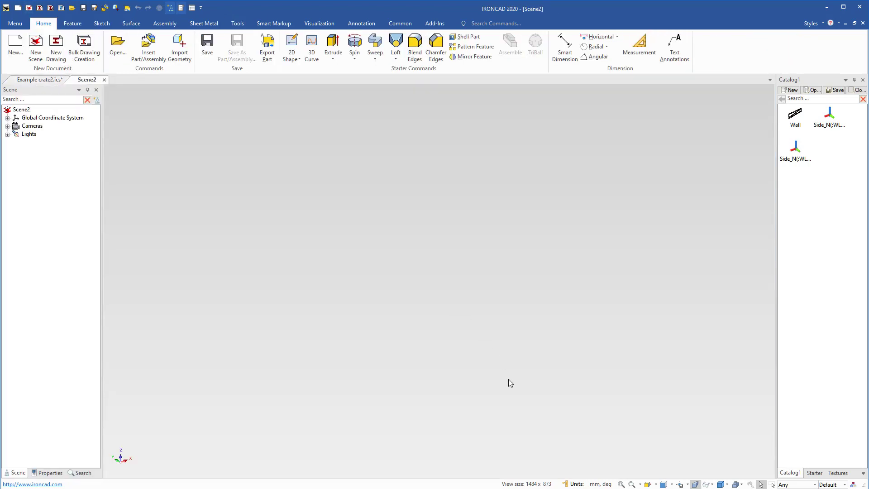
Step: Set the new scene's length units to millimeters
click(578, 484)
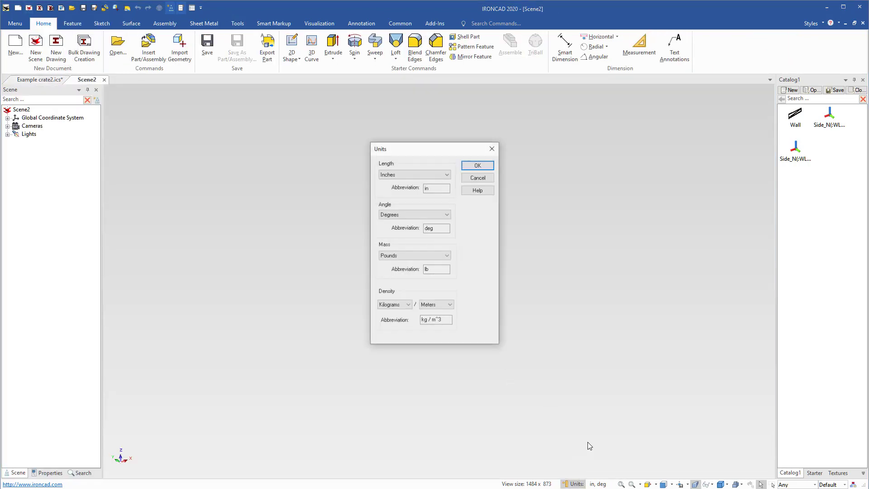
click(447, 173)
click(431, 197)
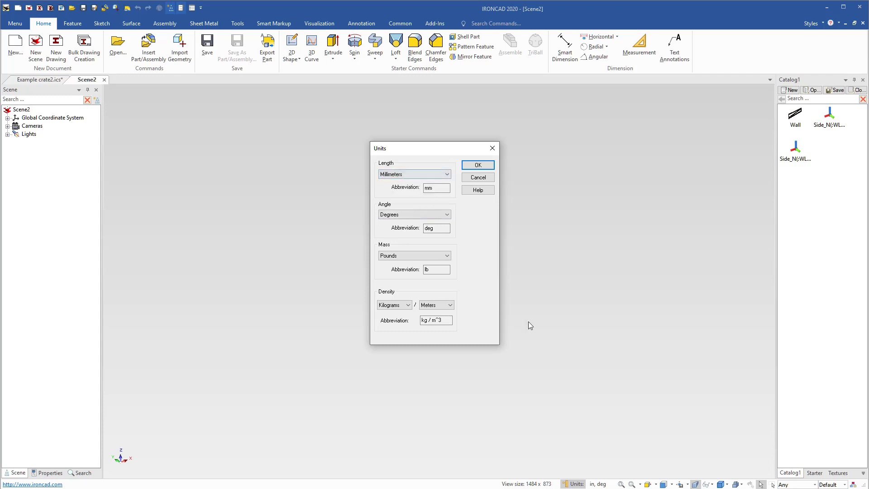
click(478, 166)
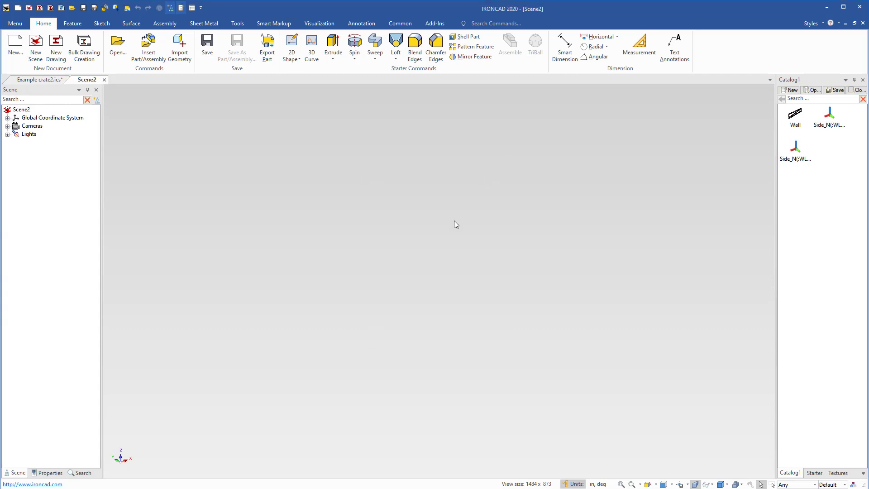
Step: Add a Block from the Starter catalog to the scene and set its length to 1000 mm
click(815, 472)
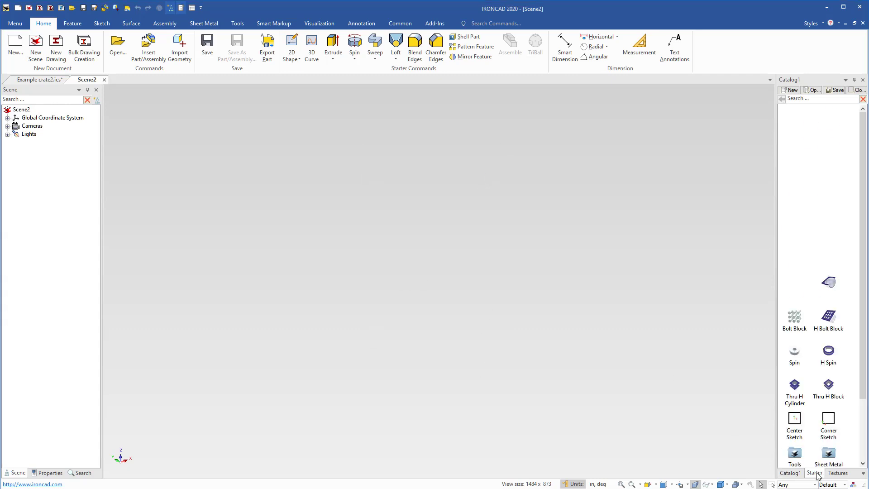
drag(803, 118, 491, 285)
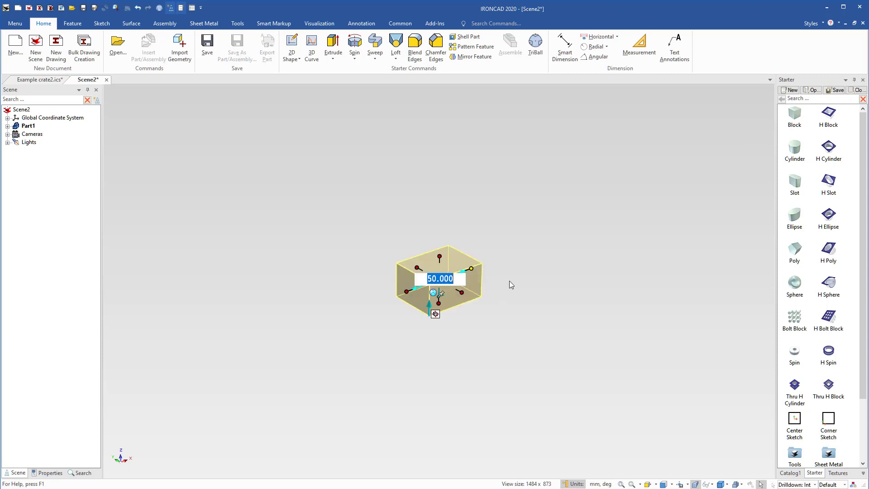
text(1000)
key(Return)
key(F8)
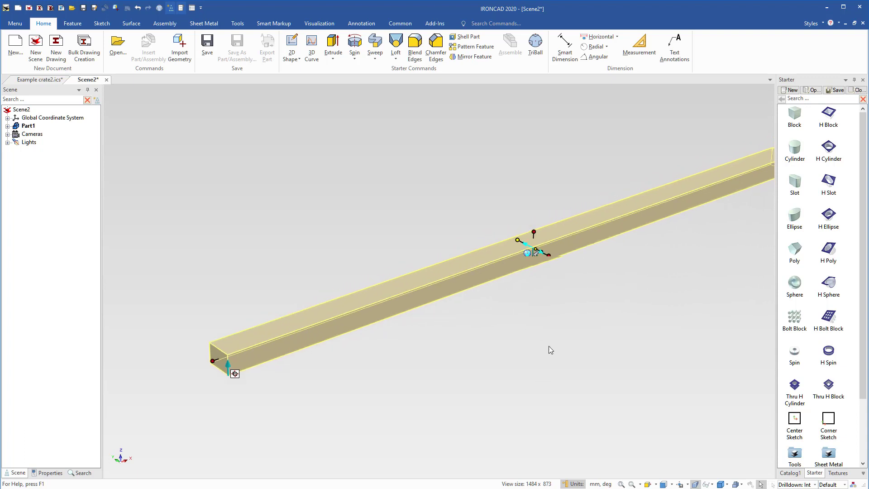
Step: Set the block's width to 100 mm and its height to 200 mm
double_click(453, 297)
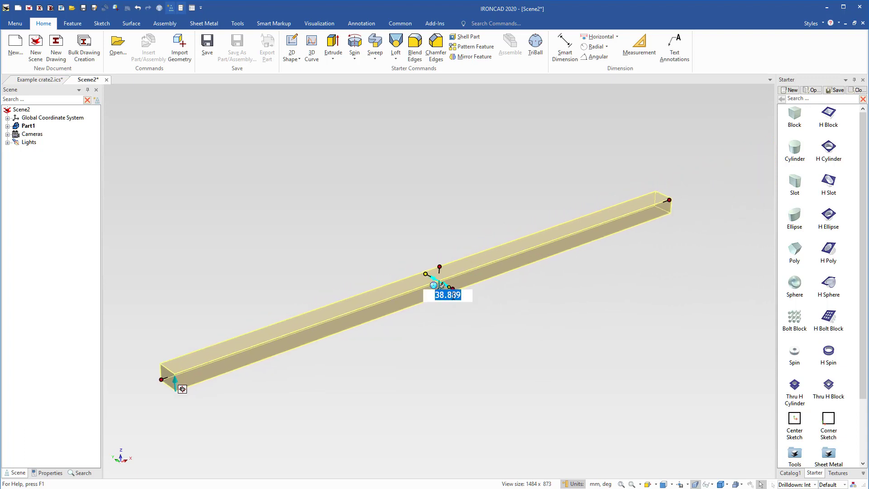
text(100)
key(Tab)
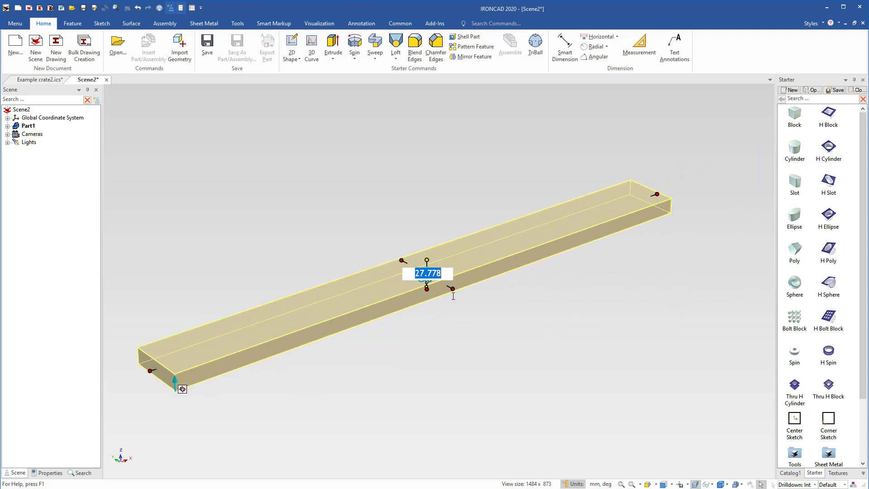
text(200)
key(Tab)
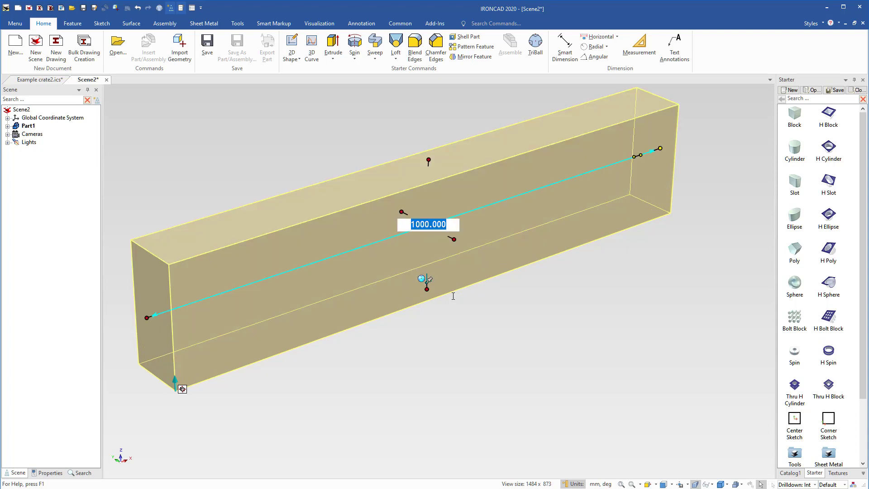
click(474, 335)
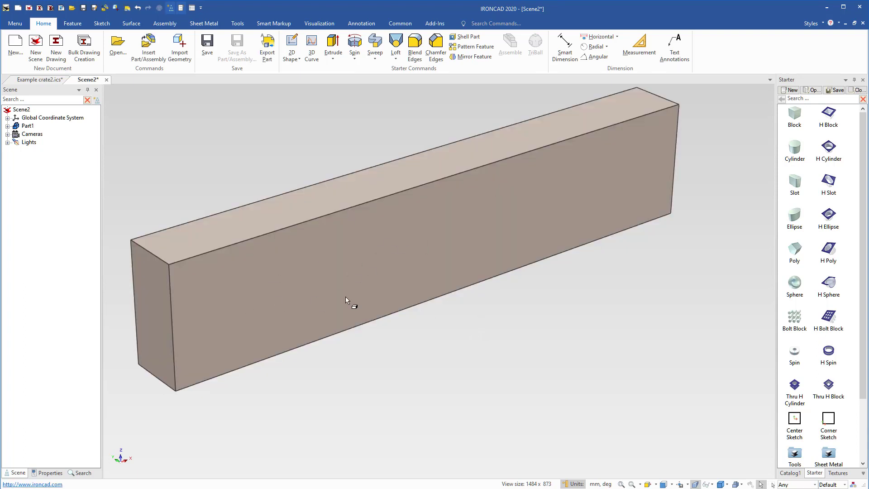
Step: Add a user-defined length parameter BLen with a value of 1000 to the block's feature-level parameter table
scroll(272, 253, down, 2)
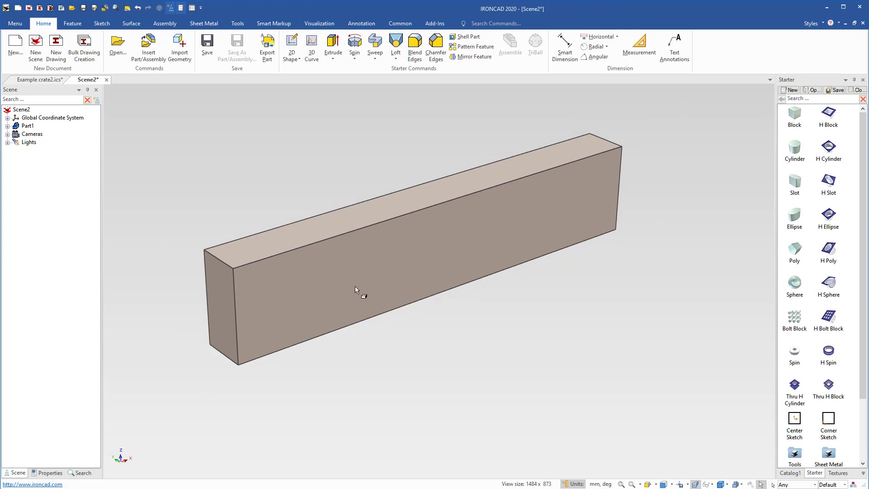
drag(388, 286, 464, 324)
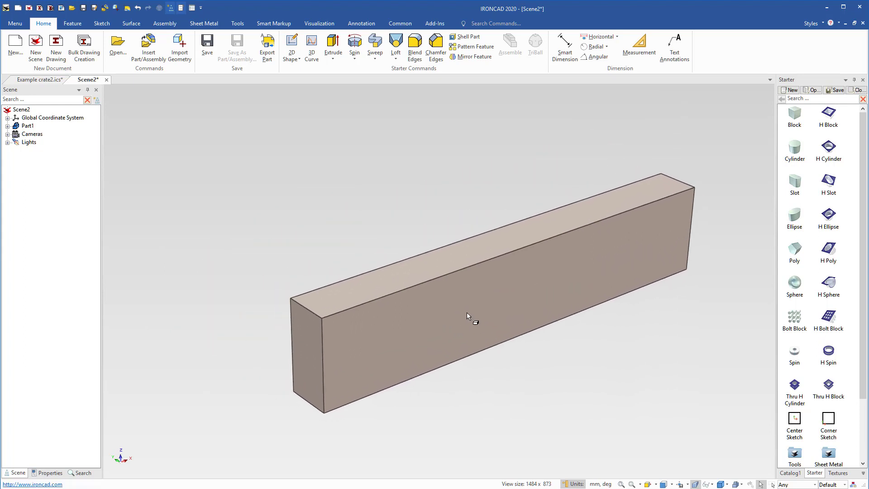
click(465, 310)
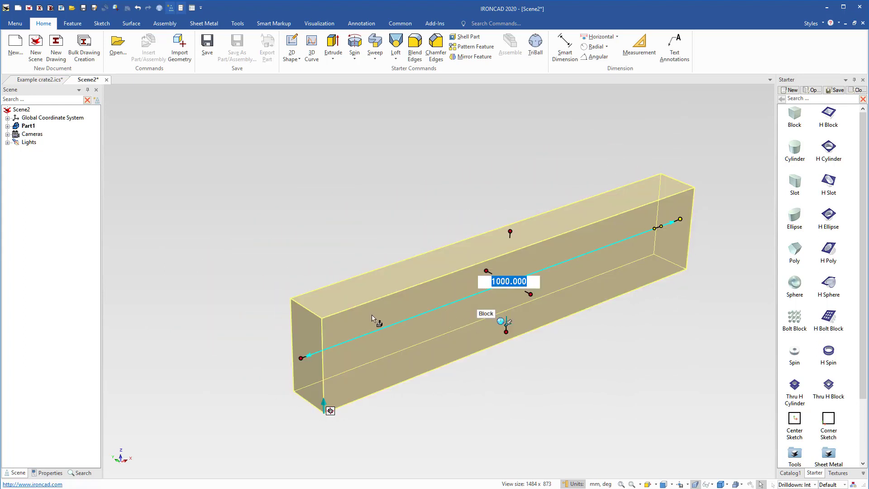
right_click(423, 324)
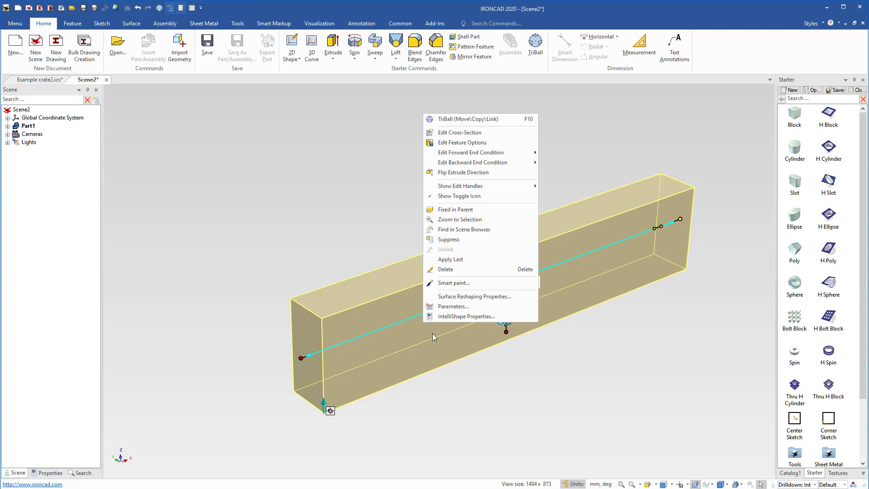
click(451, 311)
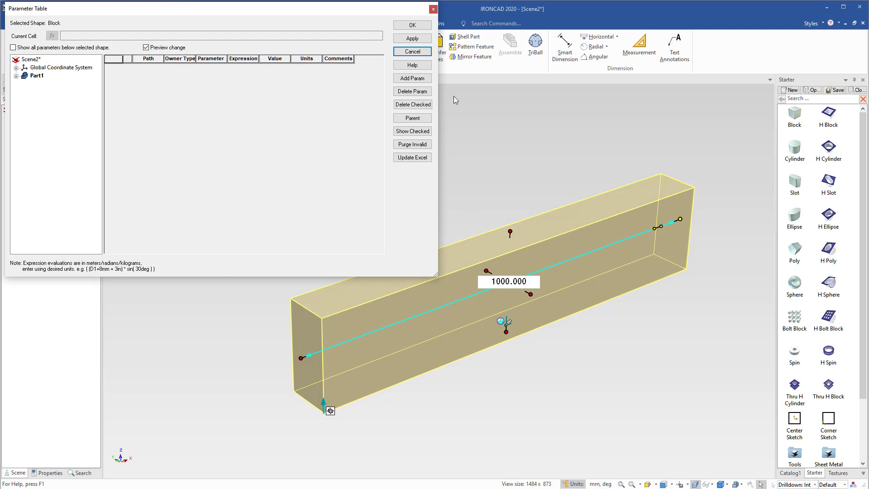
click(412, 78)
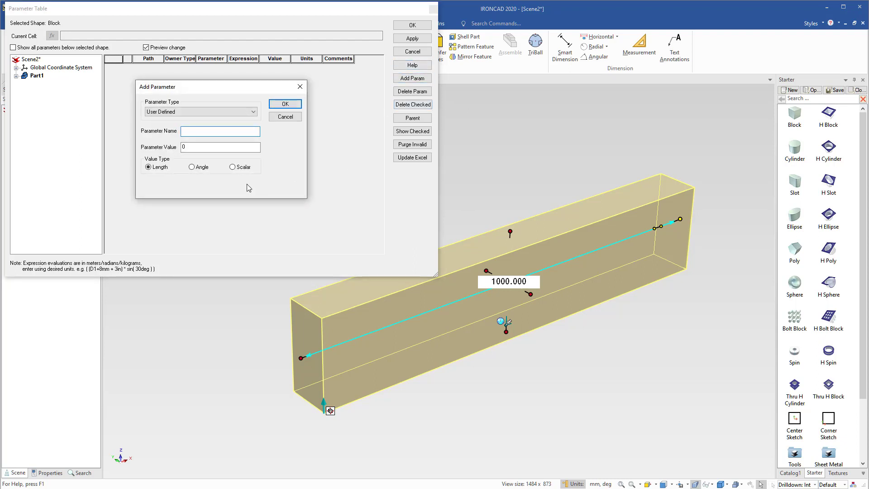
text(BLen)
click(212, 148)
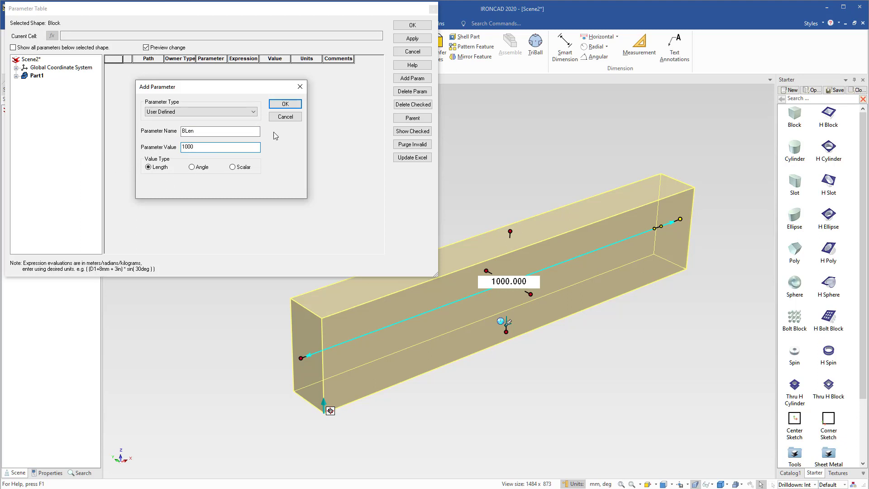
click(284, 104)
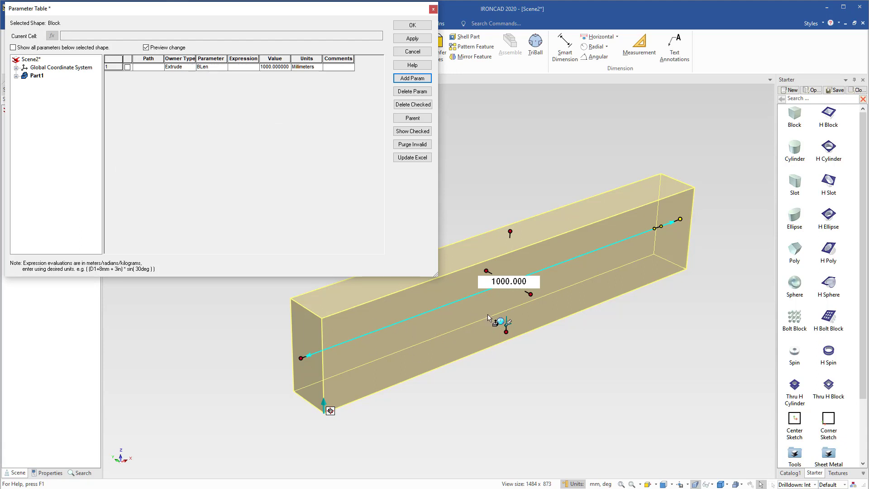
Step: Drive the block's sizebox length with the formula BLen and set its length reference to End
right_click(414, 334)
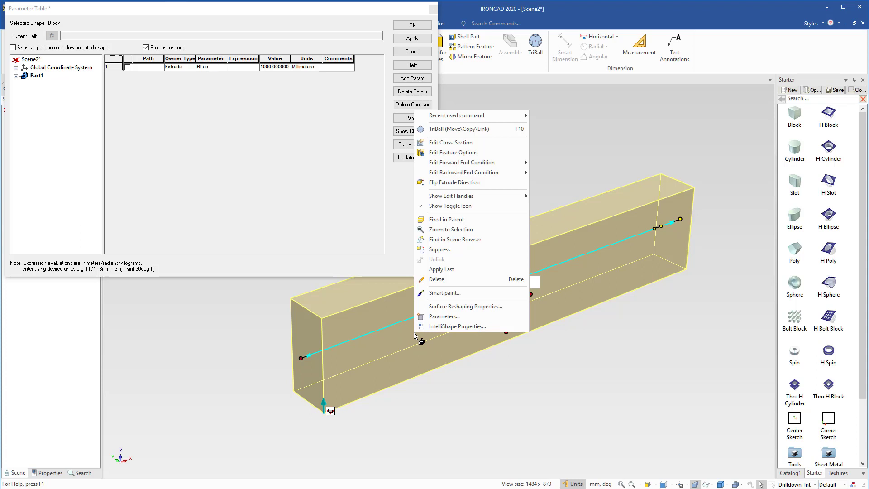
click(441, 326)
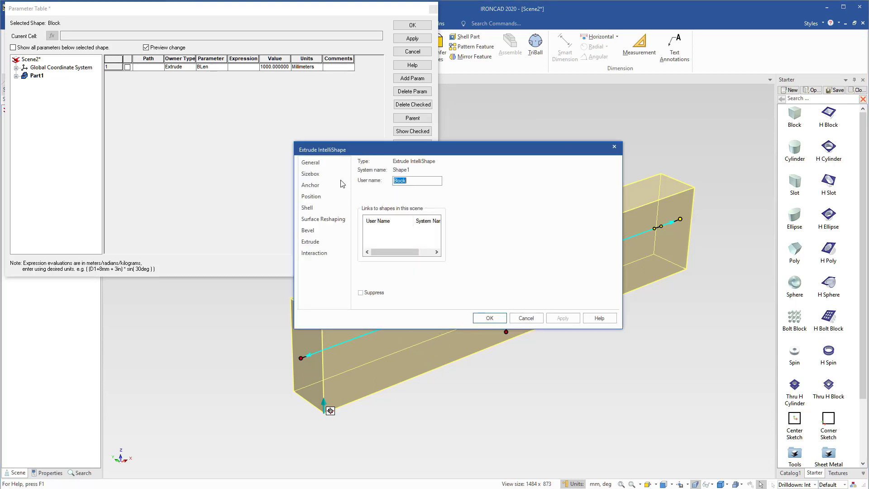
click(312, 174)
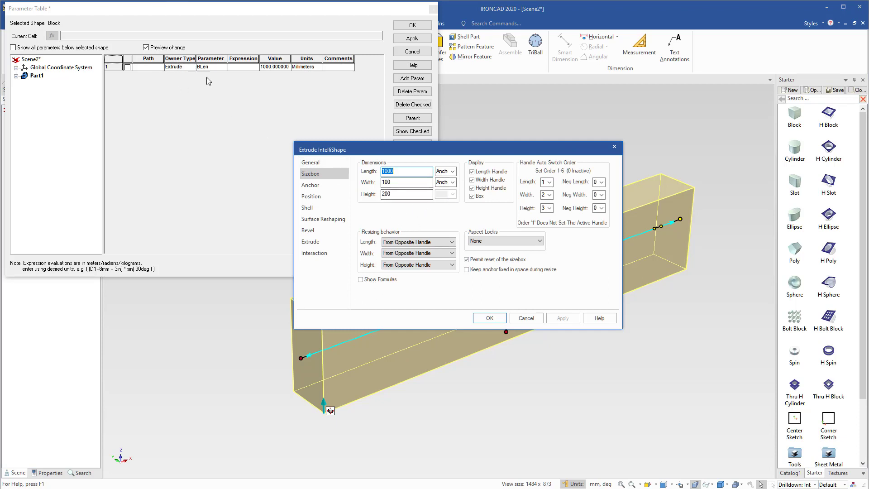
click(360, 279)
drag(394, 171, 366, 174)
text(BLen)
click(446, 171)
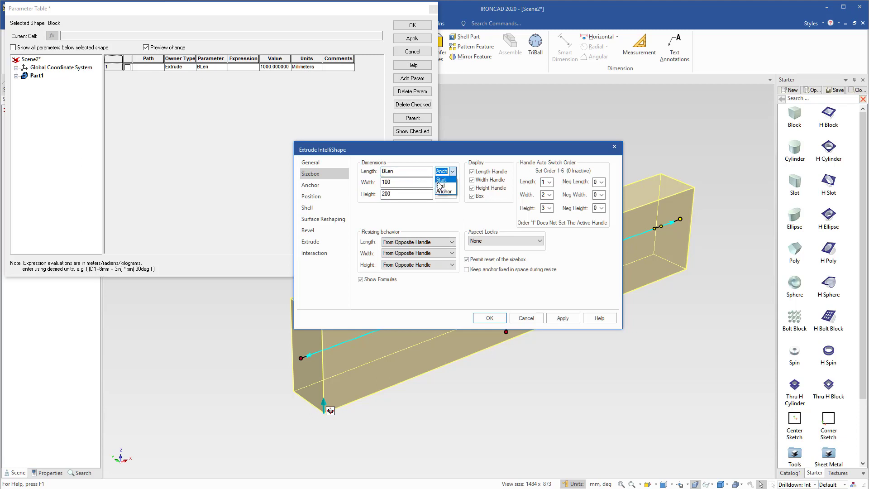
click(446, 186)
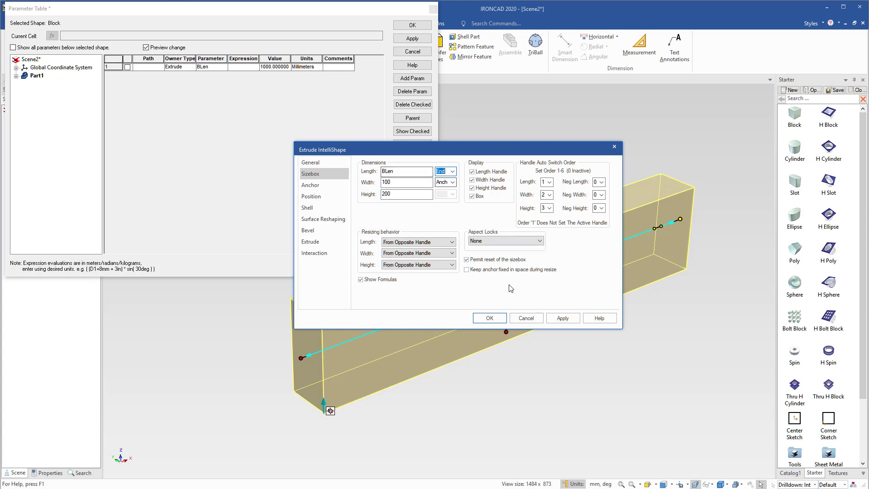
click(499, 321)
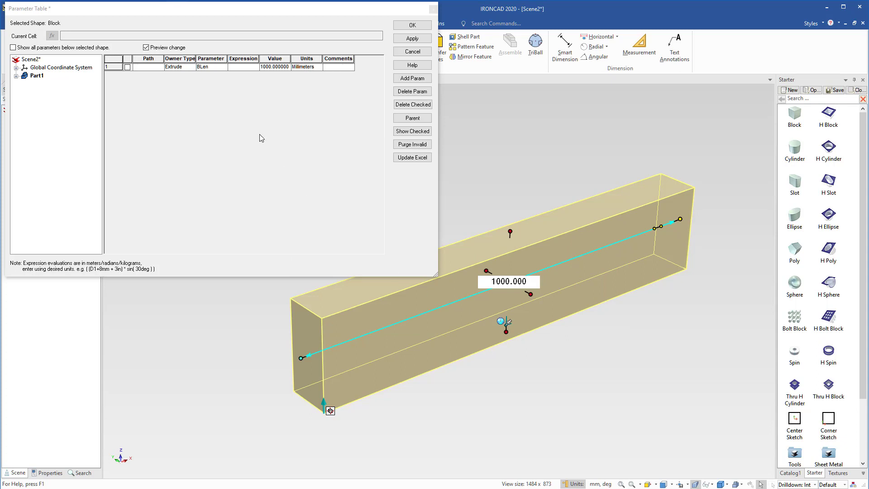
Step: Test the BLen parameter by applying a value of 900 mm and restoring it to 1000 mm
click(269, 68)
click(269, 67)
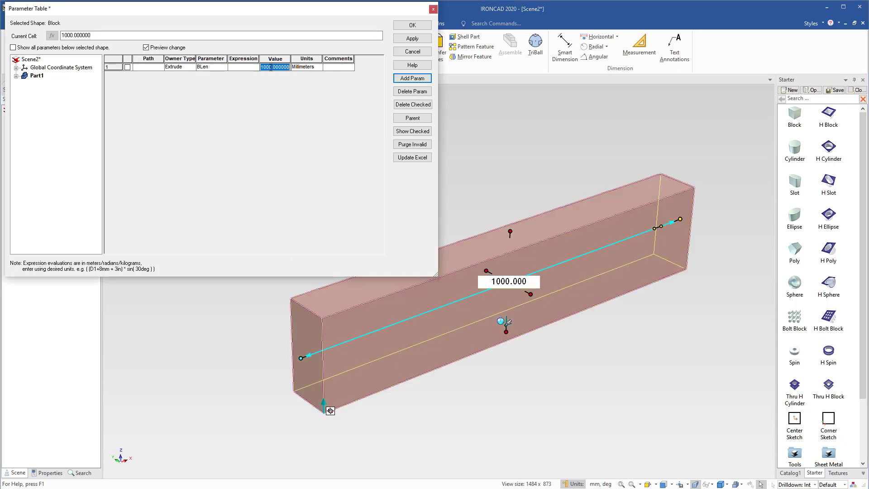
text(9)
click(400, 40)
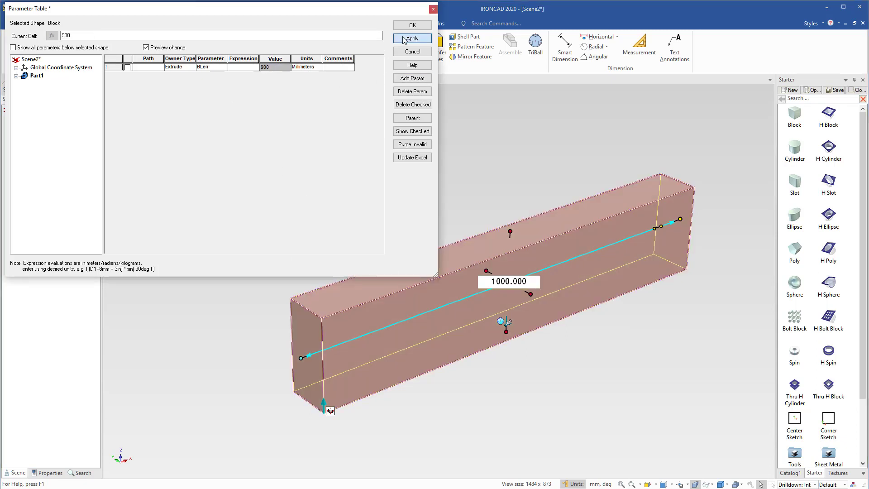
click(270, 67)
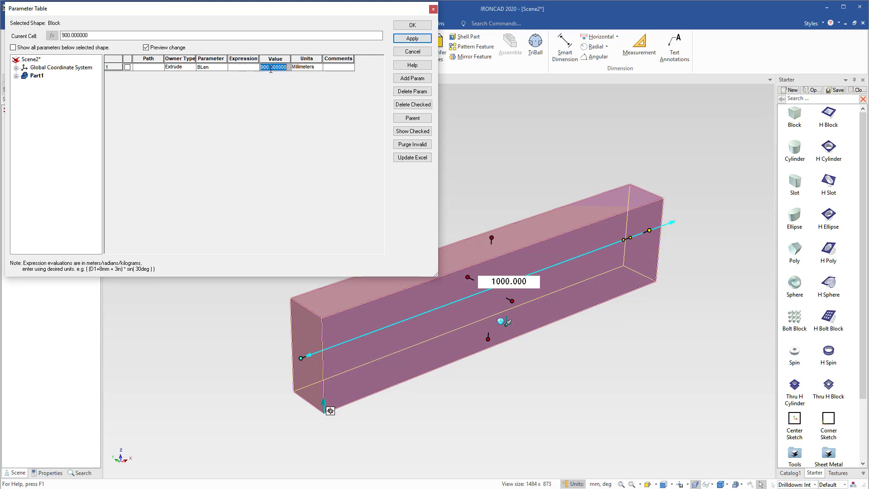
text(1000)
click(412, 40)
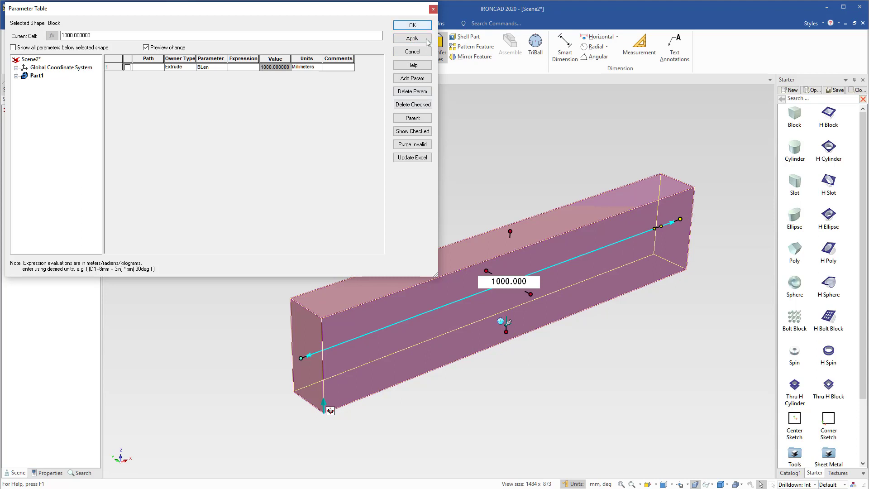
click(513, 141)
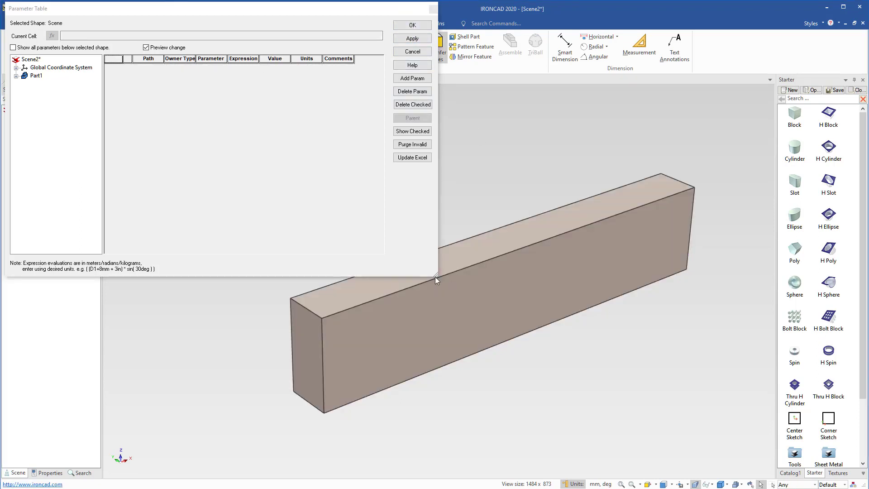
Step: Shrink the parameter table window and drop a second Block as a separate part onto the first block's upper face
drag(435, 280, 415, 175)
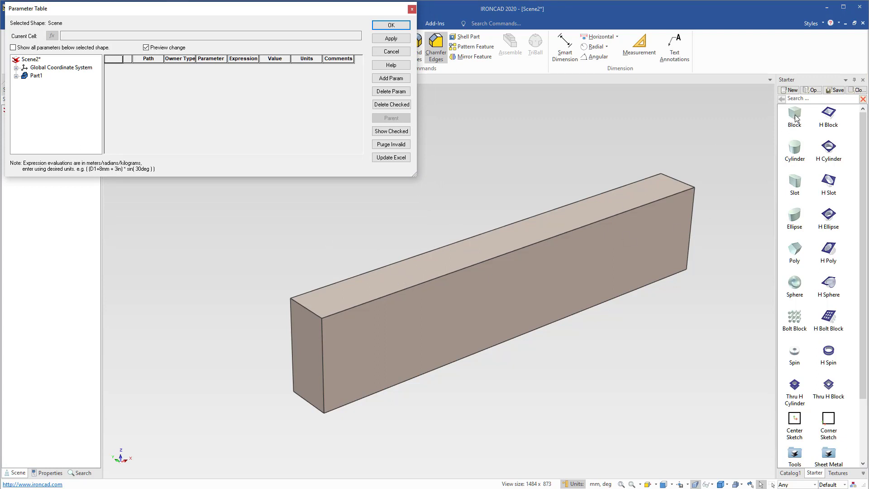
drag(797, 117, 432, 267)
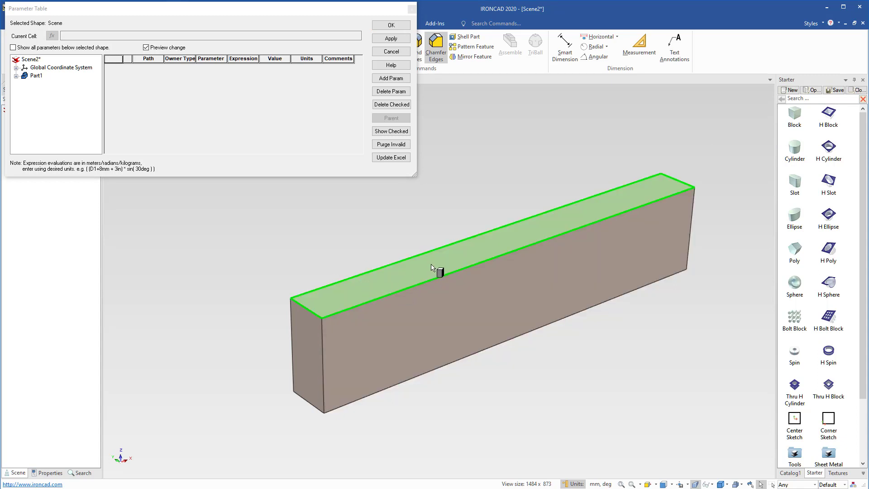
right_drag(432, 267, 392, 275)
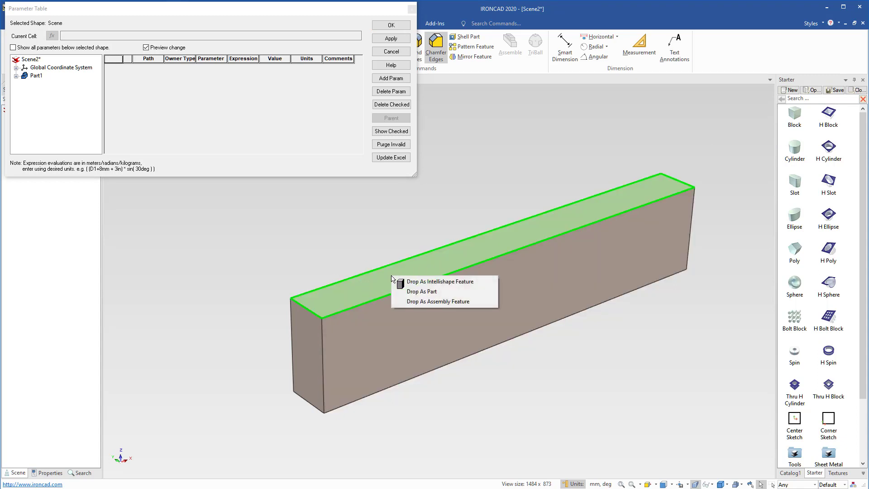
click(431, 292)
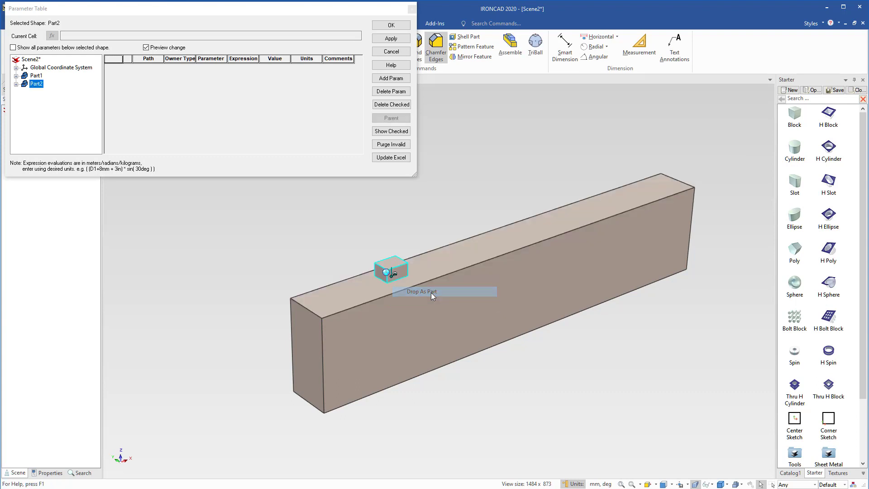
Step: Size the new block into a plank with length 100 mm, width 500 mm and height 20 mm
click(401, 270)
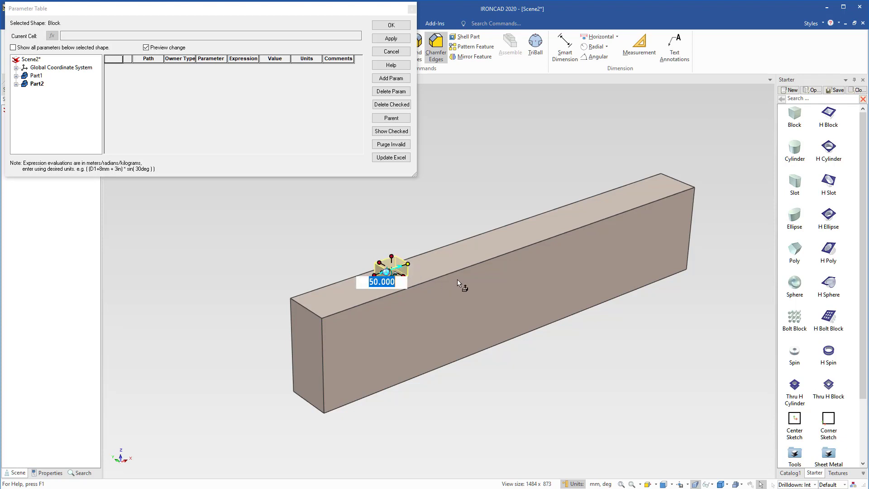
text(100)
key(Tab)
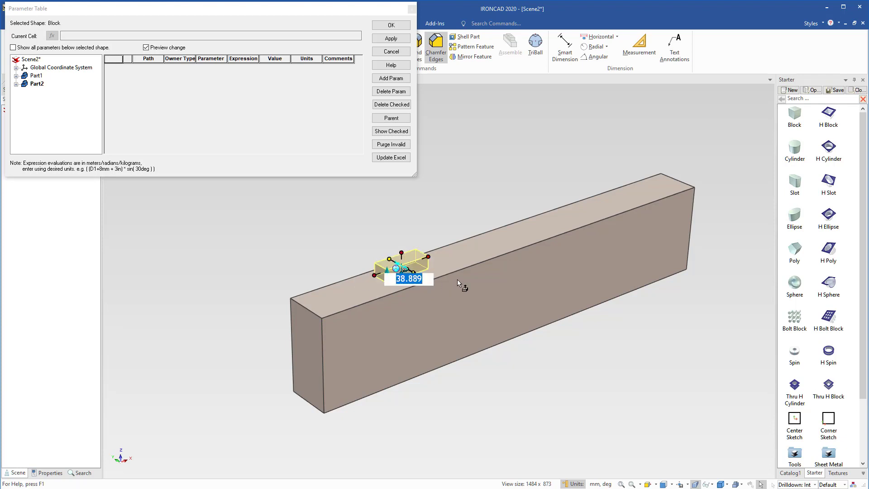
text(500)
key(Tab)
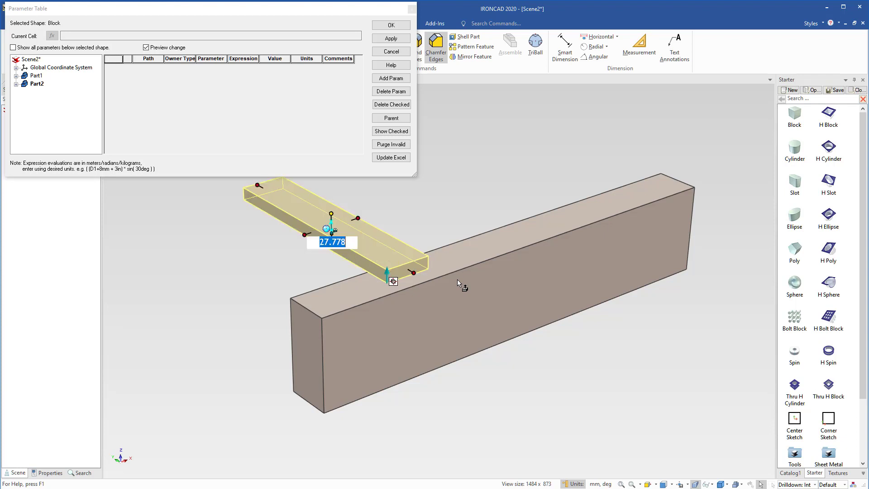
text(2)
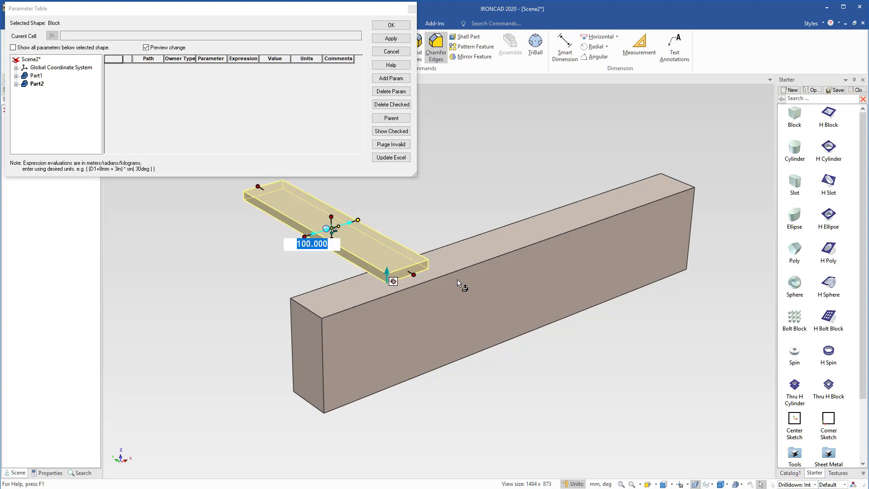
click(435, 222)
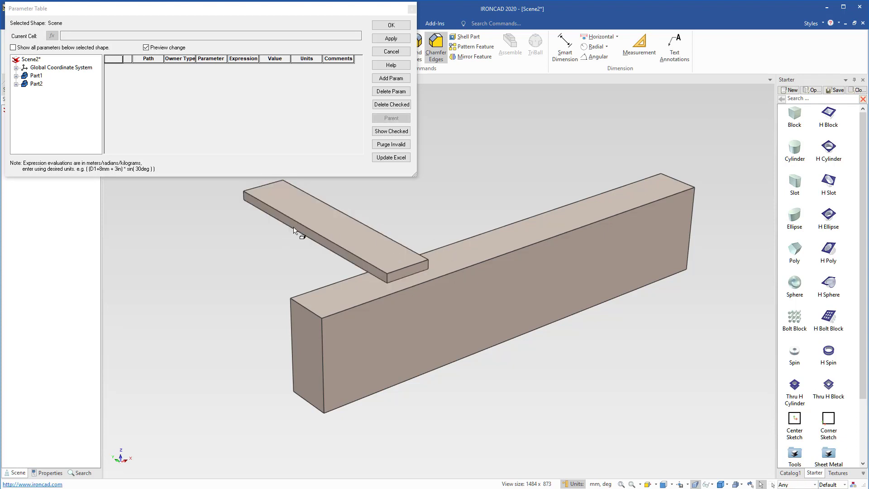
Step: Add a user-defined length parameter PLen with a value of 500 to the plank's block feature
click(324, 229)
click(324, 229)
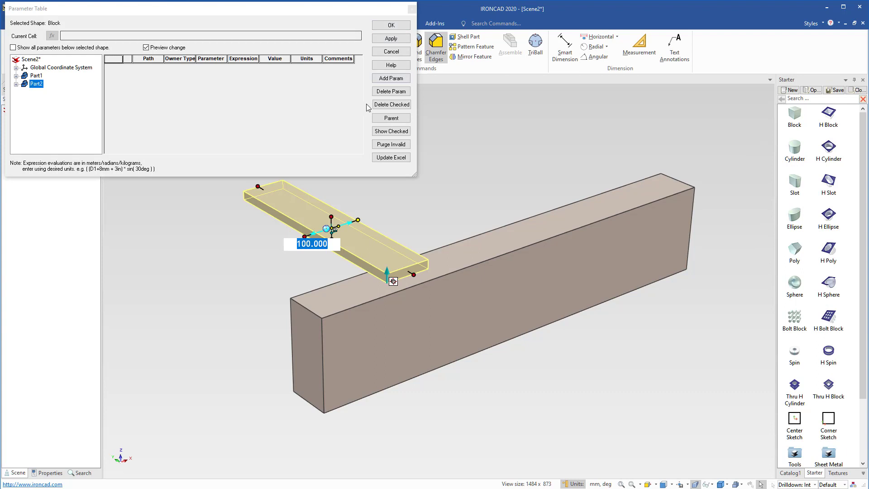
click(392, 79)
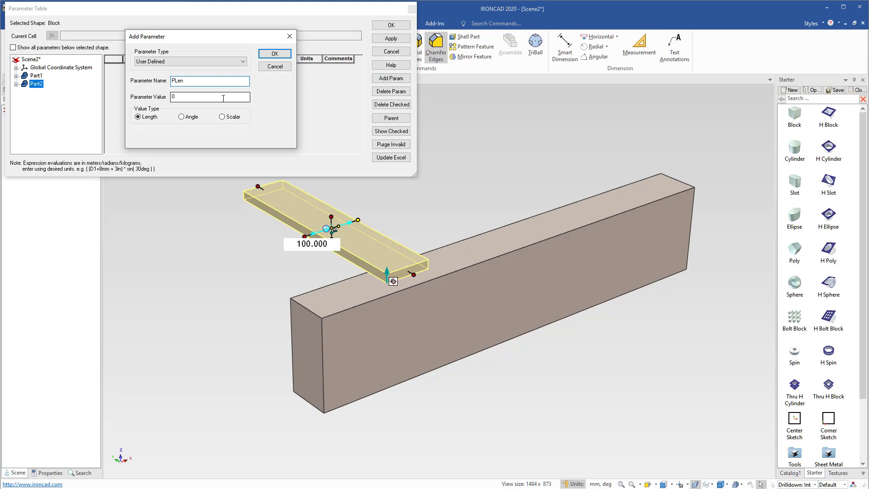
key(Tab)
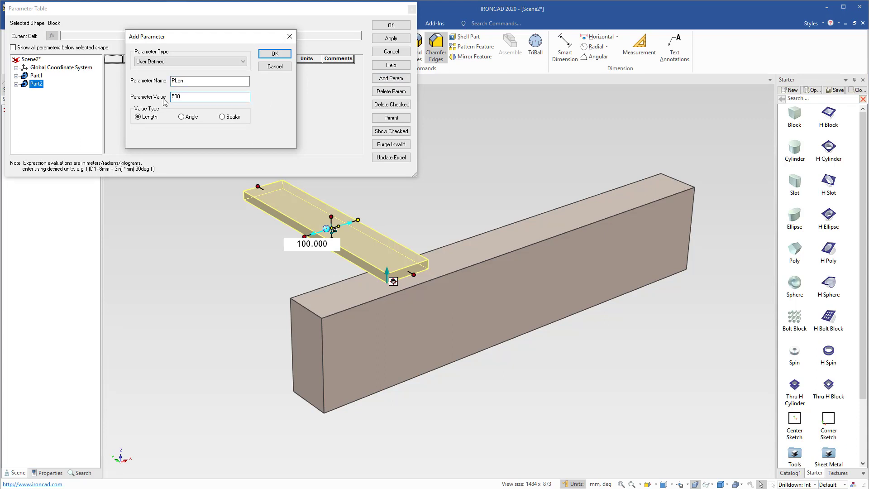
click(275, 53)
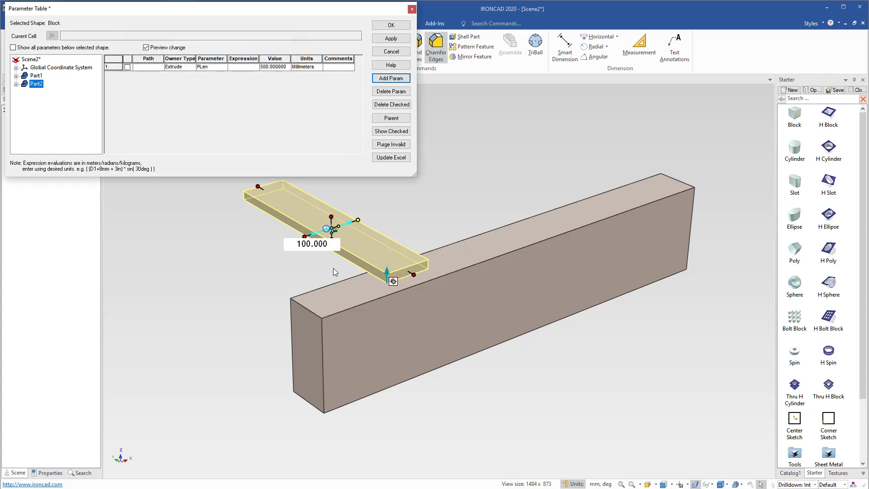
Step: Drive the plank's sizebox width with the formula PLen and set its width reference to End
right_click(302, 210)
click(357, 426)
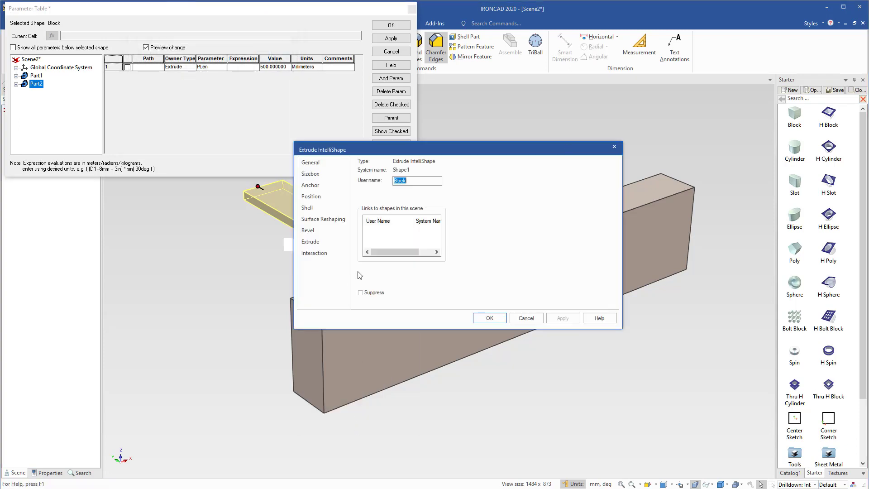
click(310, 174)
click(388, 280)
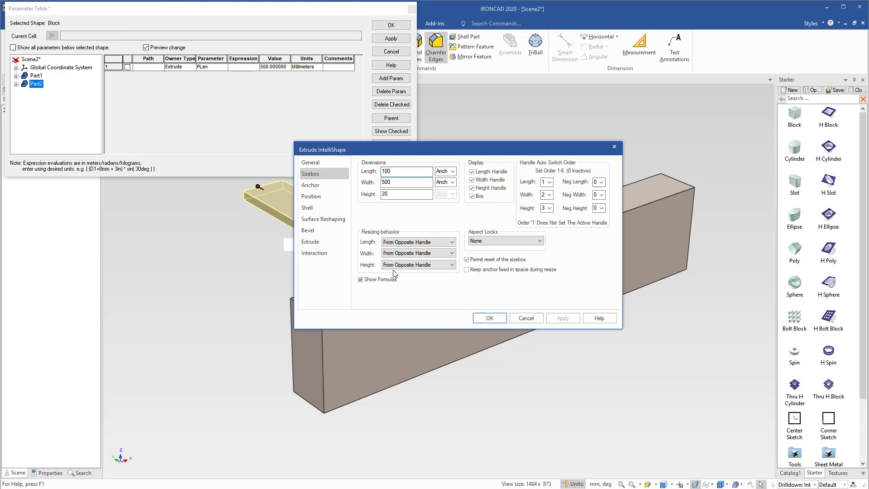
double_click(401, 182)
drag(401, 183, 352, 175)
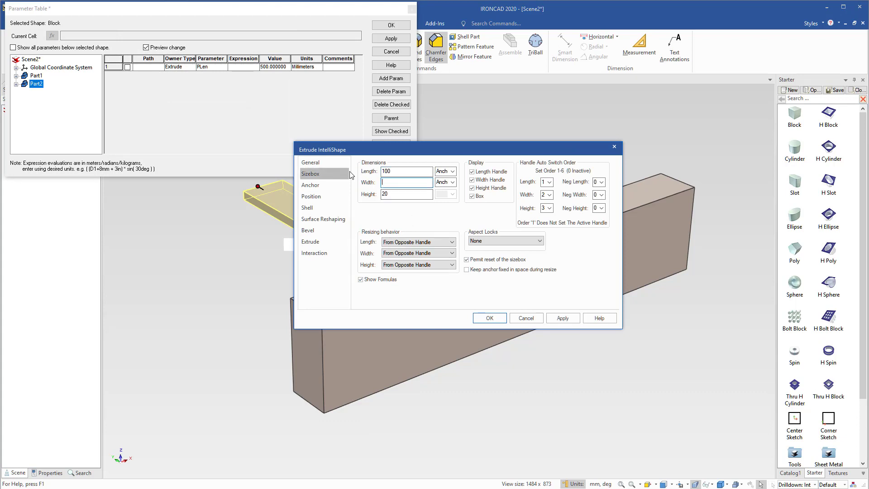
click(452, 182)
click(441, 196)
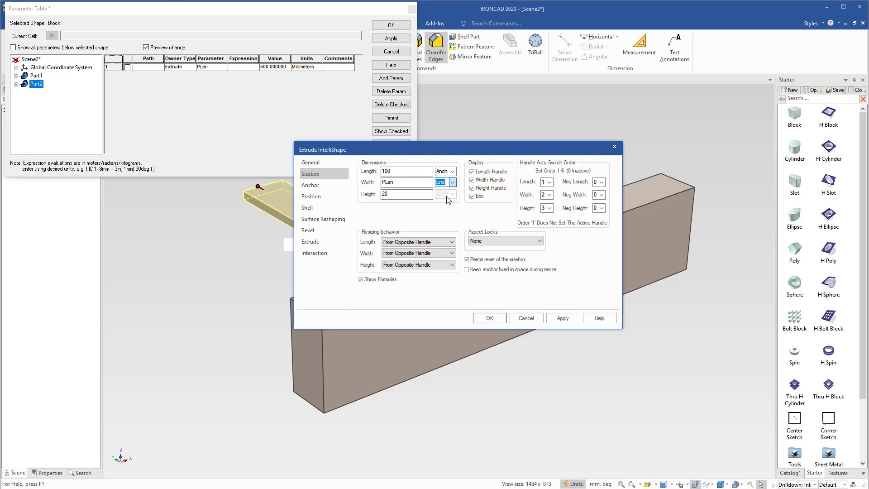
click(490, 316)
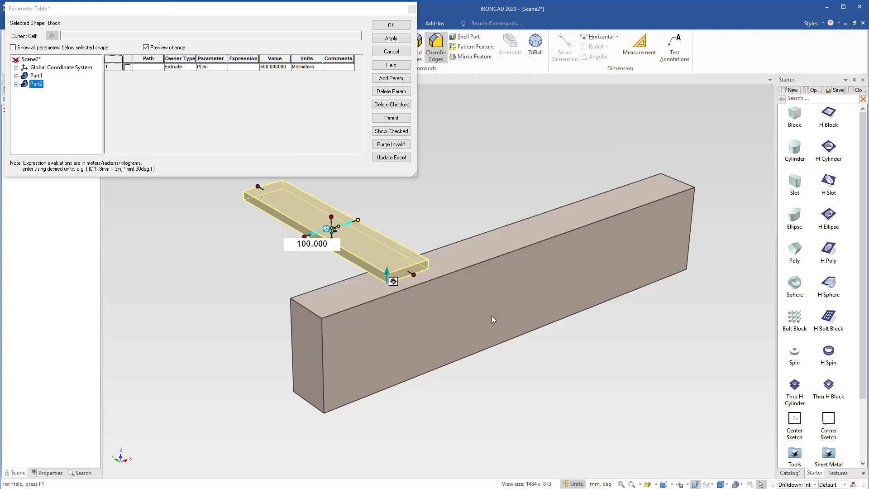
Step: Reselect the plank's feature to check its PLen parameter, and close the parameter table
click(407, 205)
click(392, 243)
click(404, 272)
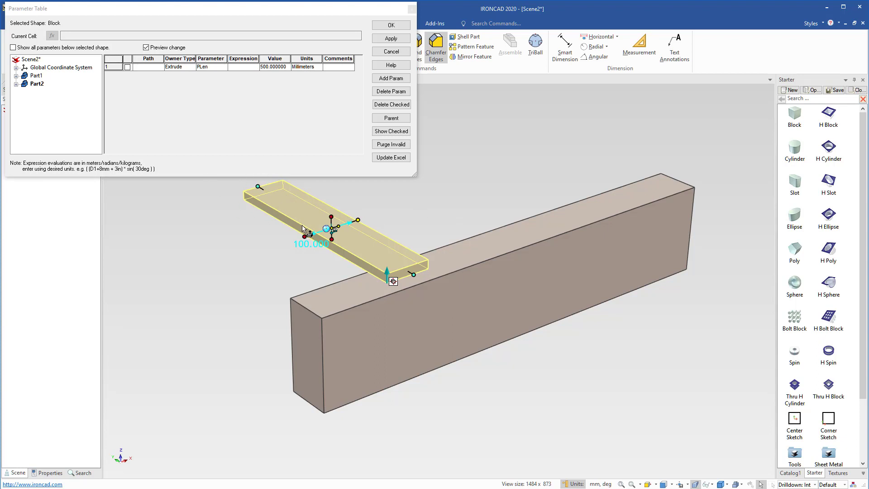
click(405, 215)
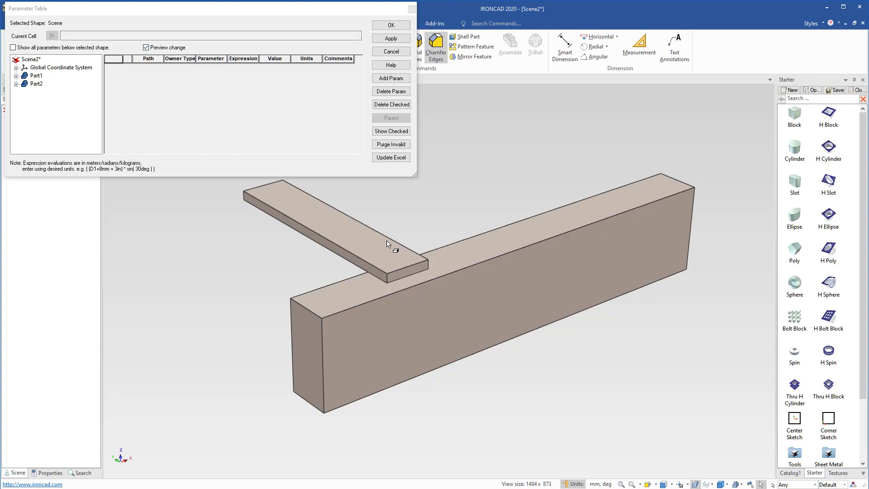
click(388, 25)
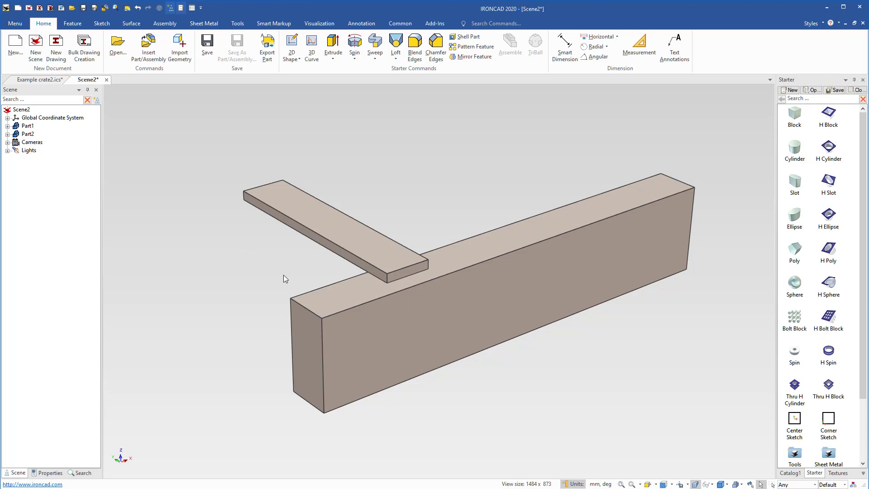
Step: Add a coincident positioning constraint that joins the plank's lower front corner to the block's upper front corner
click(368, 244)
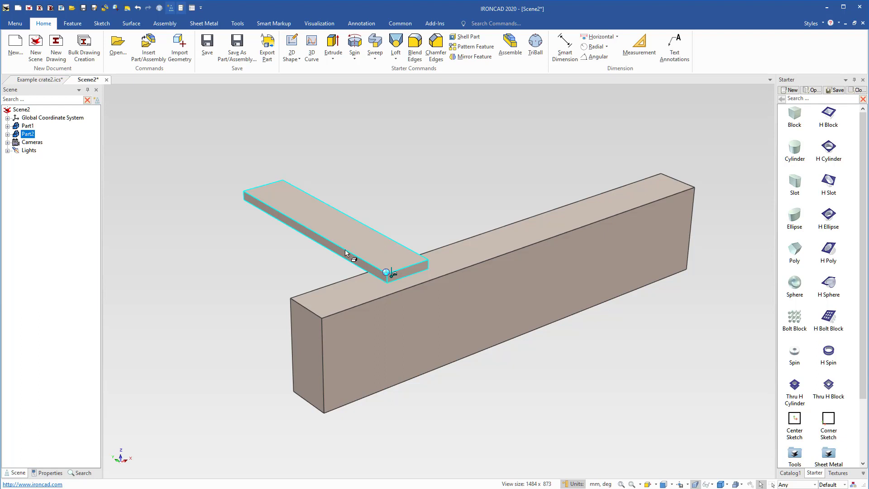
click(163, 28)
click(545, 37)
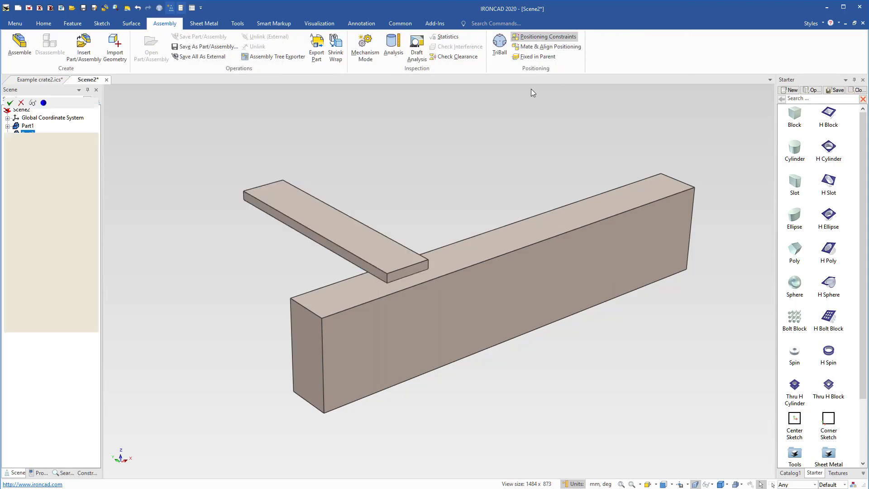
click(387, 284)
click(321, 319)
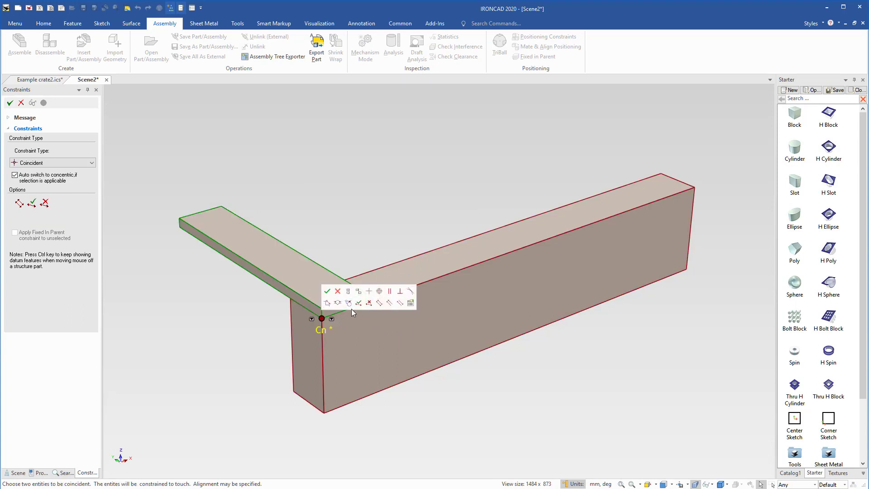
click(327, 291)
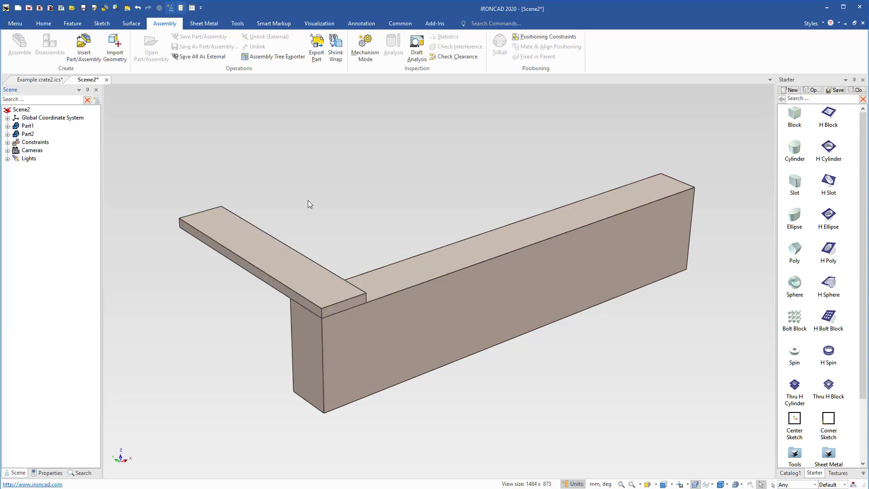
click(295, 254)
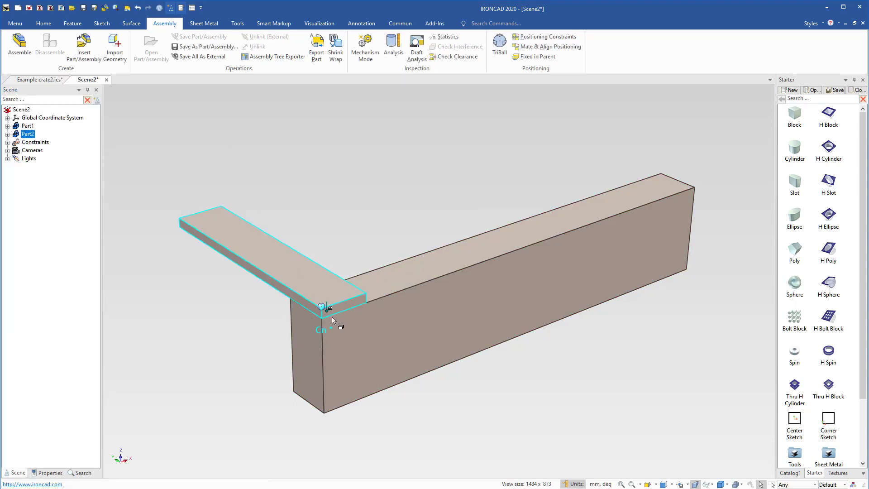
click(341, 170)
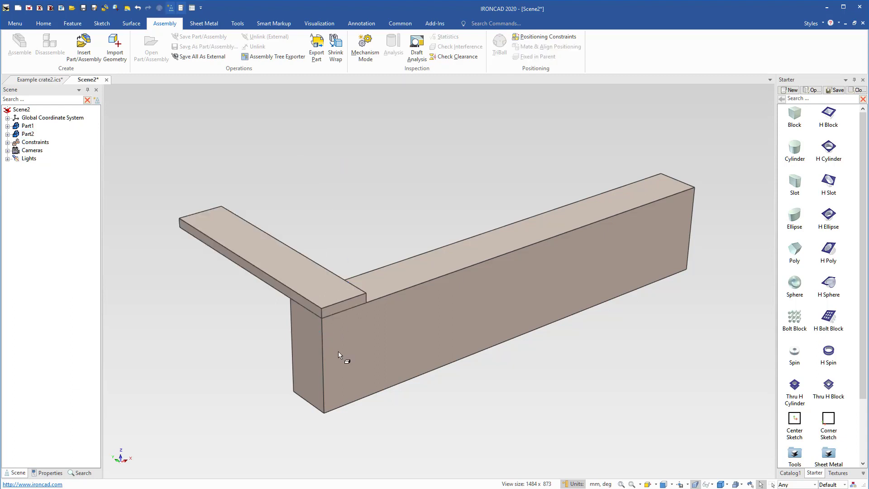
Step: Create a linear pattern of 10 planks along the block's length, spaced 100 mm apart, using the TriBall
click(312, 295)
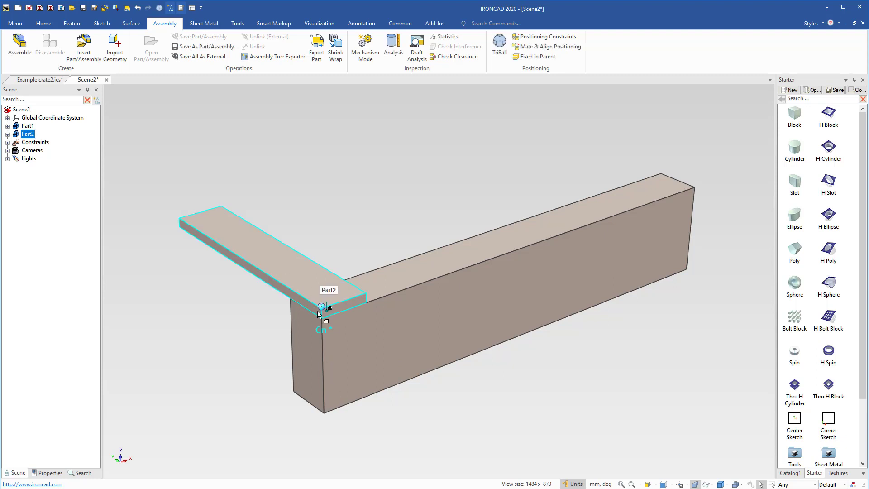
key(F10)
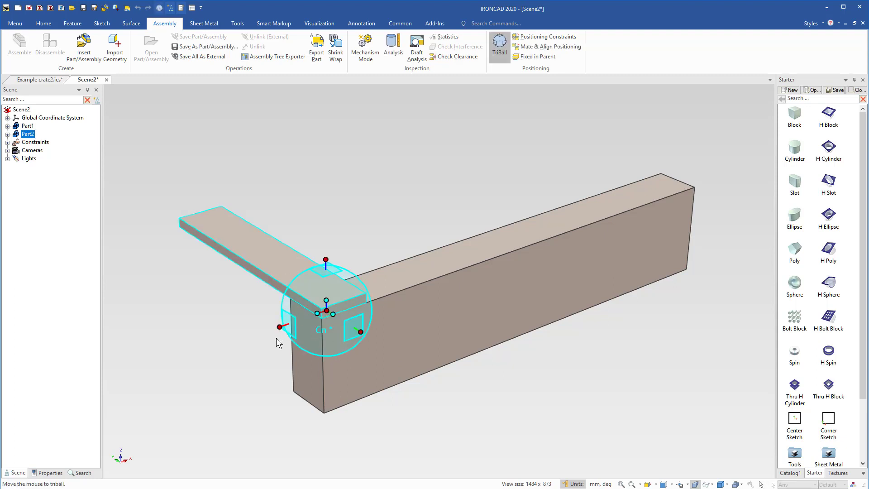
right_drag(279, 326, 278, 334)
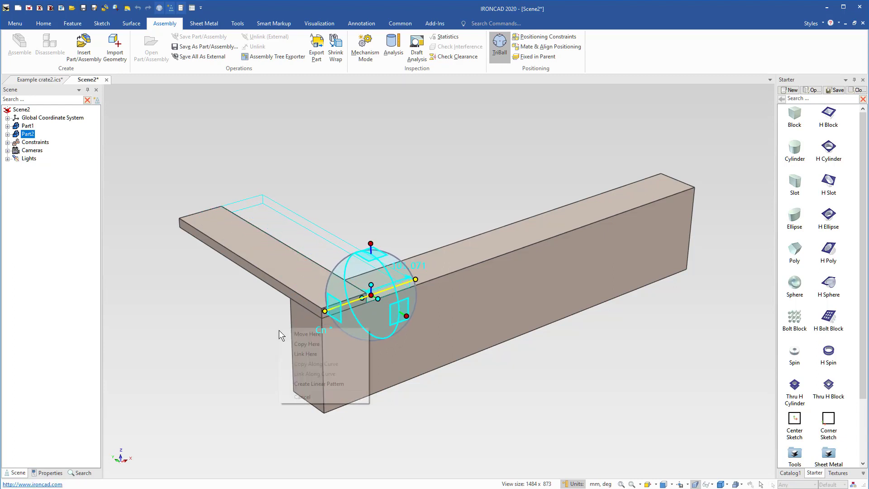
click(333, 383)
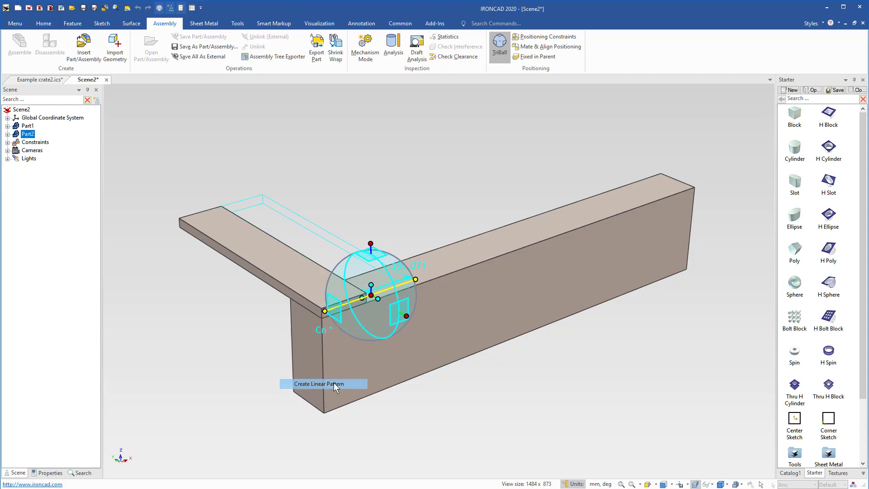
text(10)
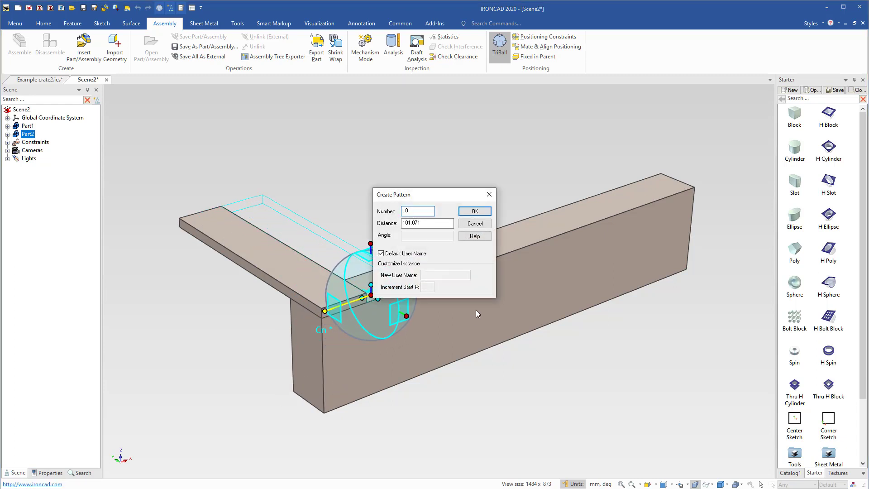
key(Tab)
text(1)
click(475, 211)
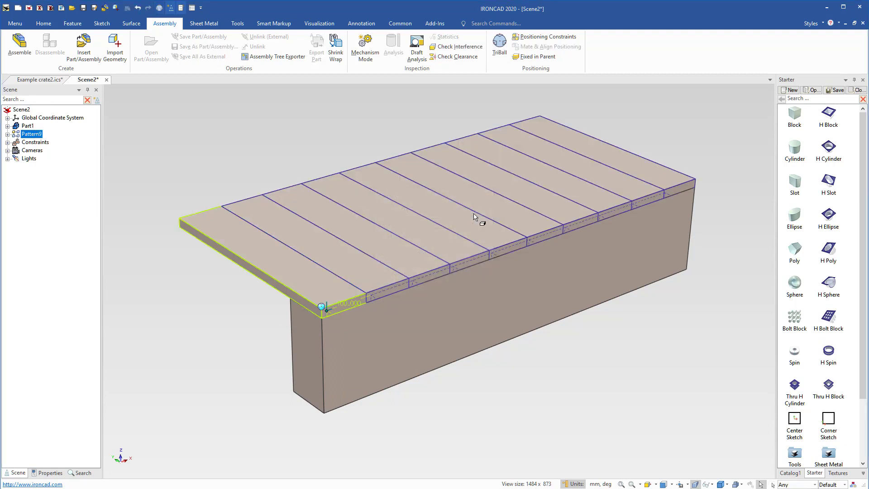
Step: Create a linear pattern of 3 support blocks across the planks' width, spaced 200 mm apart, using the TriBall
click(376, 327)
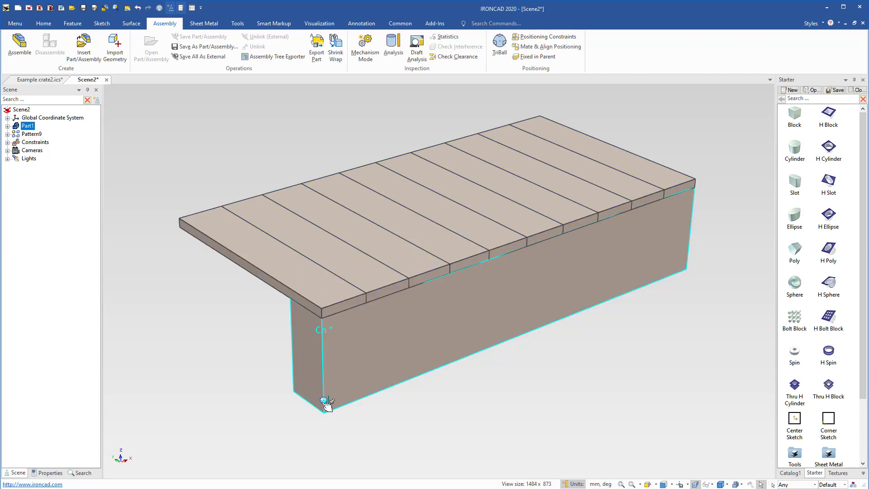
key(F10)
right_drag(362, 428, 365, 430)
click(416, 485)
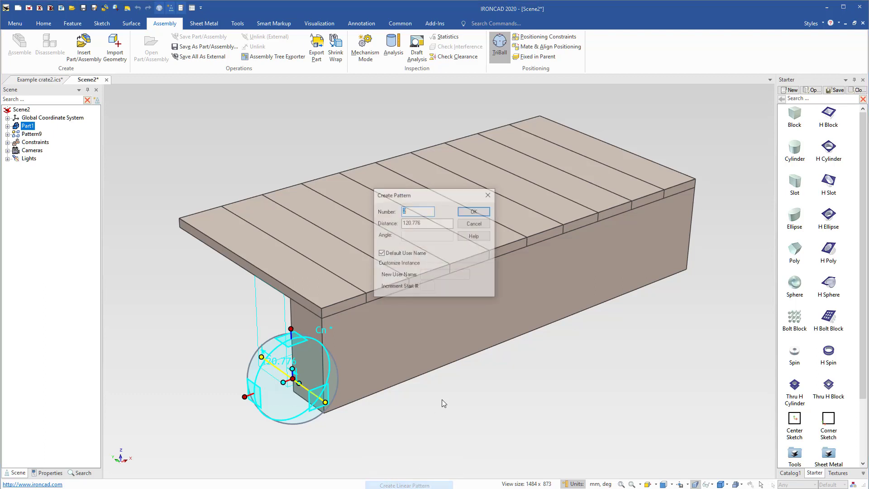
text(3)
key(Tab)
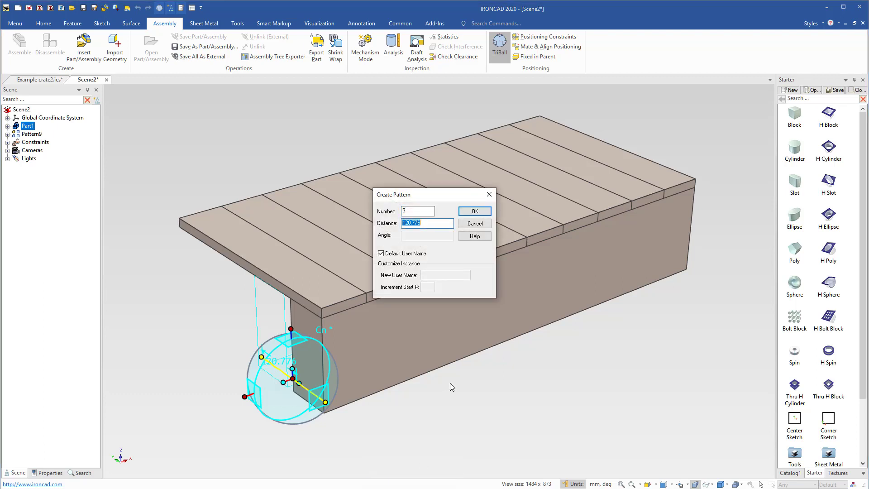
text(100)
key(Return)
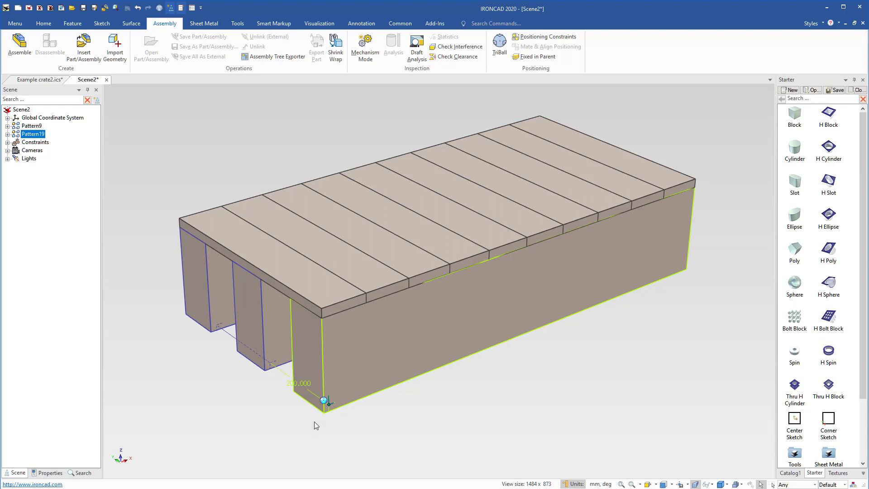
click(509, 406)
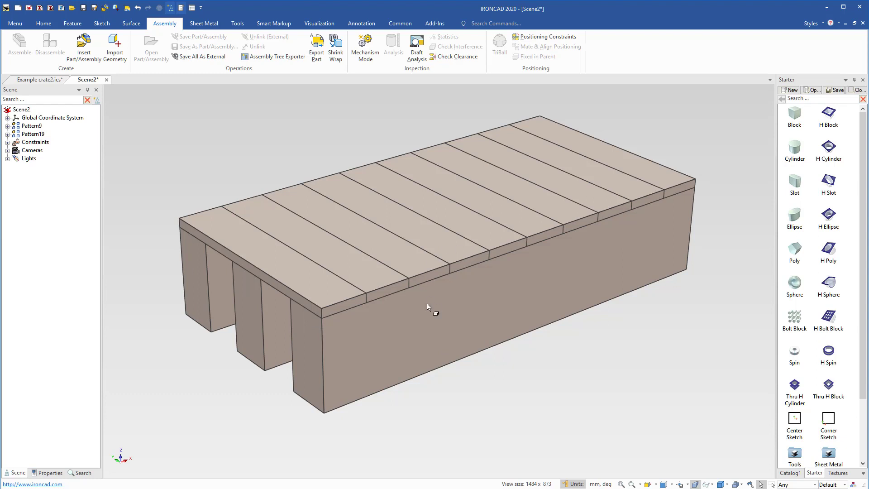
click(466, 325)
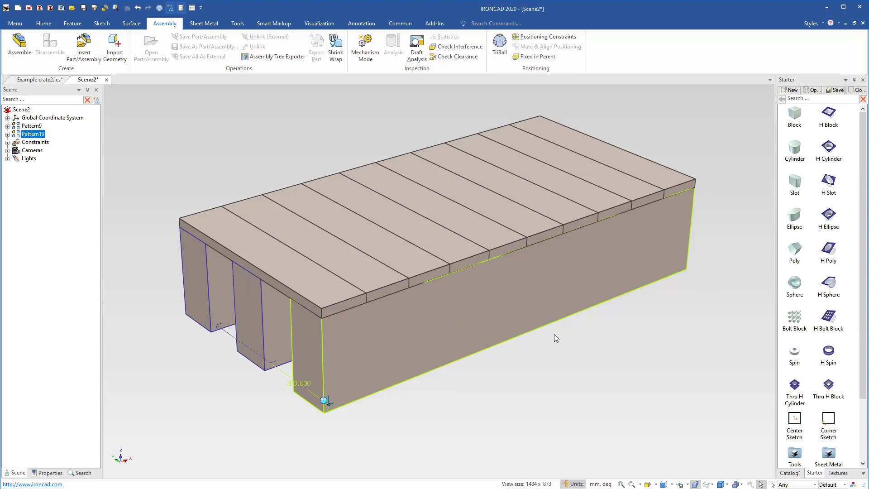
click(503, 392)
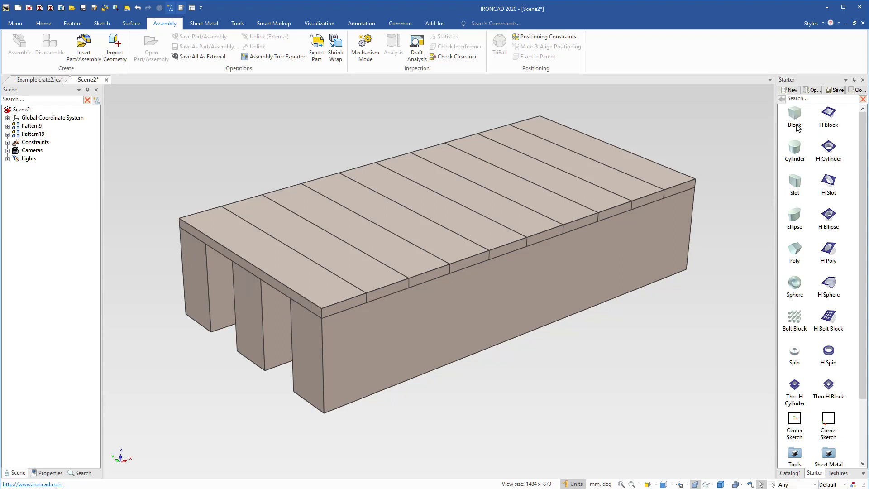
Step: Add a new block as a separate part at the front support's bottom corner and rotate it 90° with the TriBall
drag(799, 117, 324, 414)
right_drag(323, 413, 324, 413)
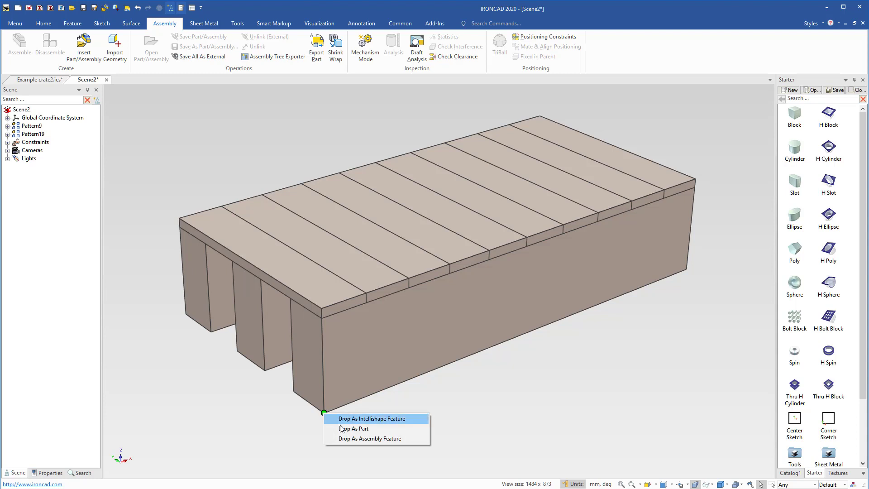
click(337, 426)
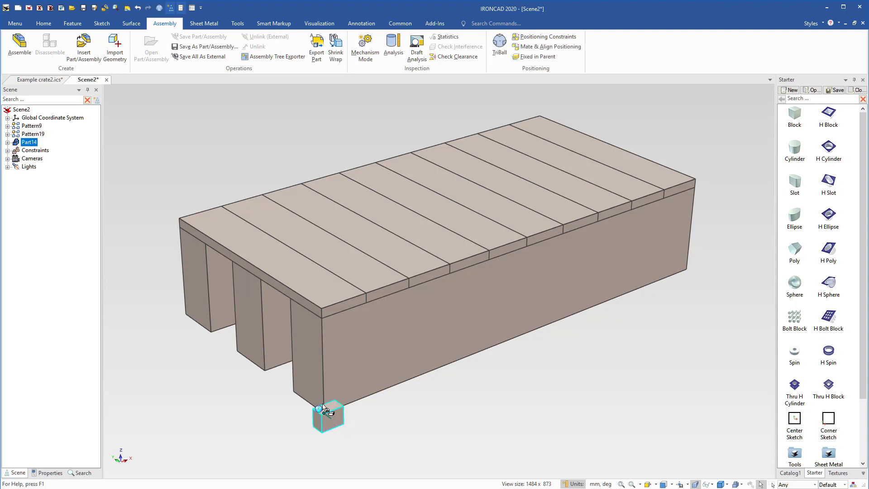
key(F10)
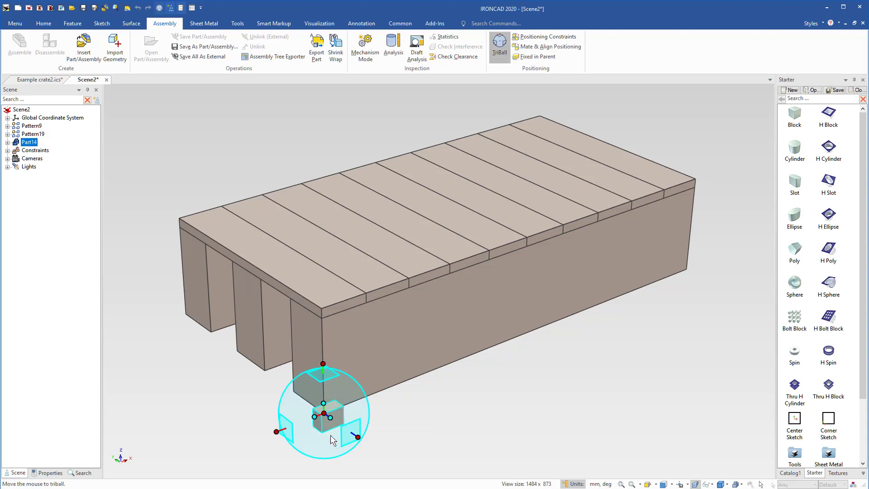
click(280, 432)
drag(318, 438, 312, 434)
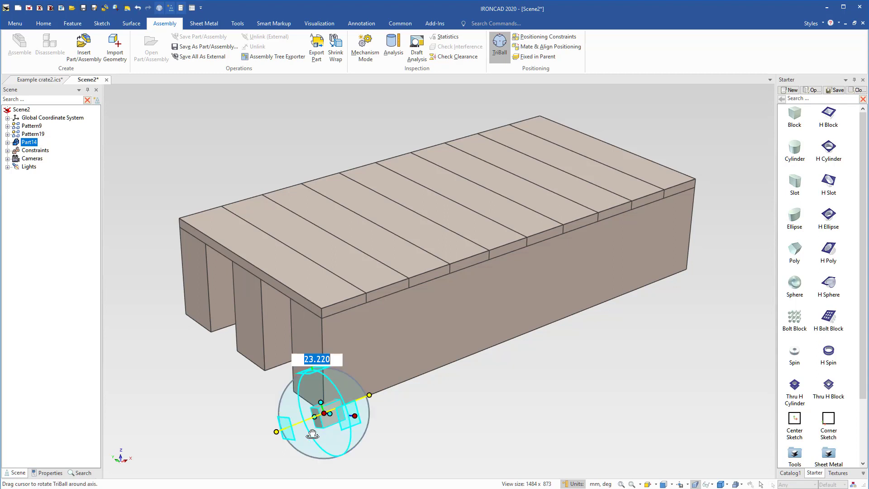
text(90)
key(Return)
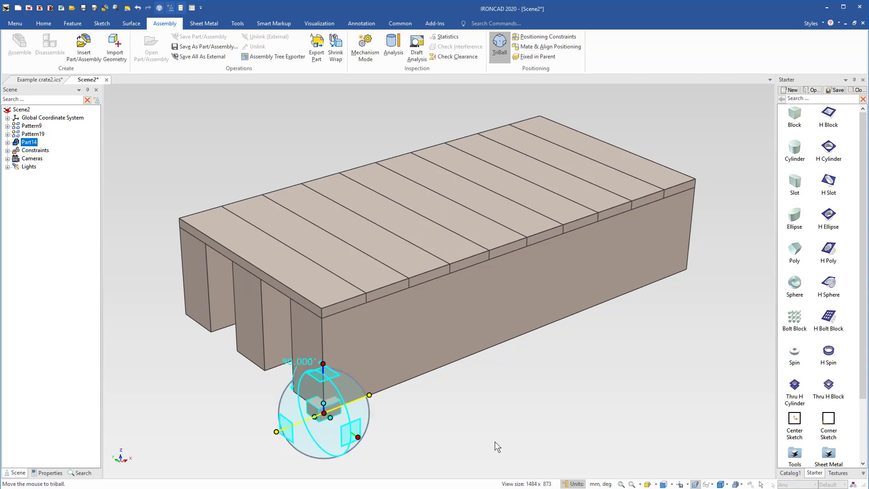
key(F10)
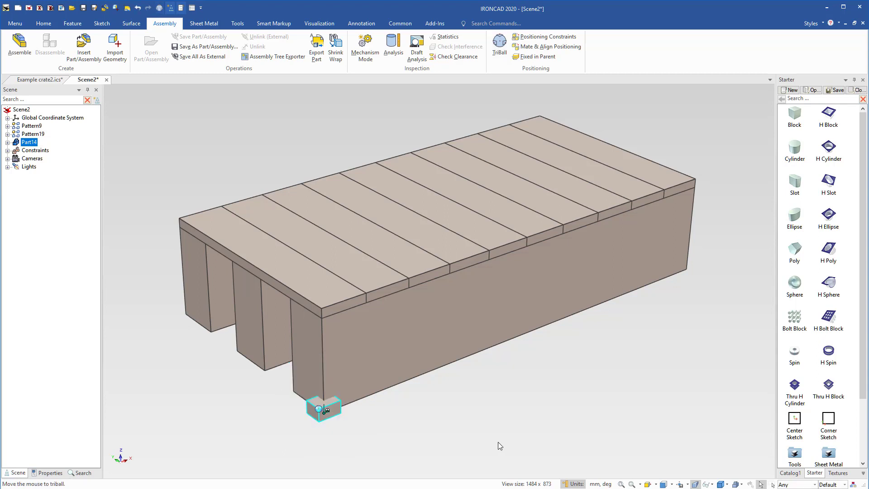
Step: Stretch the new block to enclose the whole crate, 1000 mm long, 500 mm wide and up to the planks' top surface
click(331, 414)
scroll(337, 429, up, 1)
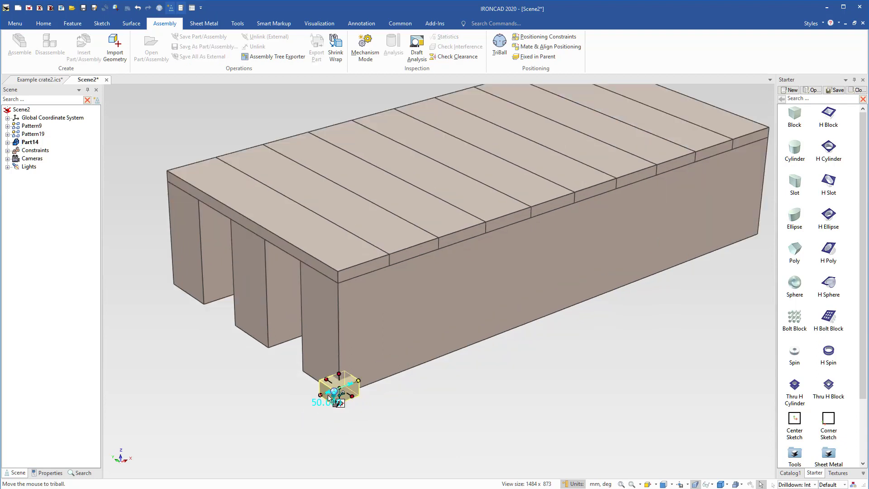
scroll(411, 365, down, 2)
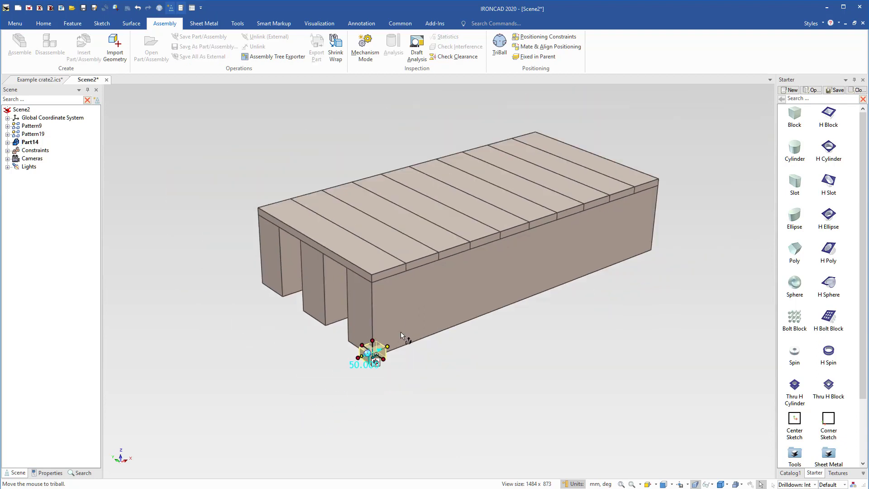
drag(389, 348, 634, 252)
drag(366, 355, 360, 330)
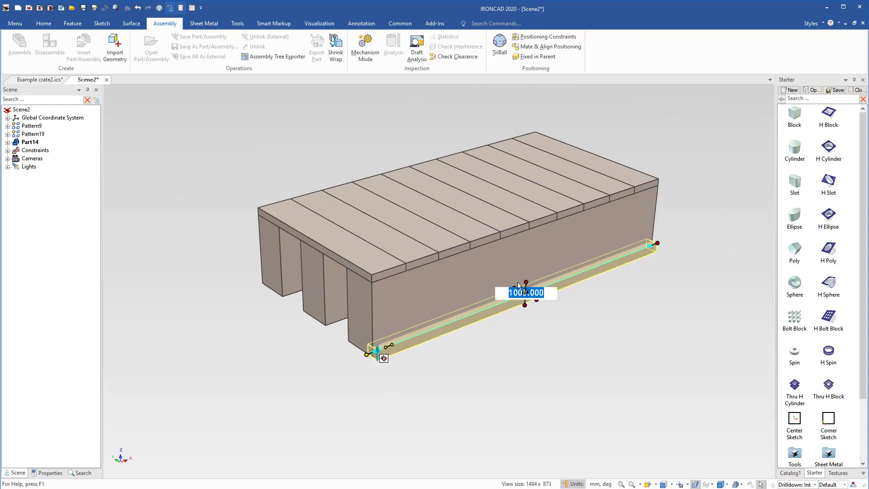
drag(519, 285, 261, 277)
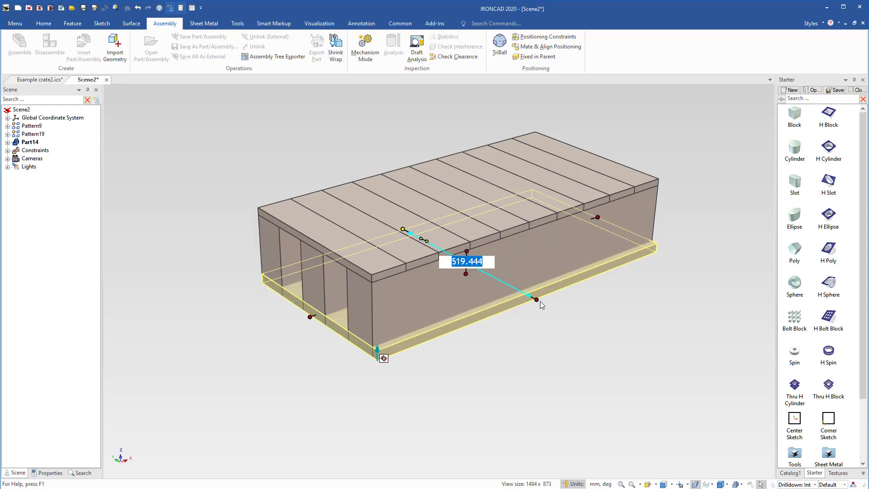
drag(537, 298, 509, 282)
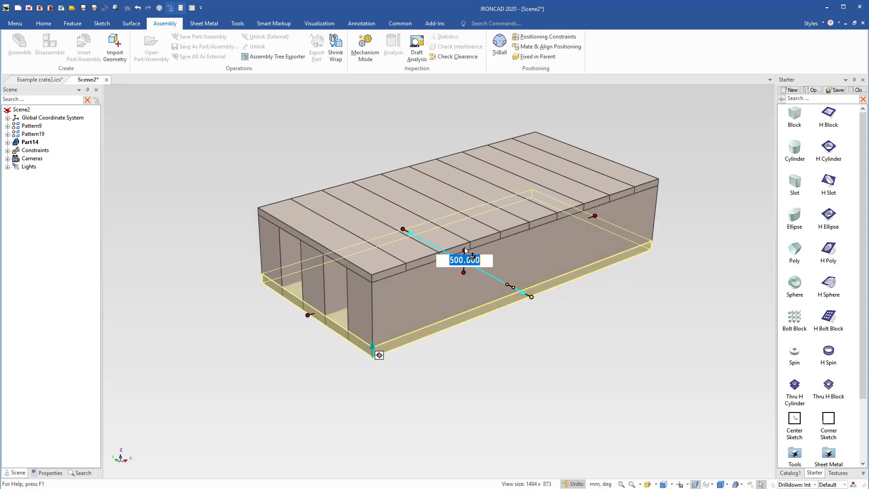
click(604, 360)
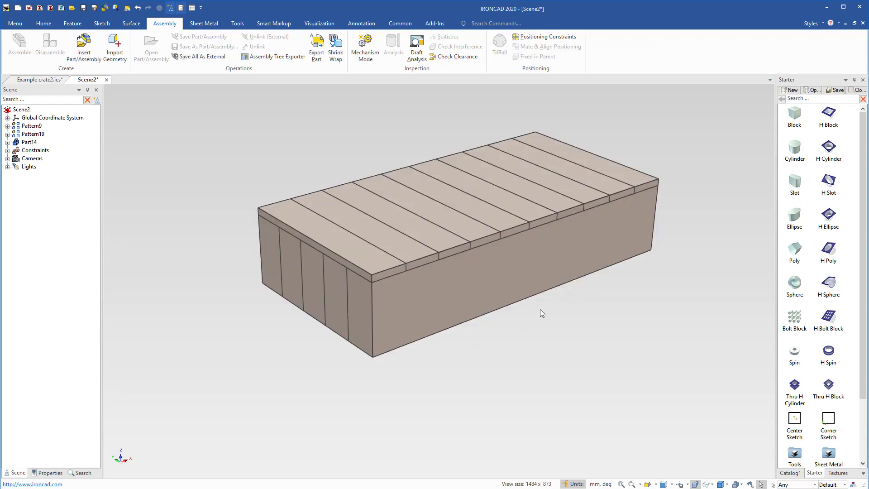
Step: Examine the enclosing block at part and feature level, including its sizebox handles
middle_drag(541, 313, 332, 363)
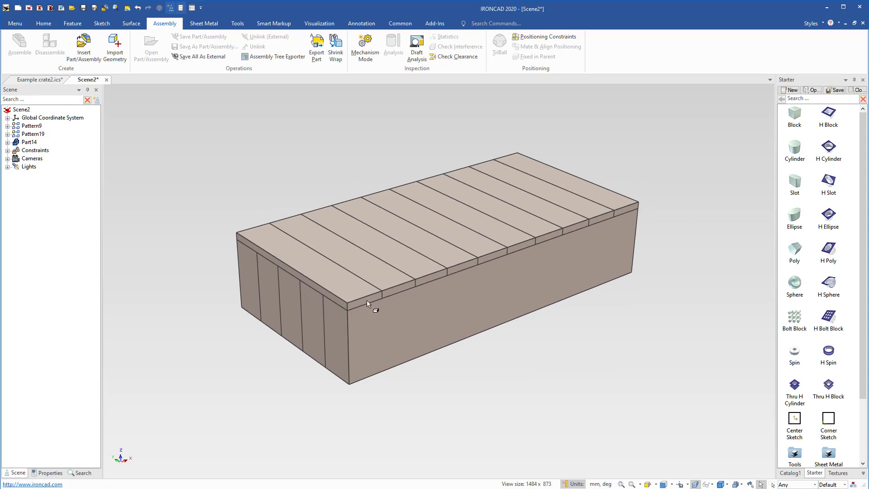
click(314, 316)
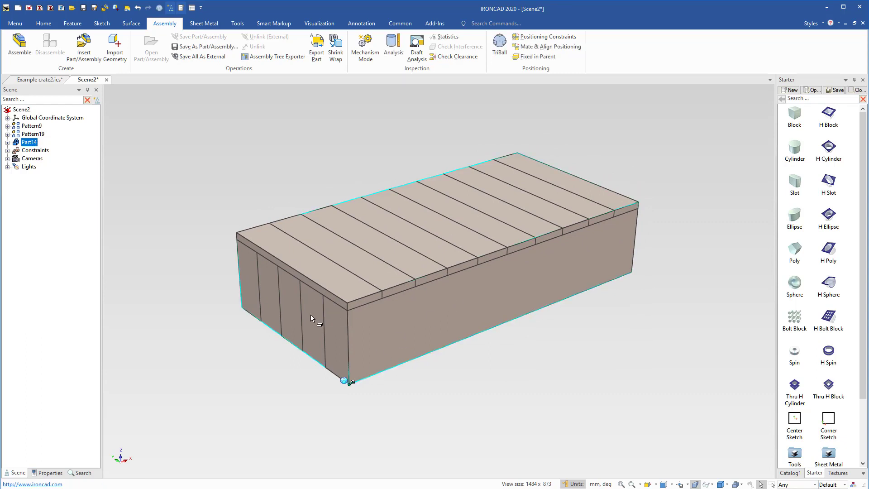
click(323, 283)
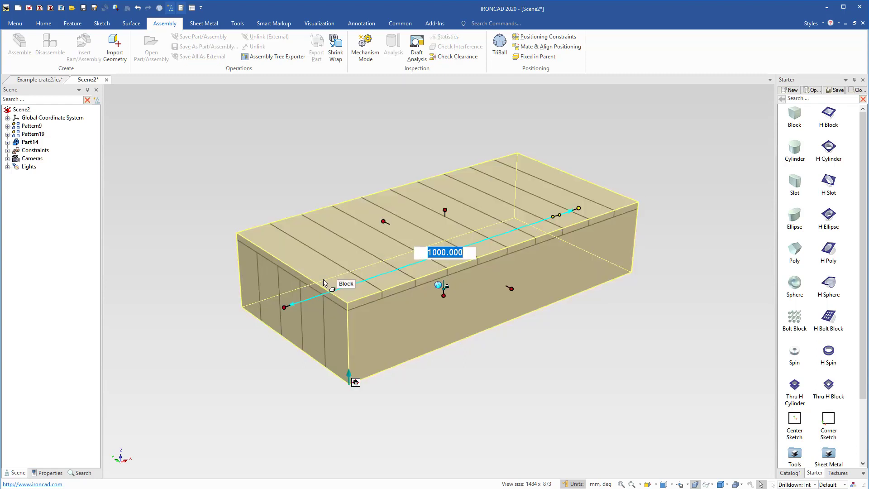
click(340, 295)
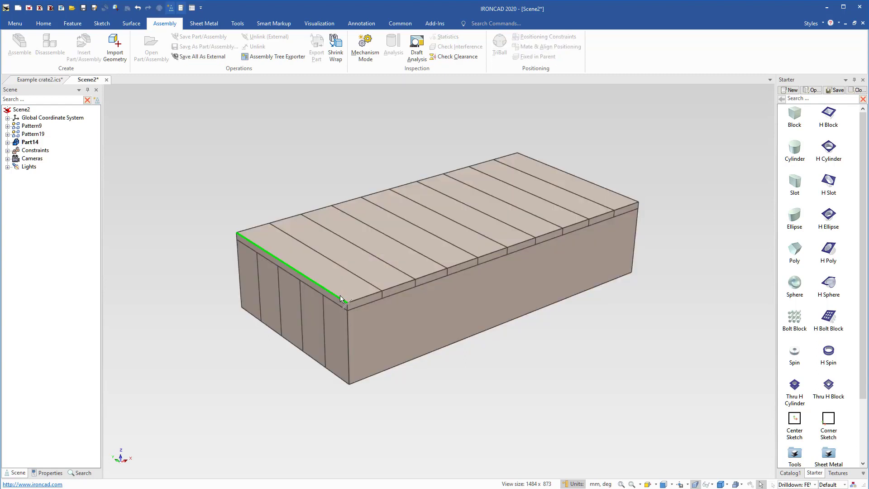
click(340, 294)
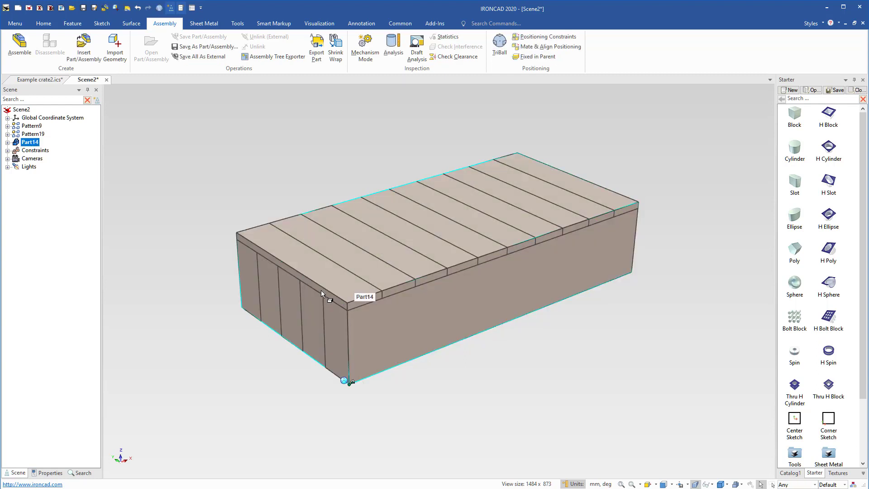
click(312, 315)
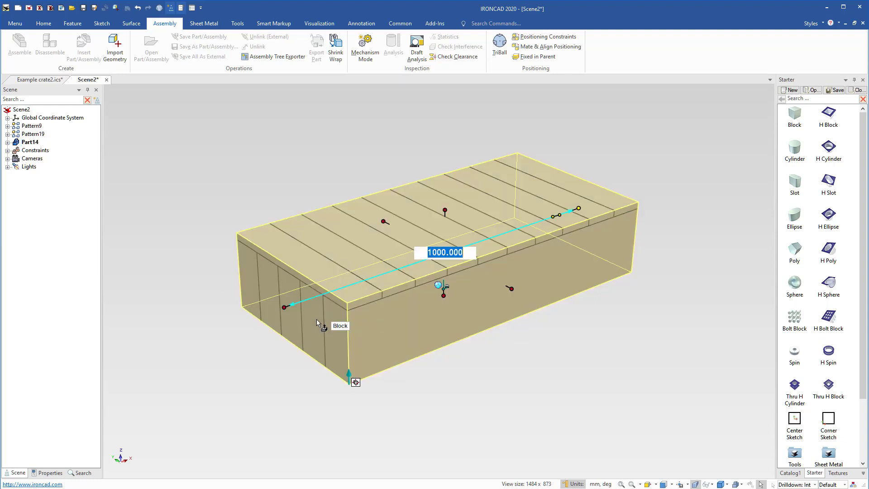
click(284, 308)
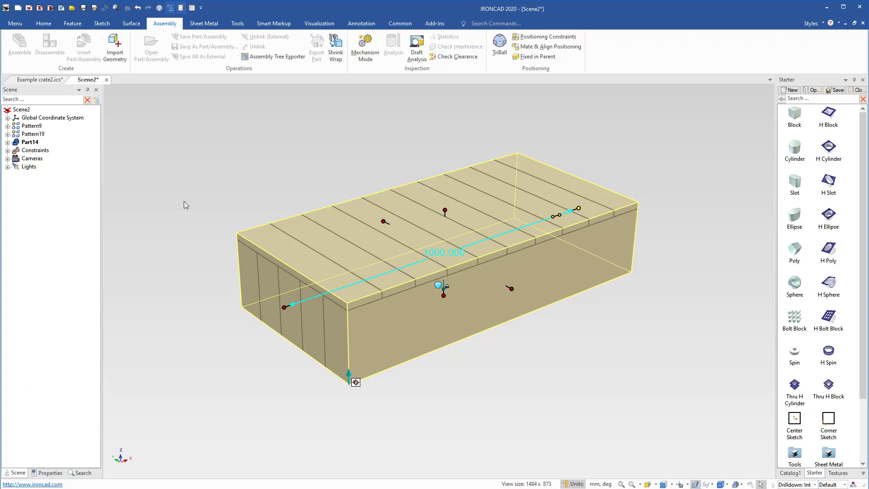
Step: Place the enclosing block part in its own assembly and exclude that part from the bill of materials
click(21, 144)
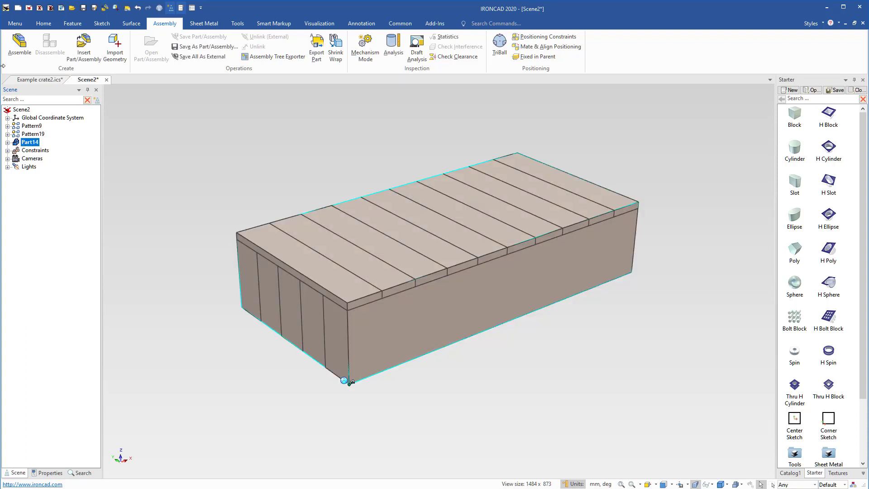
click(20, 43)
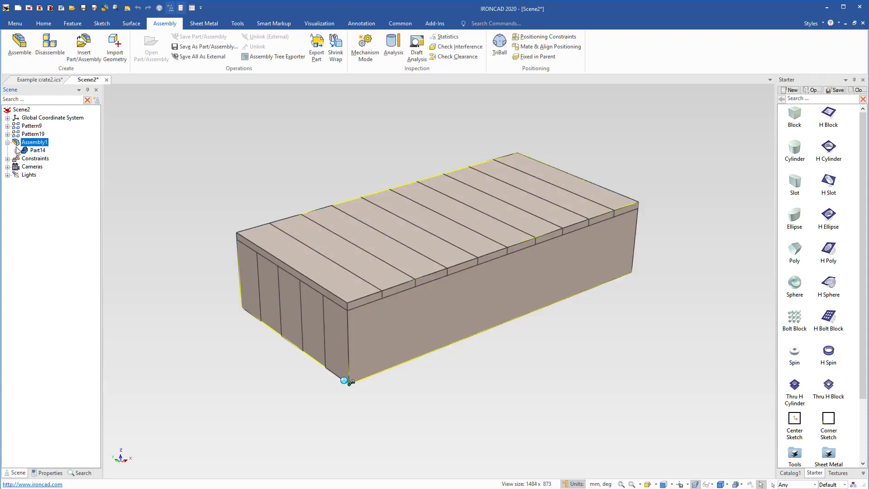
click(24, 151)
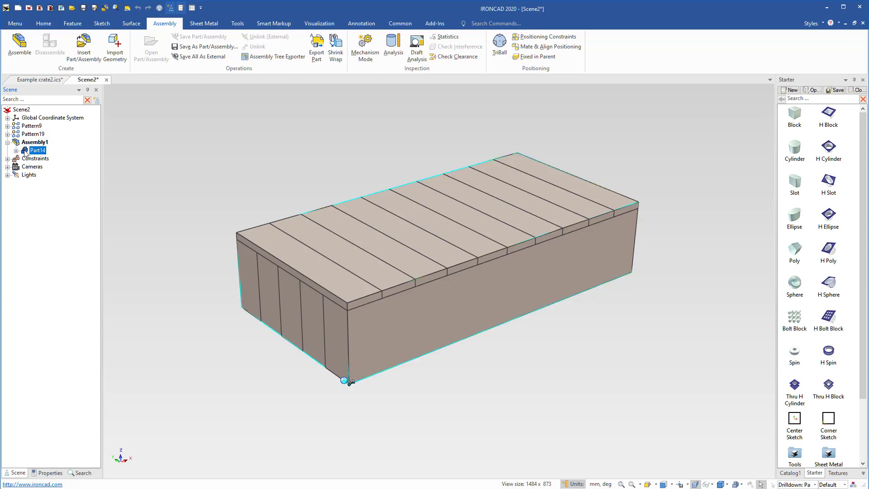
right_click(24, 151)
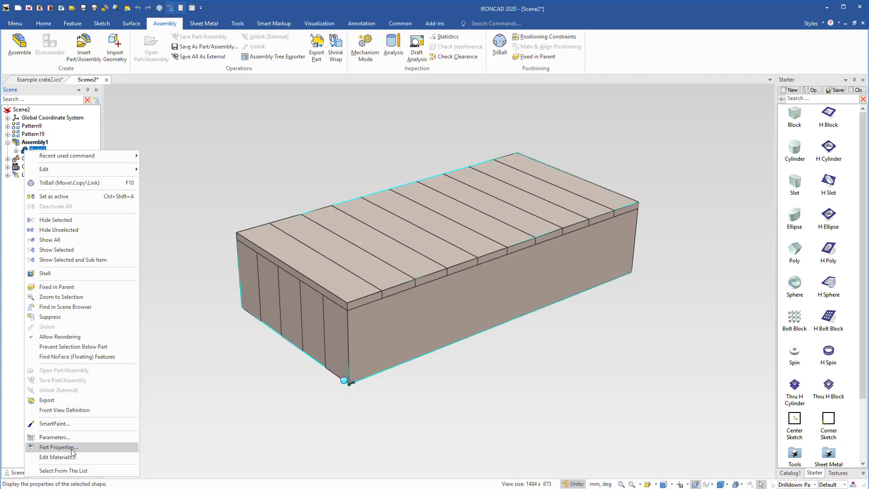
click(50, 446)
click(457, 168)
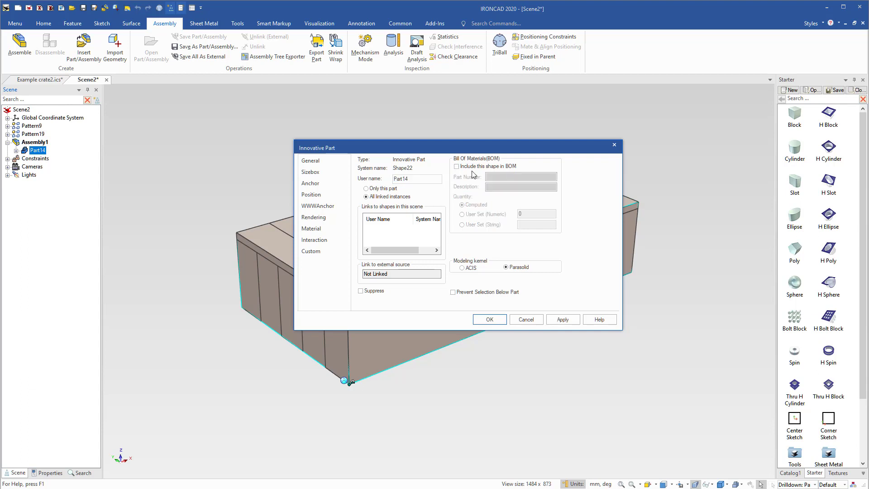
click(485, 320)
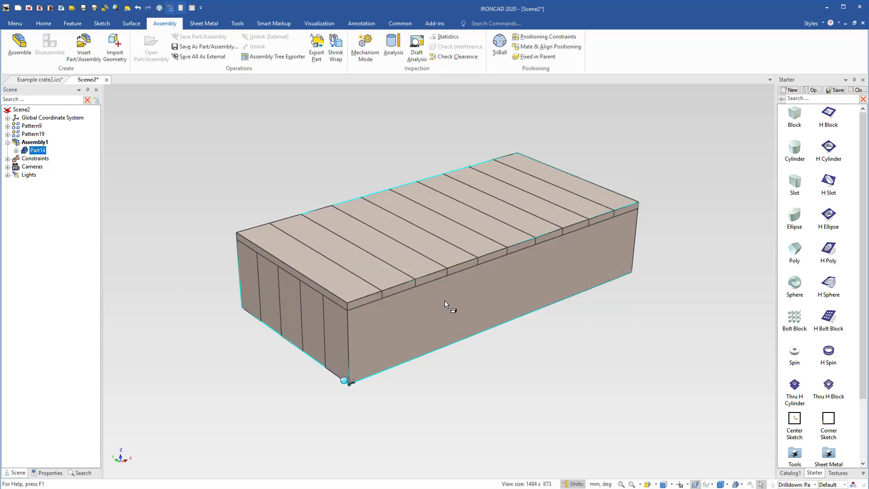
Step: In the new assembly's properties, turn on the sizebox display for the length handle, width handle and box
click(24, 143)
right_click(19, 145)
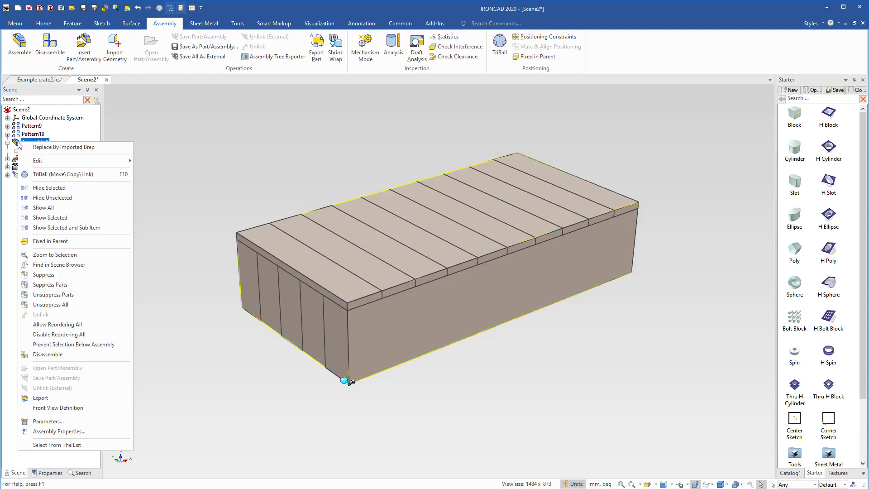
click(77, 432)
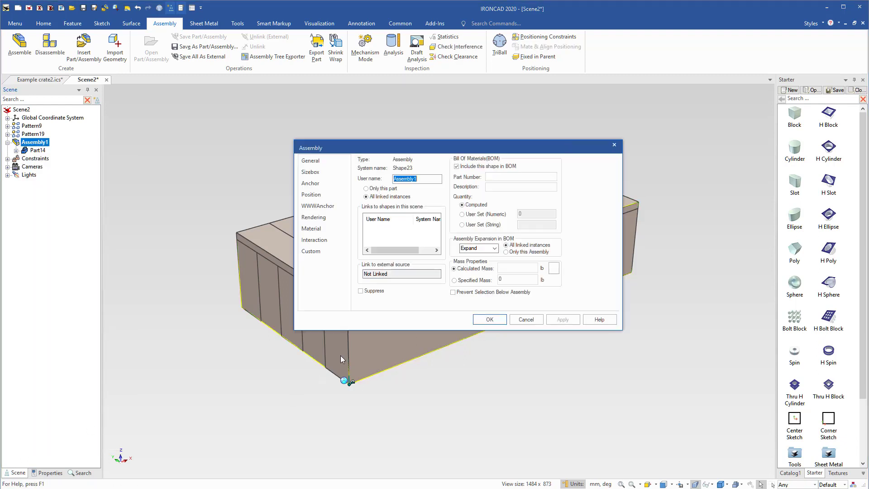
click(322, 172)
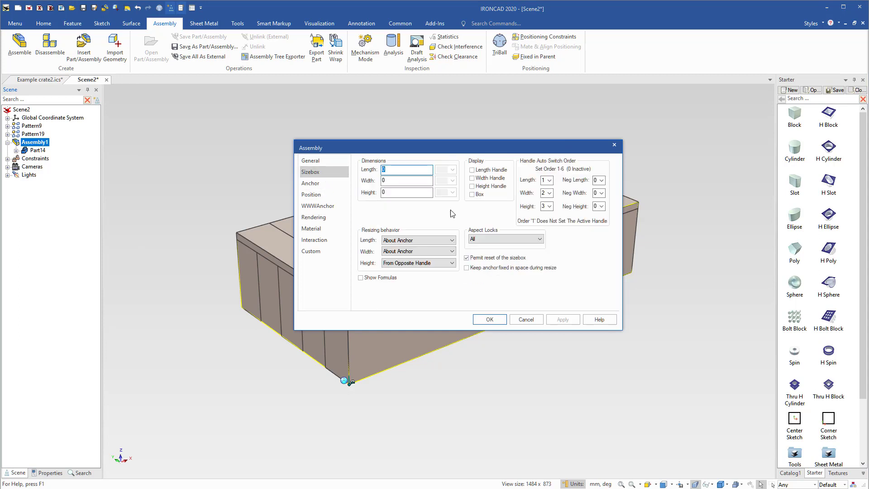
click(473, 171)
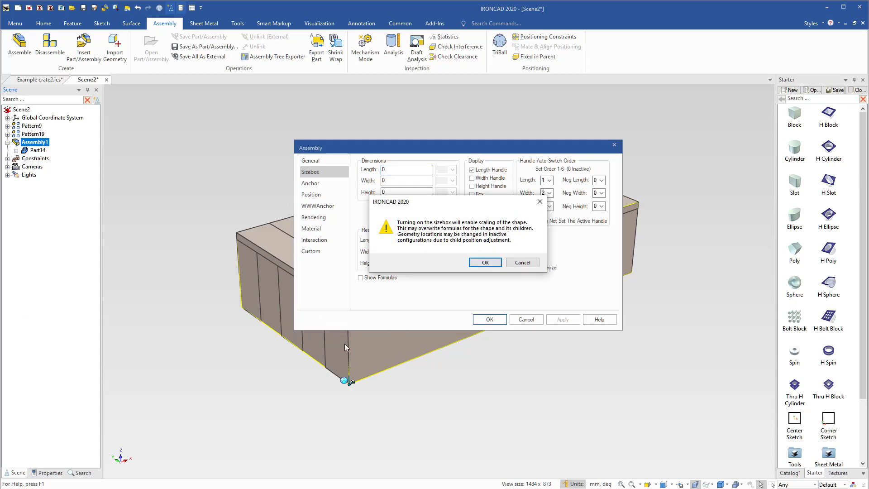
click(485, 262)
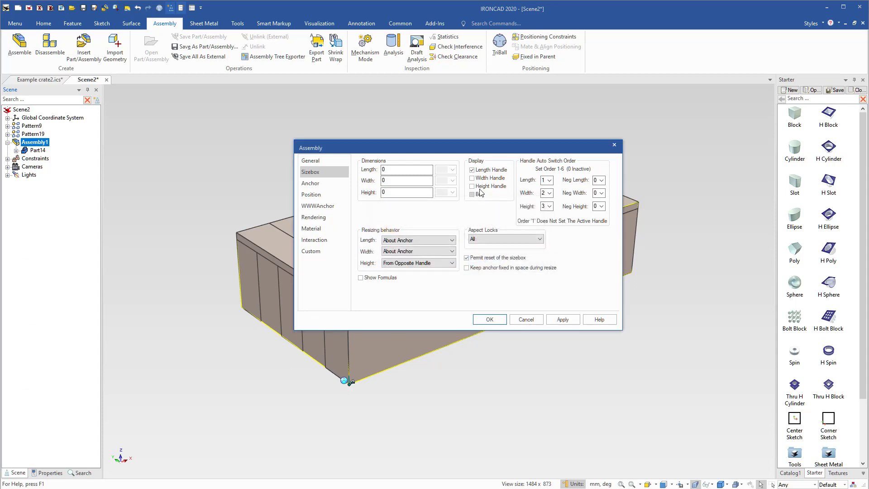
click(472, 178)
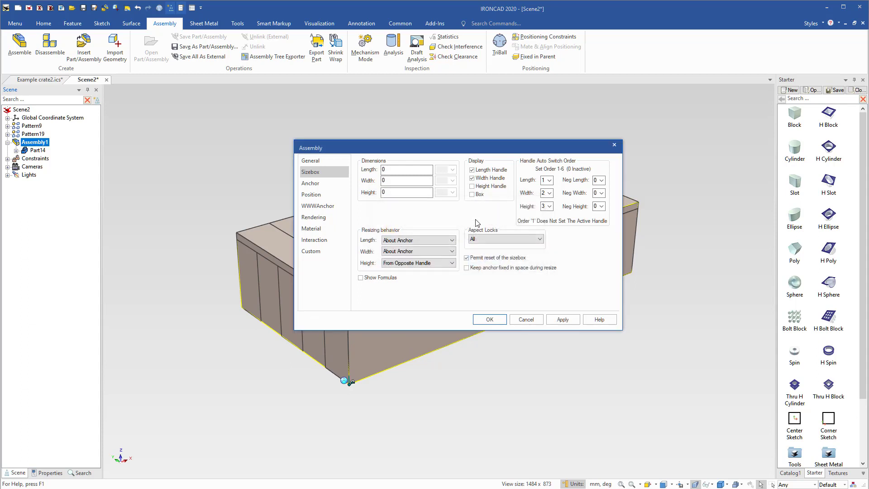
click(472, 194)
Step: Set the assembly's aspect locks to None and its length and width resizing behavior to From Opposite Handle
click(482, 243)
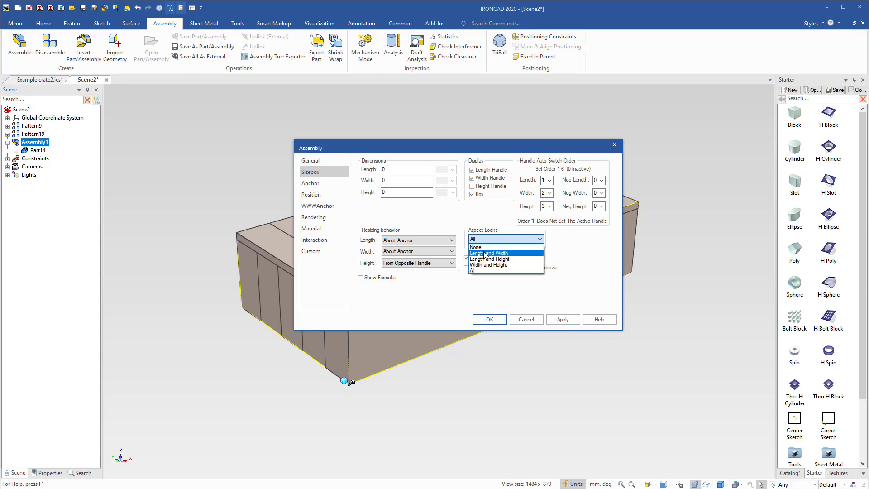
click(483, 247)
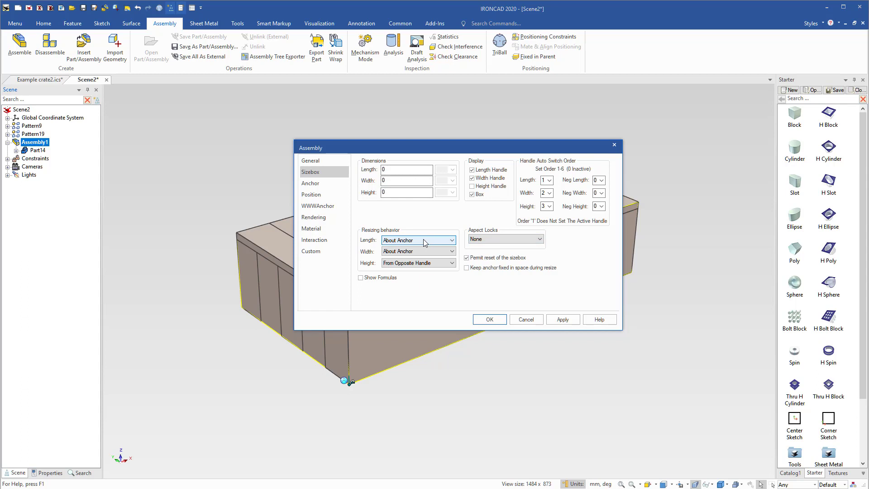
click(451, 243)
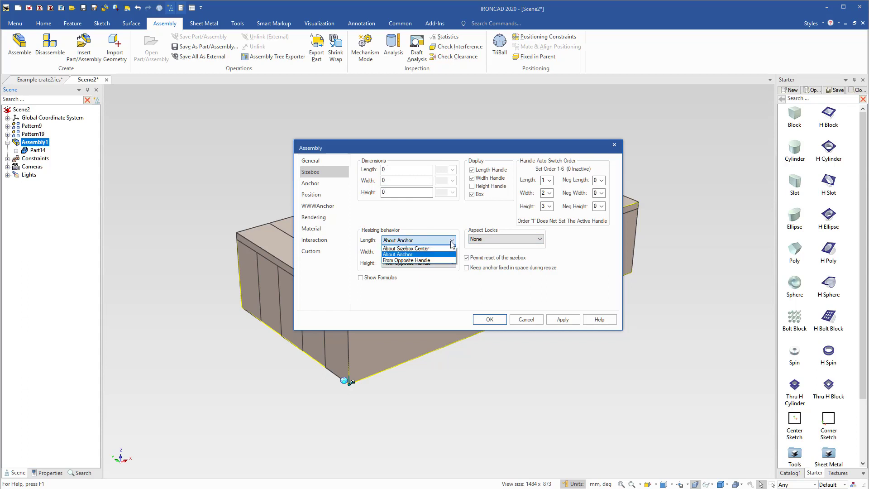
click(439, 261)
click(441, 251)
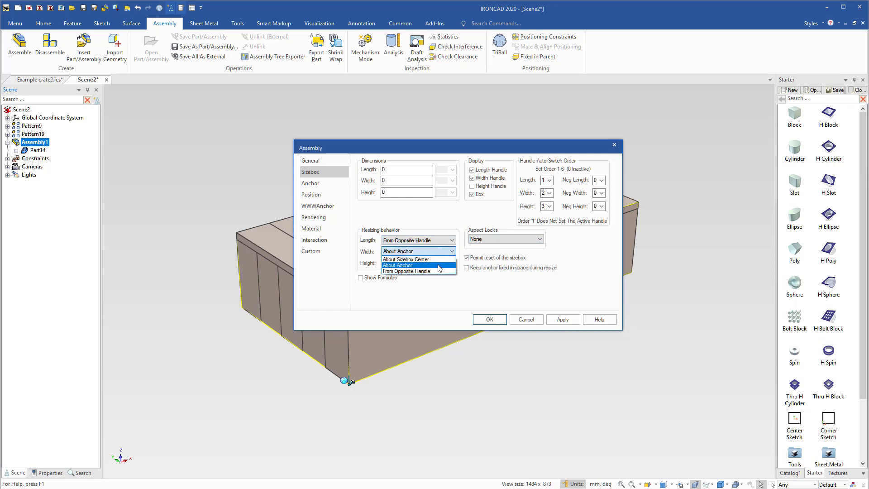
click(437, 271)
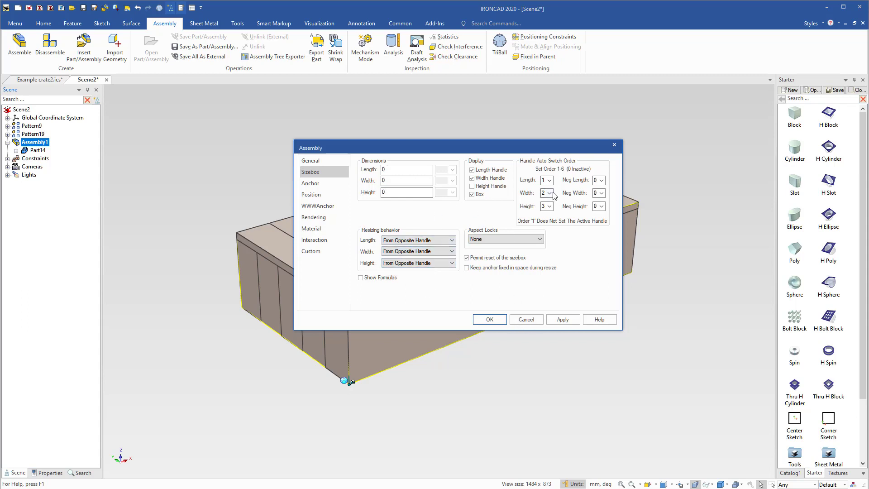
Step: Change the height's handle auto switch order and apply the assembly's sizebox properties
click(548, 206)
click(545, 214)
click(490, 319)
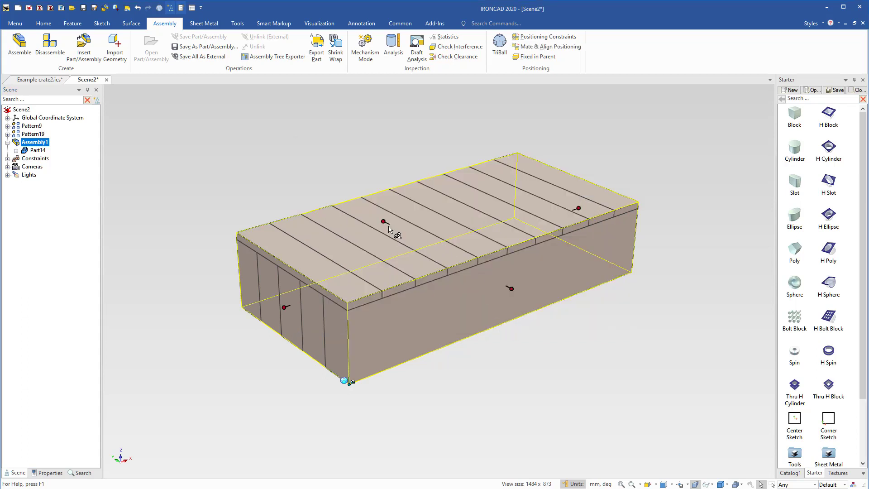
Step: Compare the assembly's sizebox handles with those of the block feature inside its part
click(483, 334)
click(495, 285)
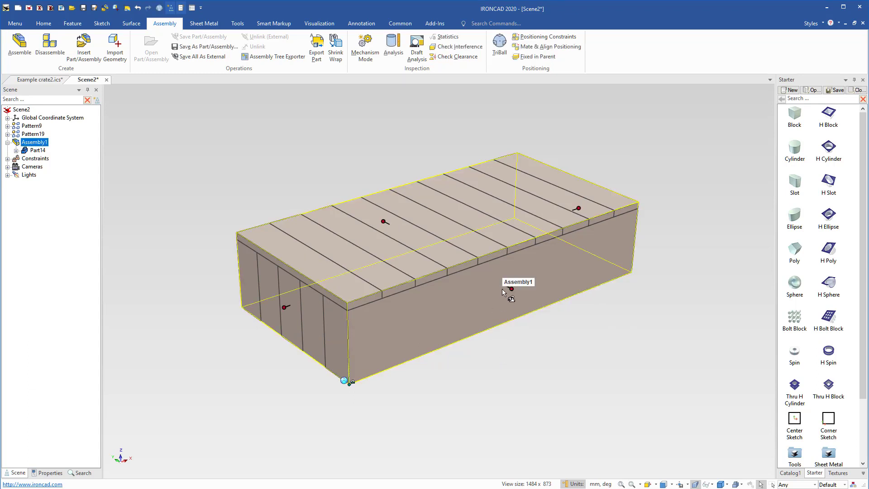
click(26, 151)
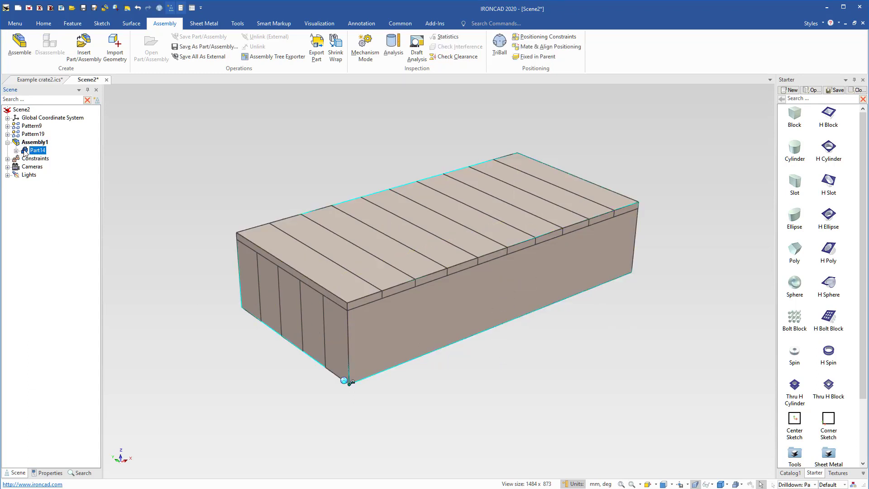
click(15, 150)
click(34, 158)
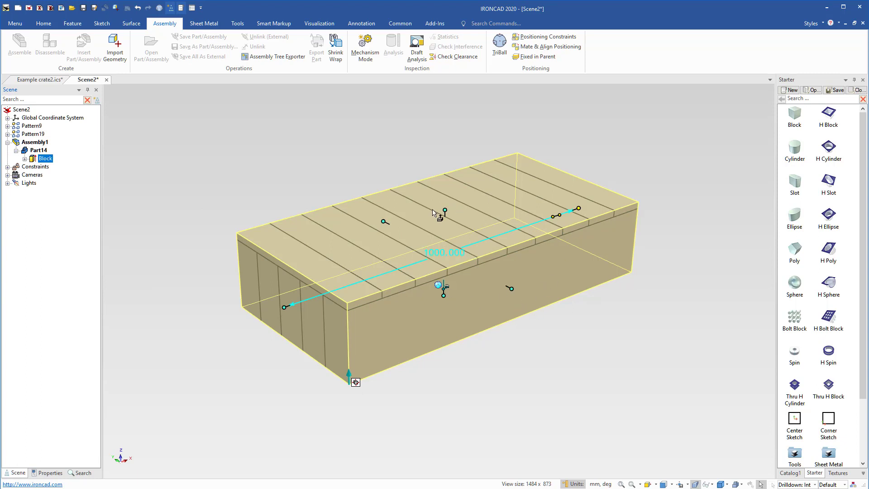
click(16, 151)
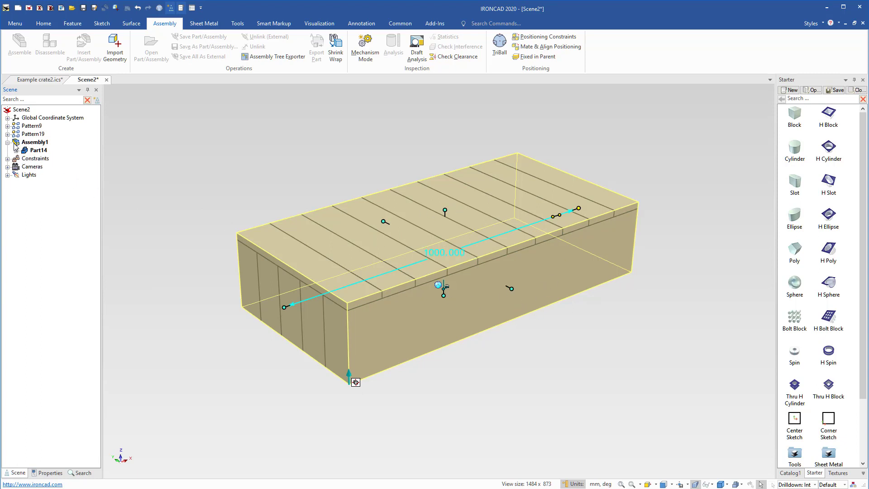
Step: Try stretching the assembly's sizebox to about 1444 mm long, and undo the change
click(17, 142)
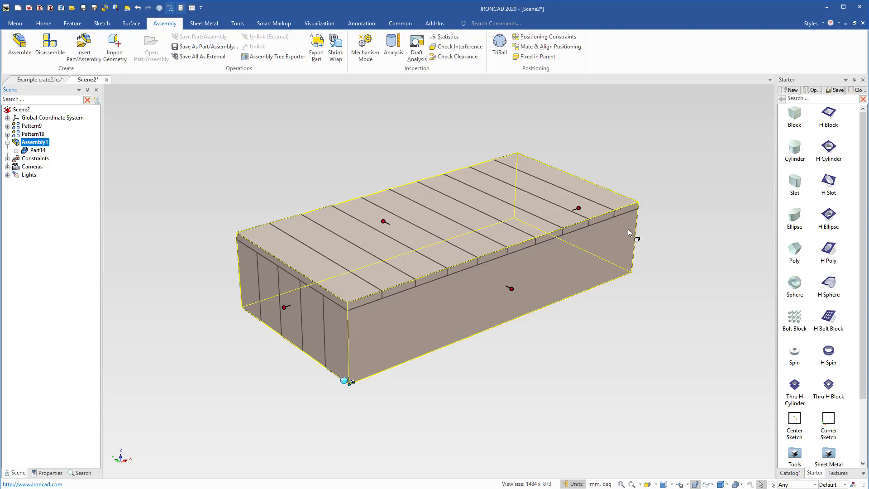
drag(579, 207, 733, 169)
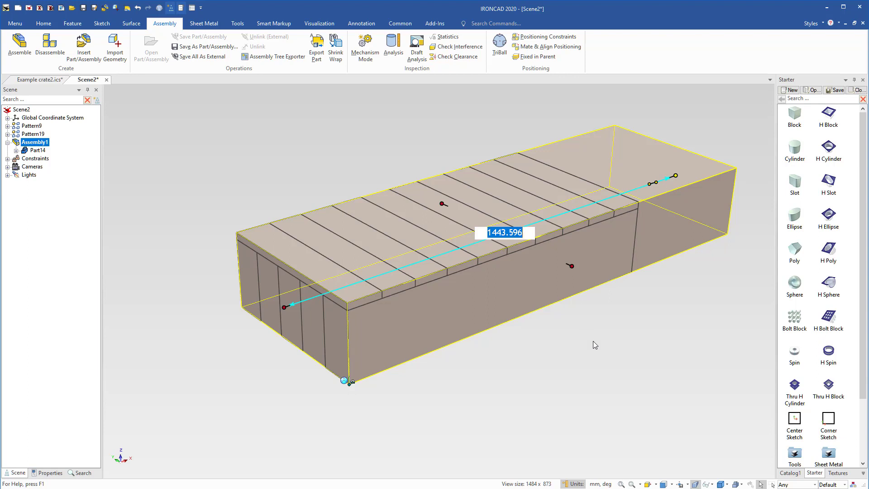
key(Escape)
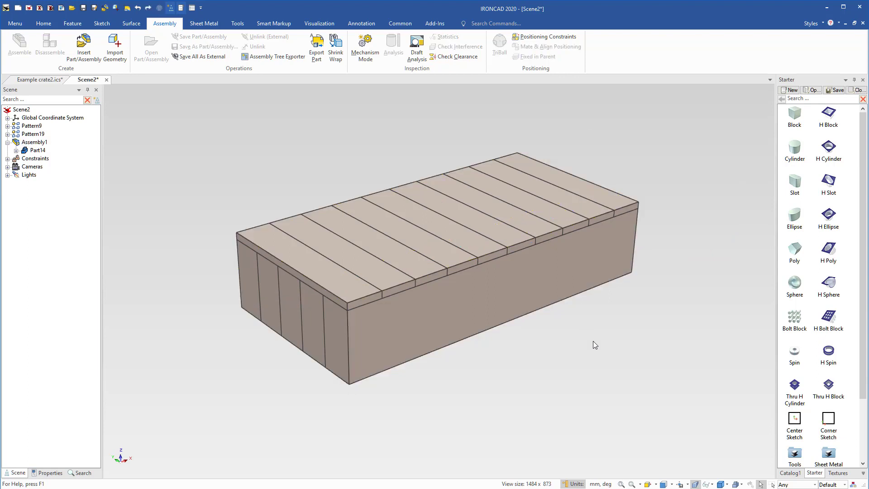
Step: Suppress the enclosing block part inside the assembly
click(319, 317)
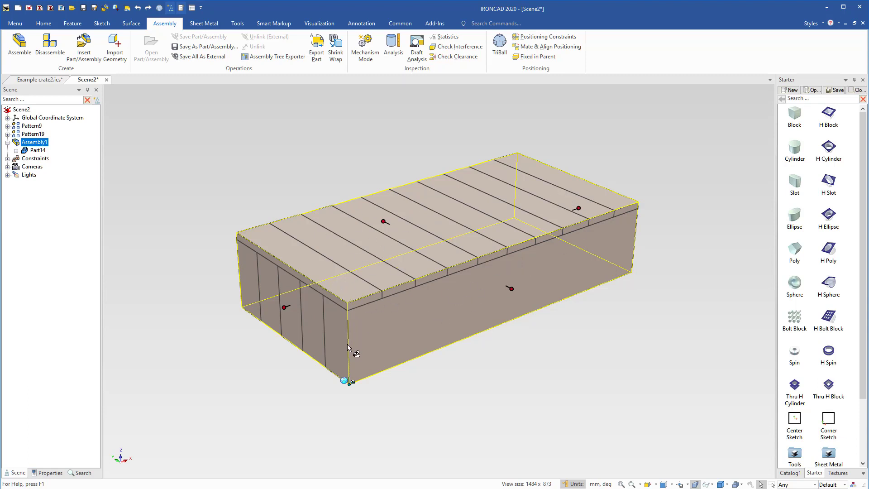
right_click(26, 152)
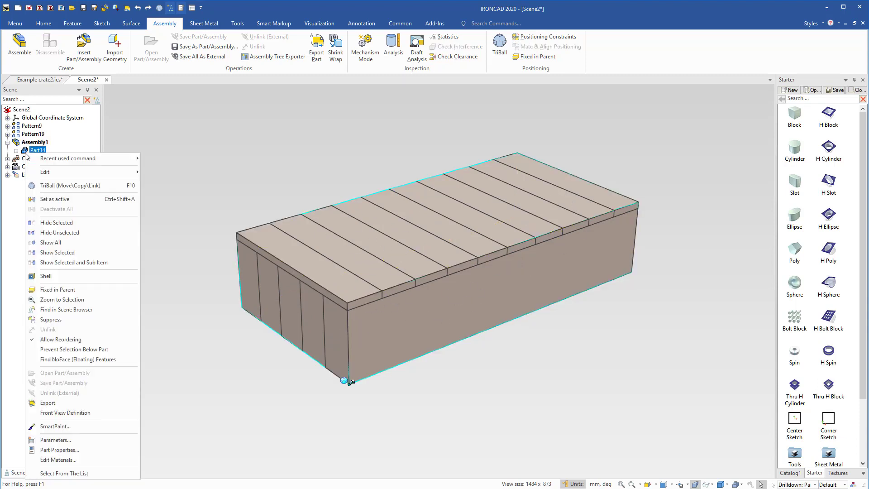
click(56, 320)
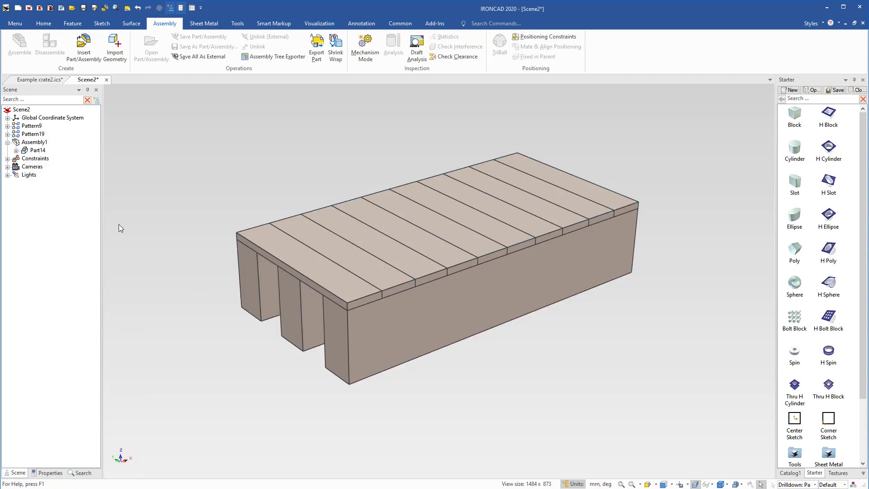
Step: Move Pattern9 and Pattern19 into Assembly1 by grouping them in a temporary assembly and disassembling it there
click(30, 126)
ctrl+click(18, 134)
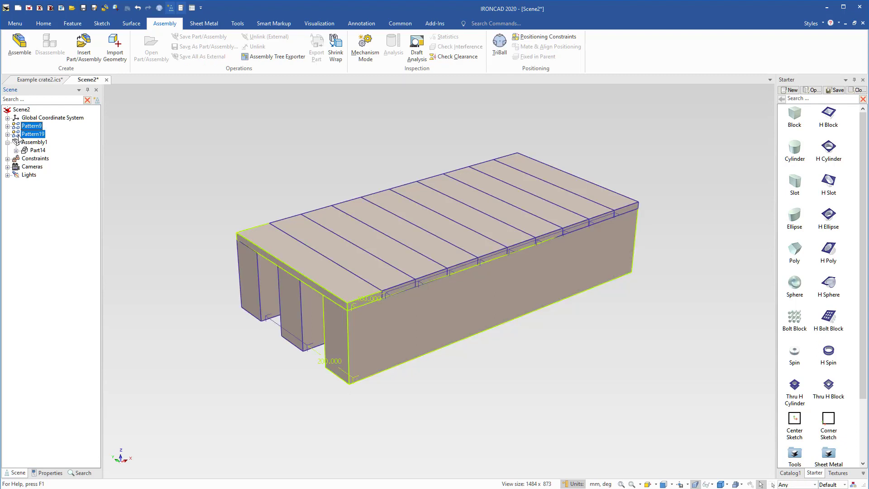
click(19, 43)
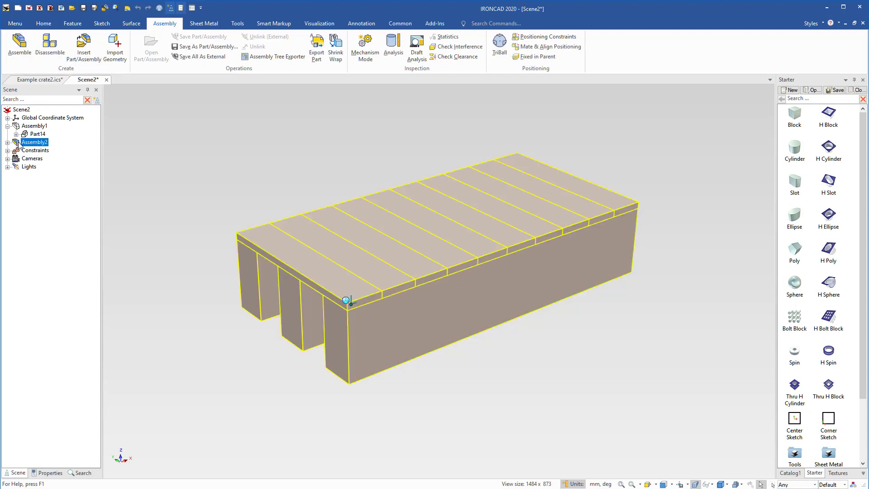
drag(17, 144, 33, 136)
click(27, 143)
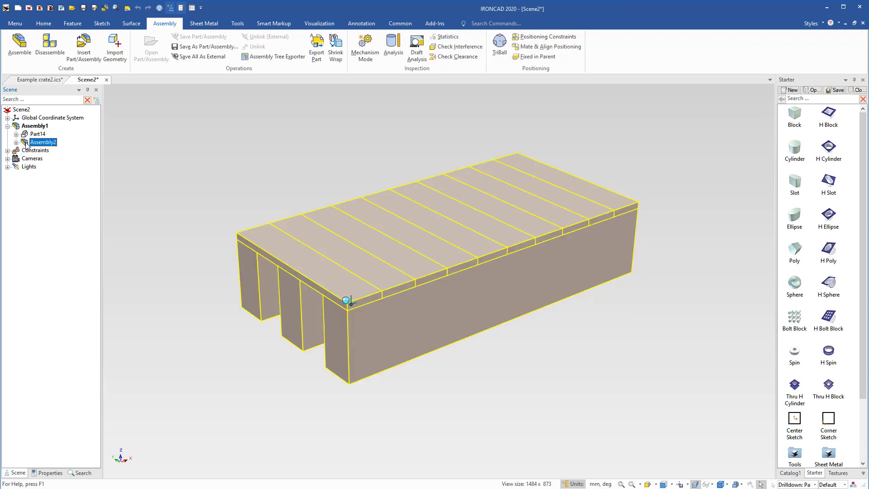
click(50, 45)
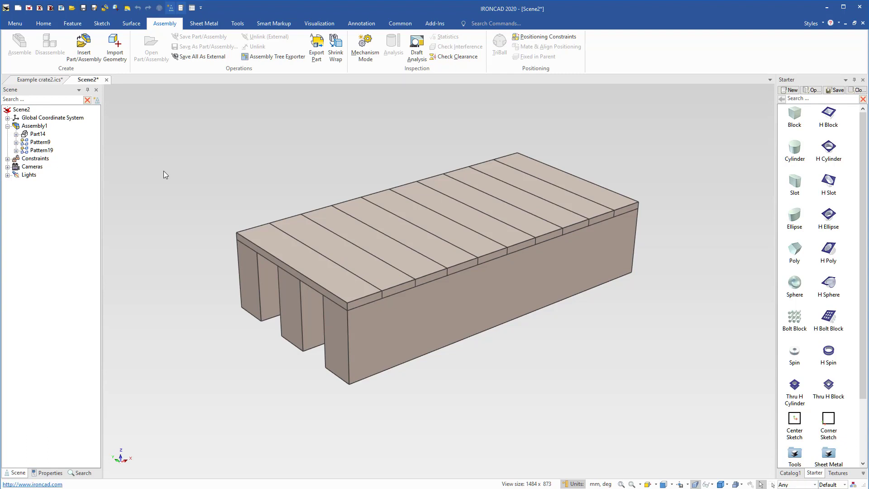
Step: Open the parameter table for Assembly1 and add a user-defined length parameter named Len with value 0
click(33, 142)
click(439, 257)
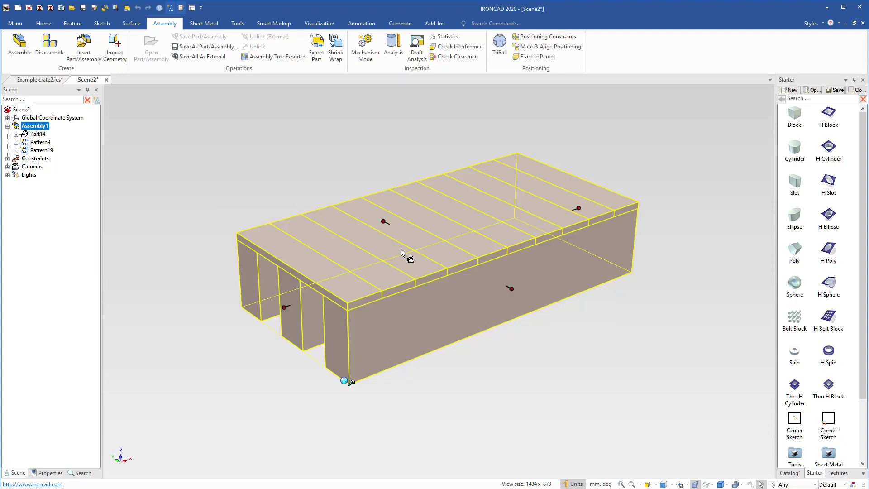
right_click(411, 313)
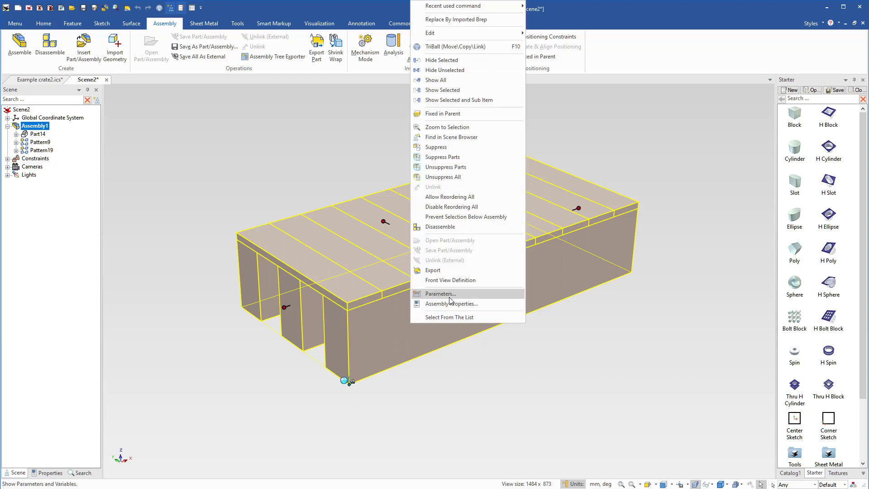
click(449, 295)
key(Escape)
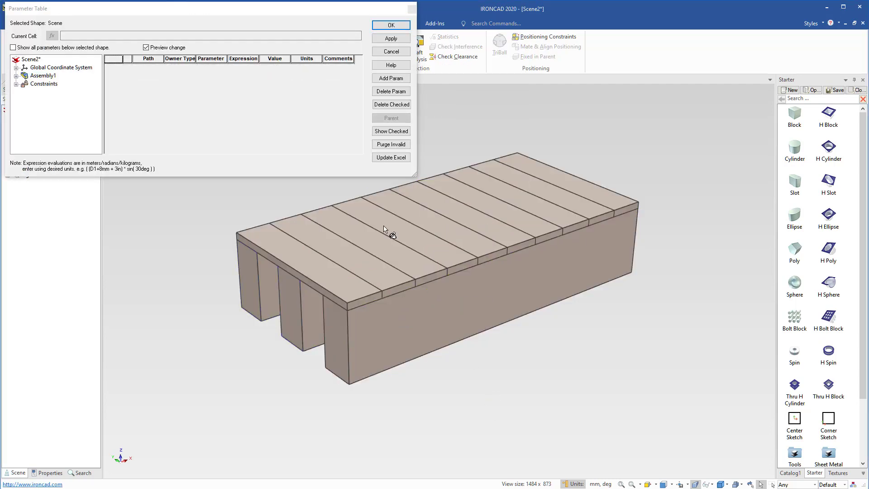
click(349, 292)
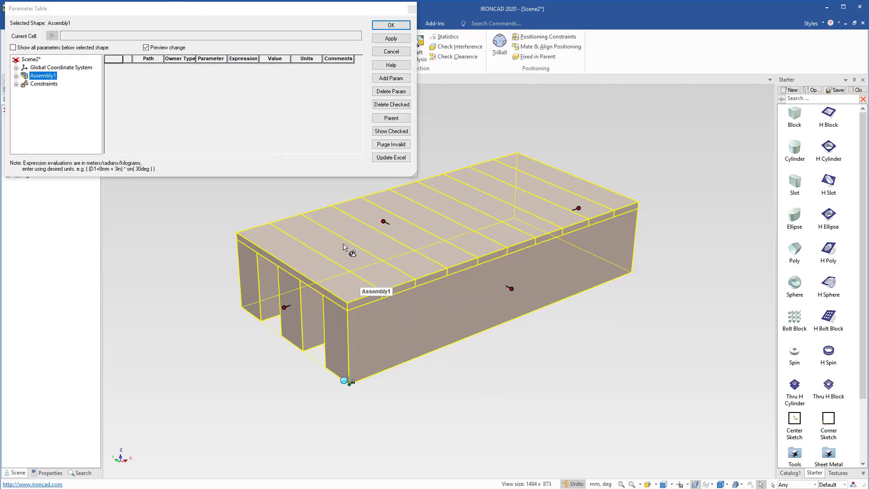
click(396, 79)
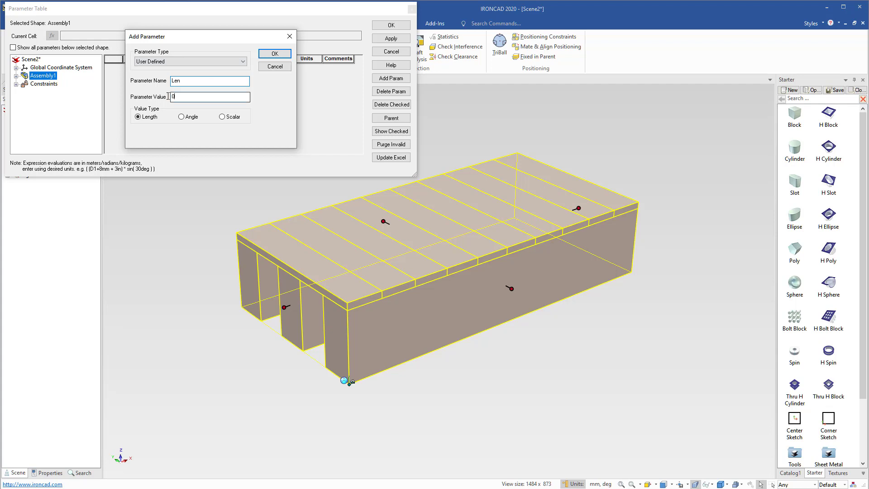
key(Tab)
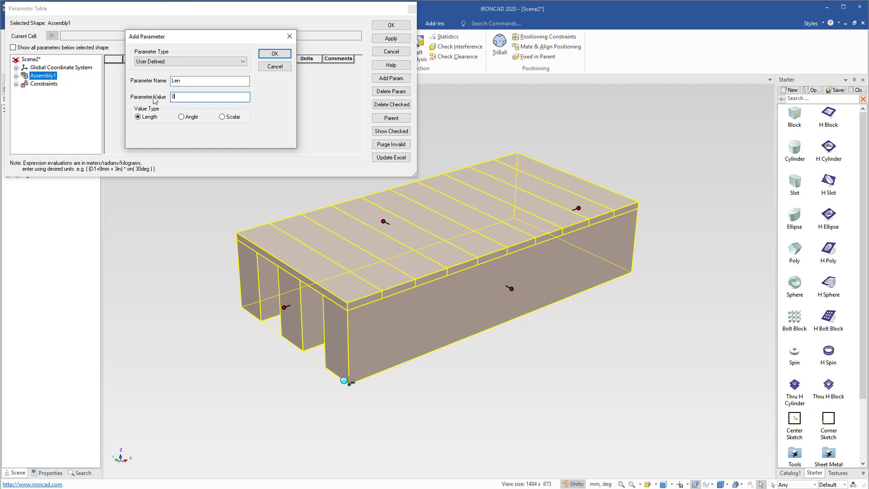
click(274, 54)
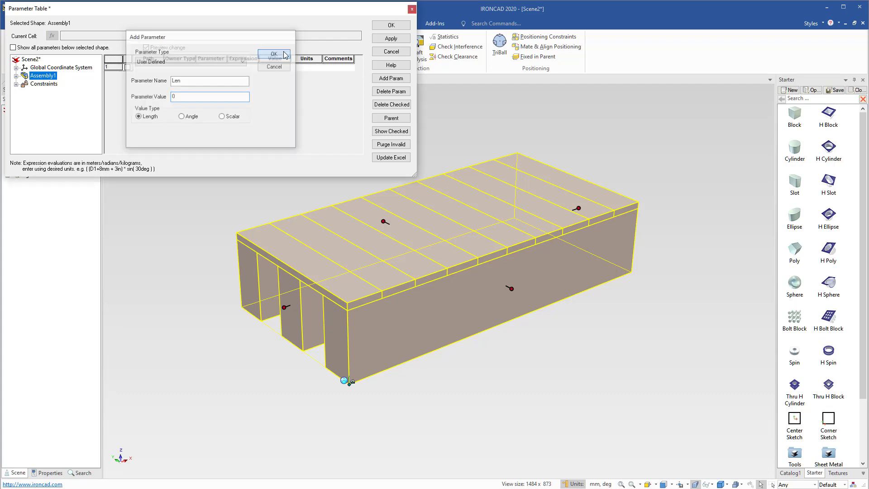
Step: Add a second user-defined length parameter named Wid with value 0 to the assembly
click(388, 78)
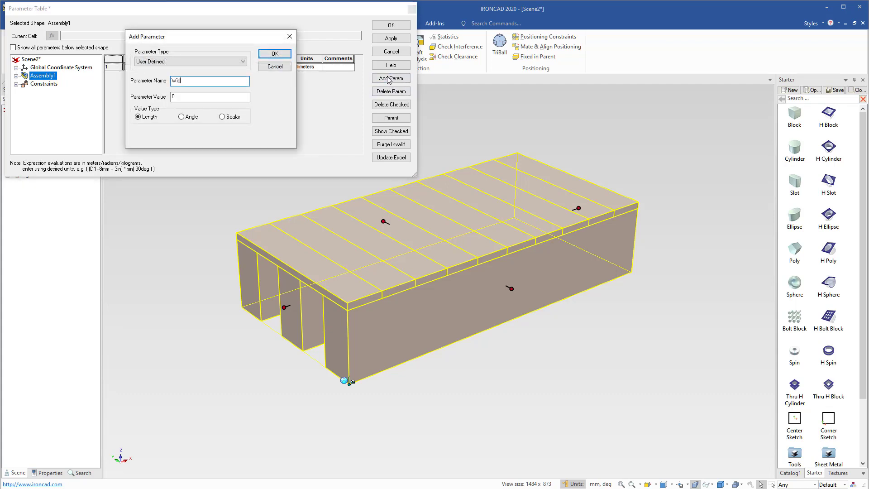
click(179, 99)
click(274, 53)
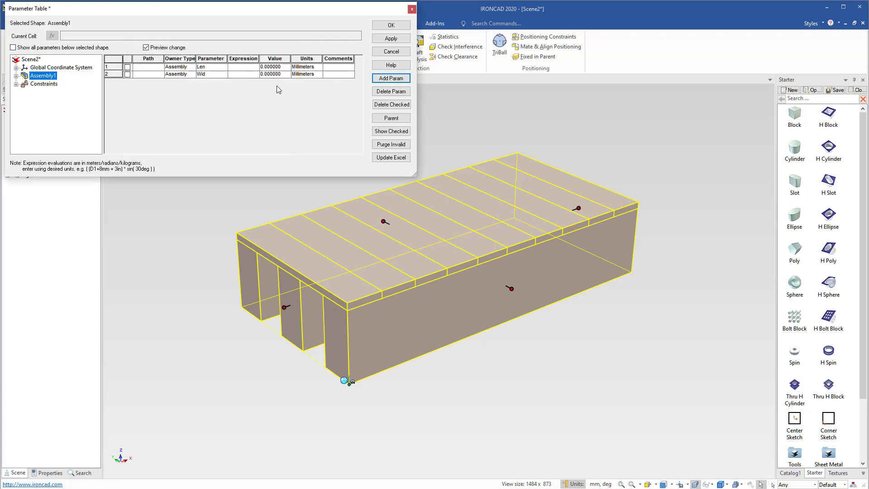
Step: Set the expression of Len to Sizebox\Length and that of Wid to Sizebox\Width
click(243, 67)
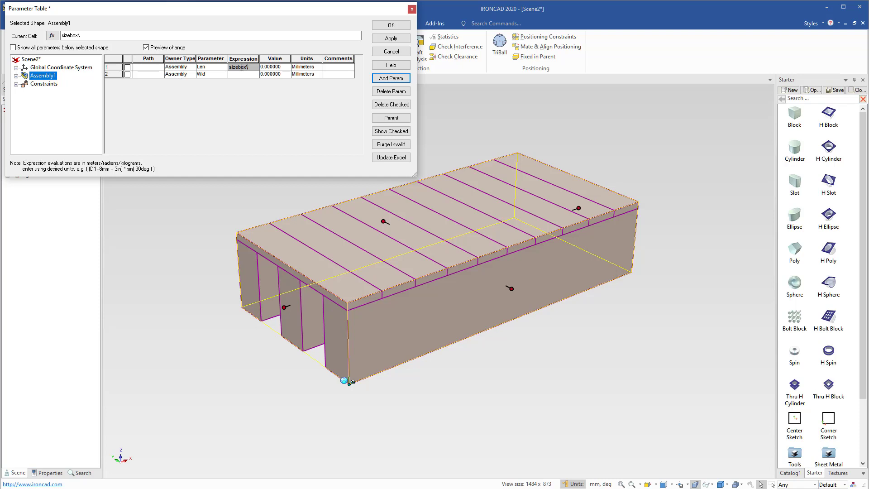
text(gth)
key(Tab)
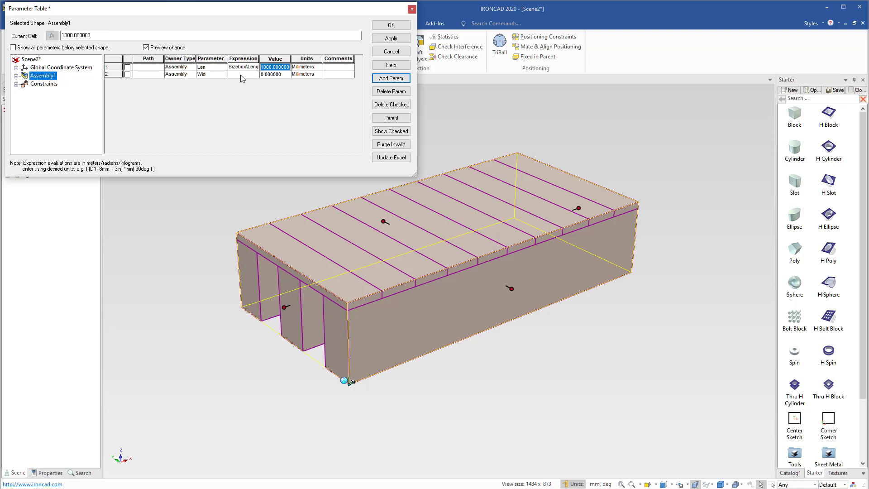
click(245, 75)
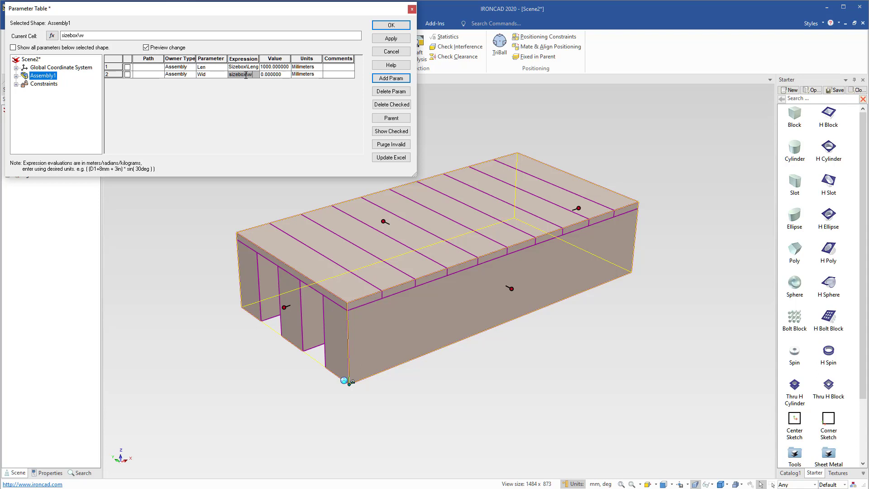
text(sizebox\width)
key(Tab)
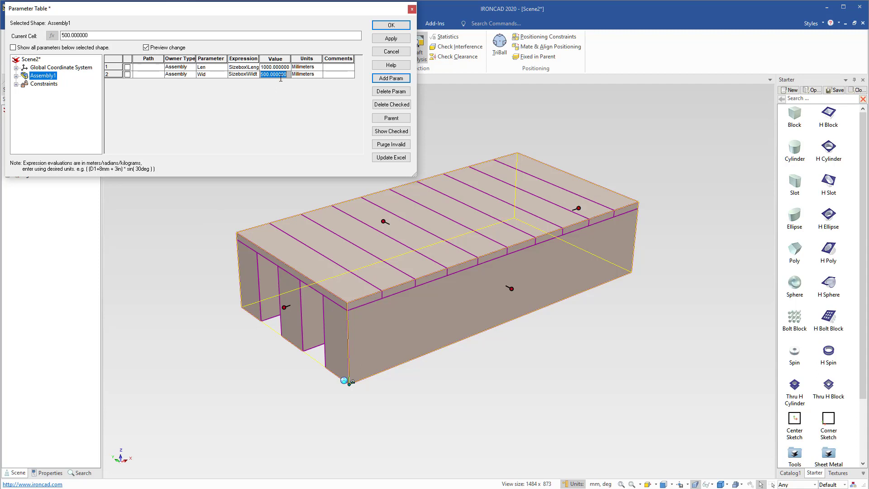
Step: Try stretching the assembly's sizebox to about 1199 mm long to test the Len parameter, and undo the change
click(567, 120)
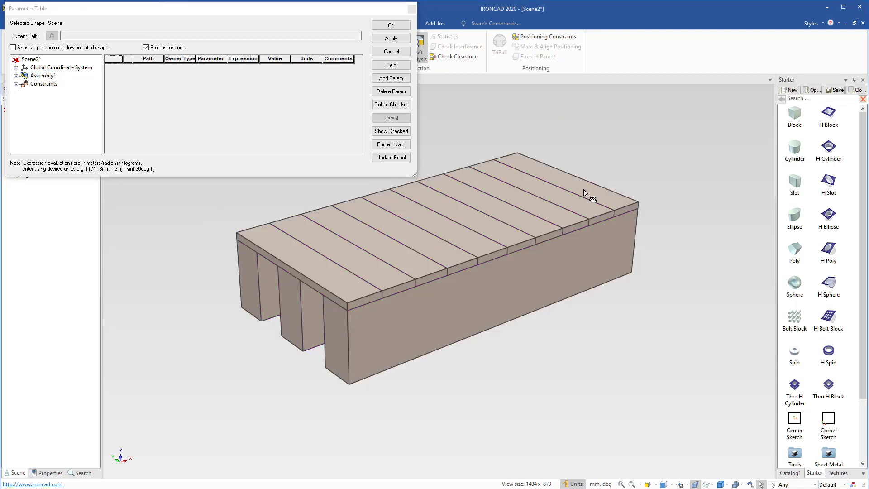
click(467, 270)
drag(624, 193, 667, 190)
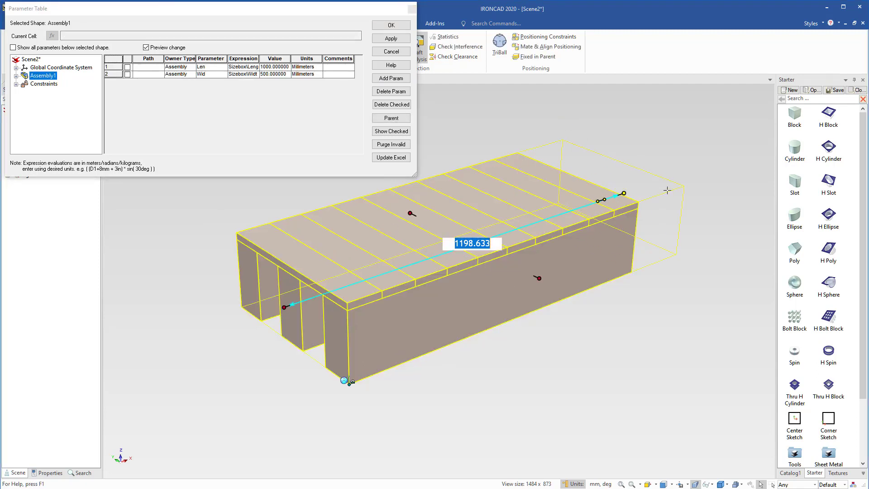
click(496, 103)
click(515, 169)
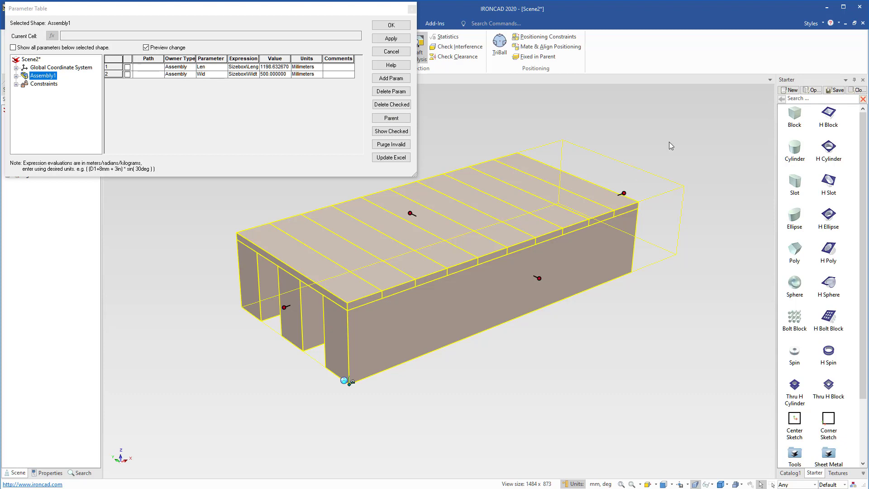
click(683, 129)
click(582, 221)
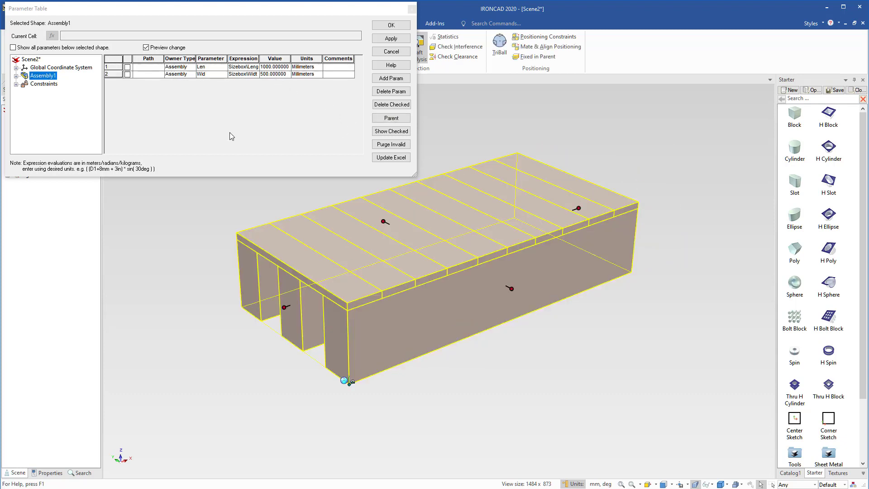
Step: Show all parameters below the selected assembly and widen the parameter table
click(13, 47)
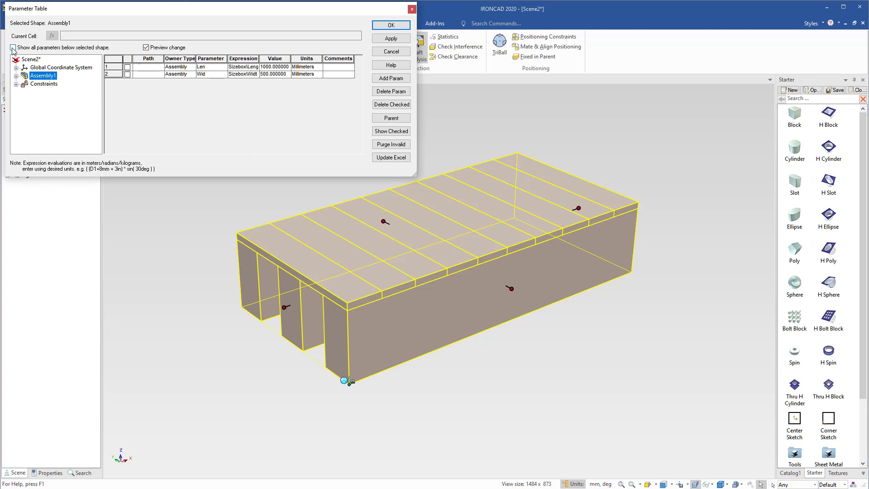
click(13, 48)
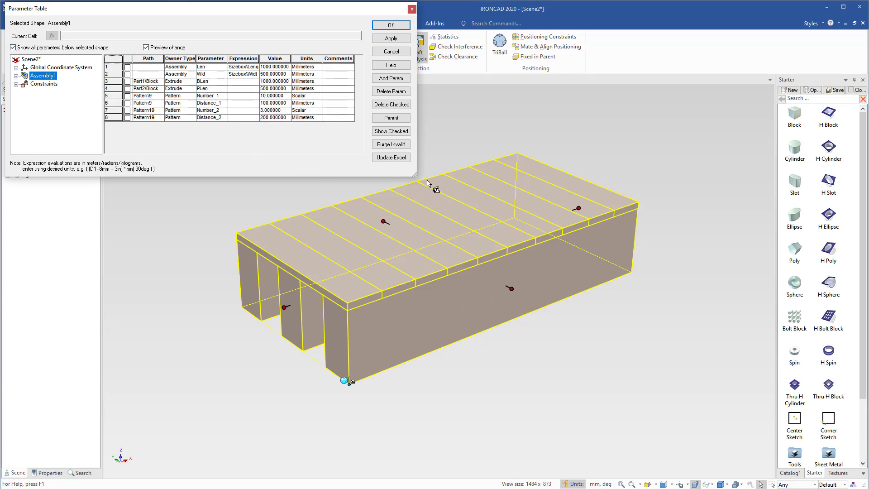
drag(417, 177, 471, 185)
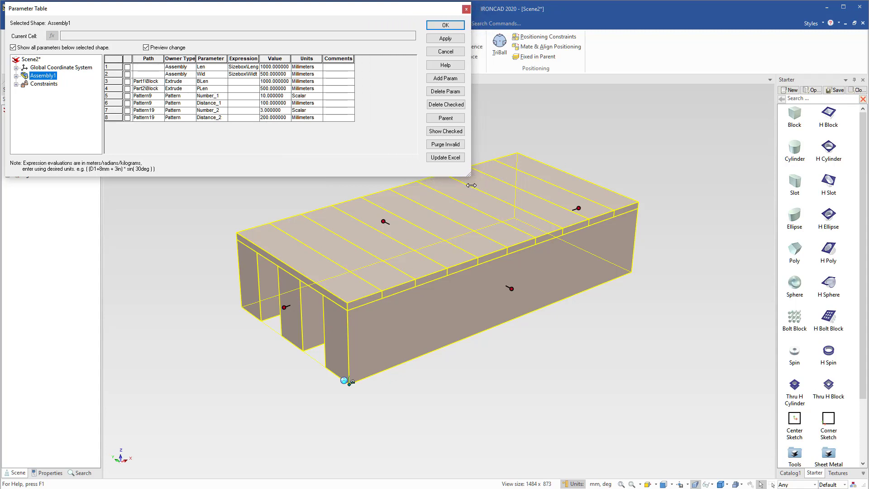
Step: Rename Pattern9's number parameter as PN and its distance parameter as PD
click(215, 96)
click(215, 96)
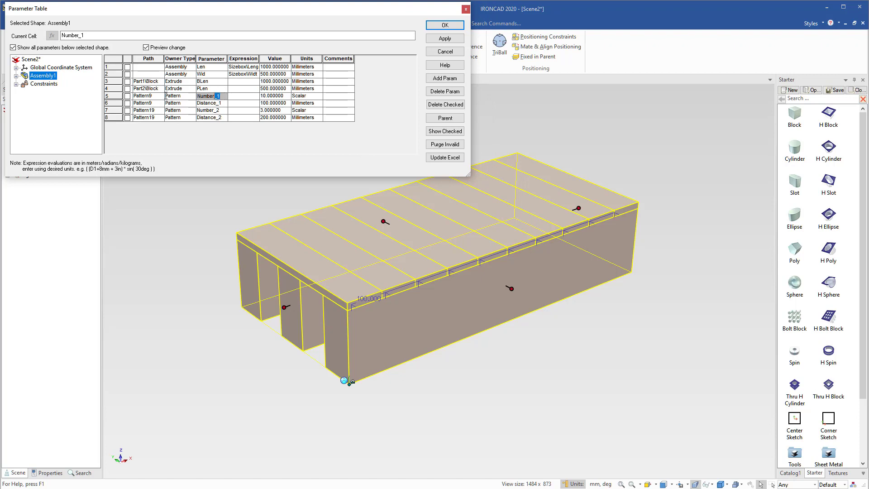
text(PN)
double_click(221, 103)
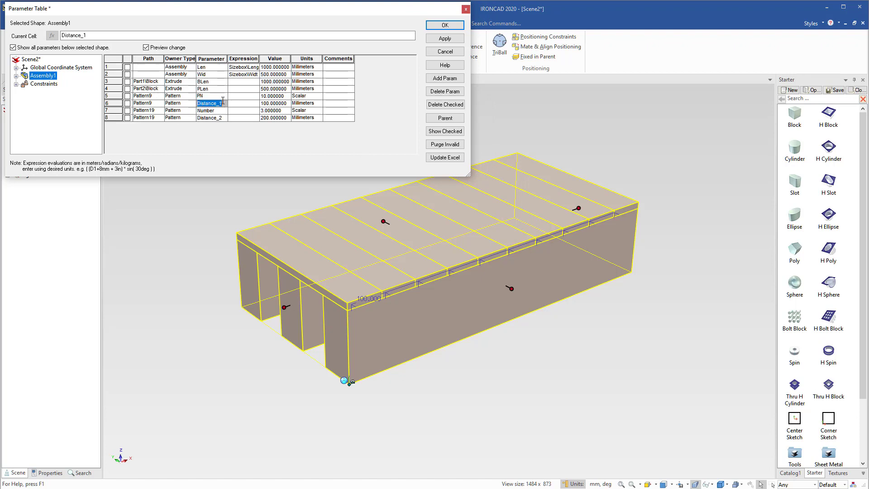
text(PD)
Step: Rename Pattern19's number parameter as BN and its distance parameter as BD
double_click(218, 111)
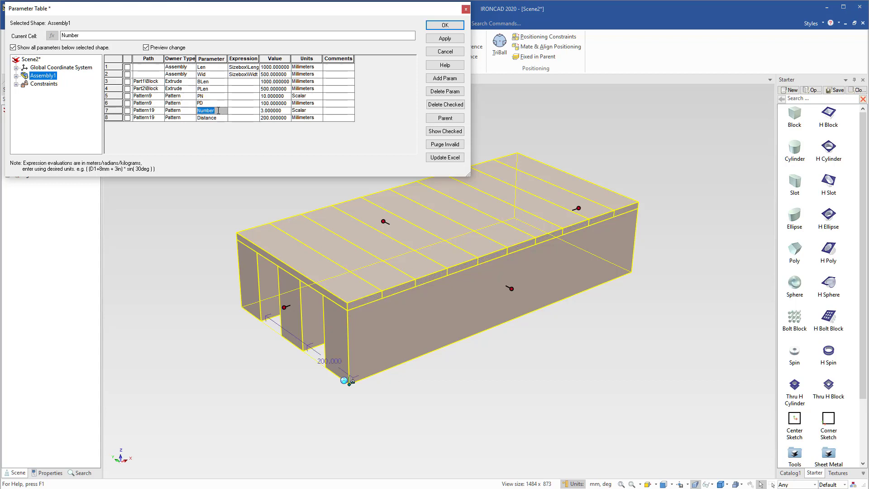
text(BN)
double_click(217, 118)
text(BD)
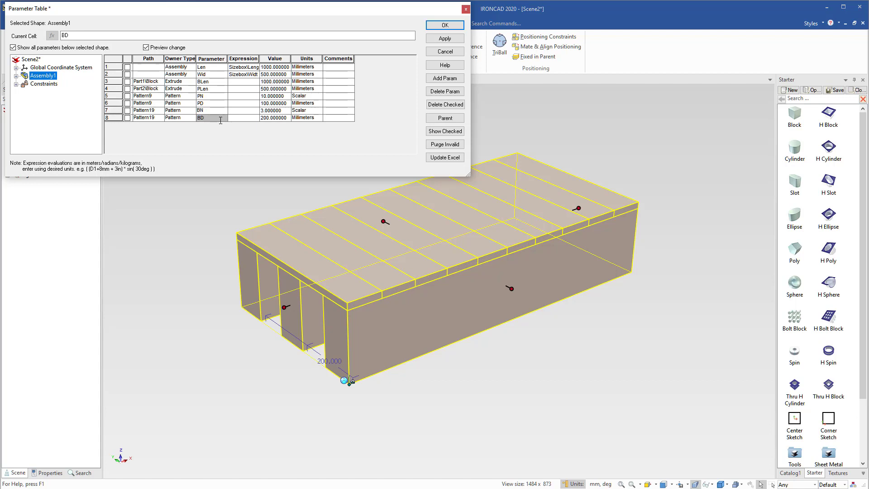
Step: Widen the expression column and set the expressions of BLen to Len and PLen to Wid
click(256, 112)
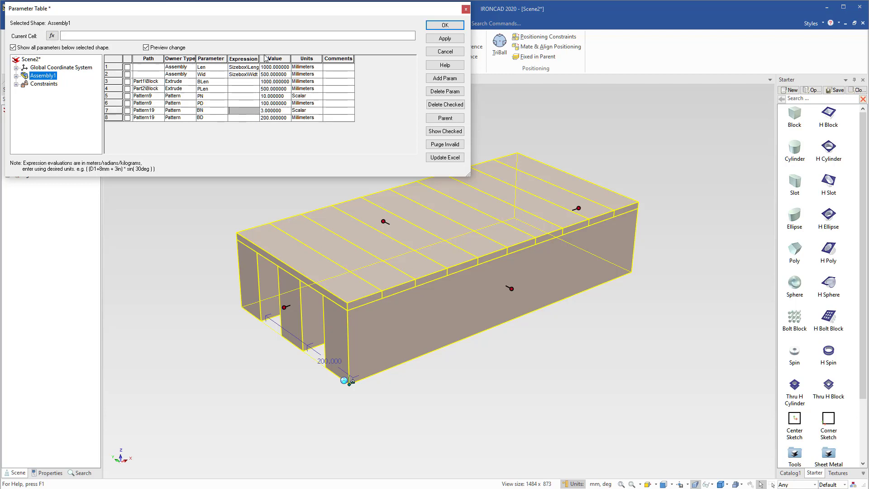
drag(259, 59, 280, 59)
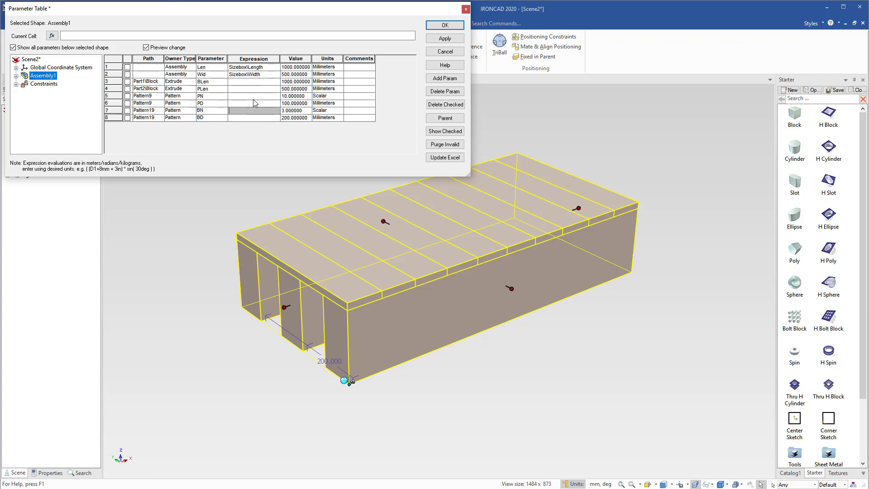
click(241, 82)
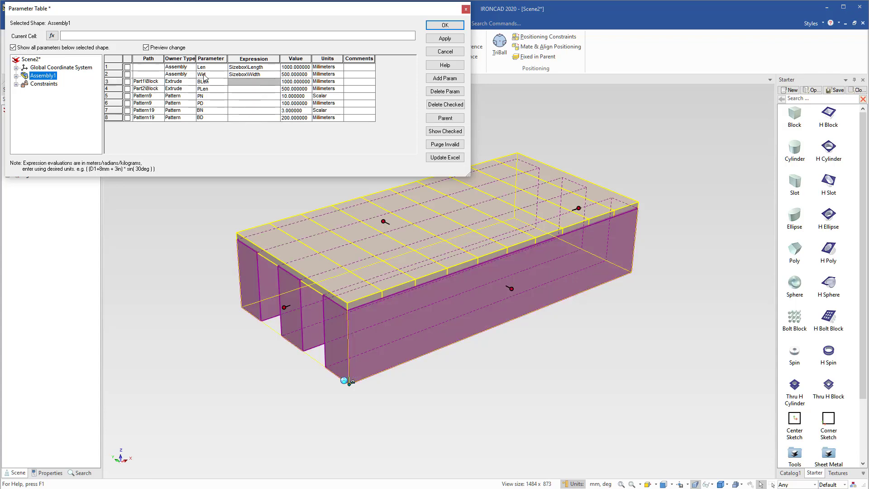
text(Len)
key(Return)
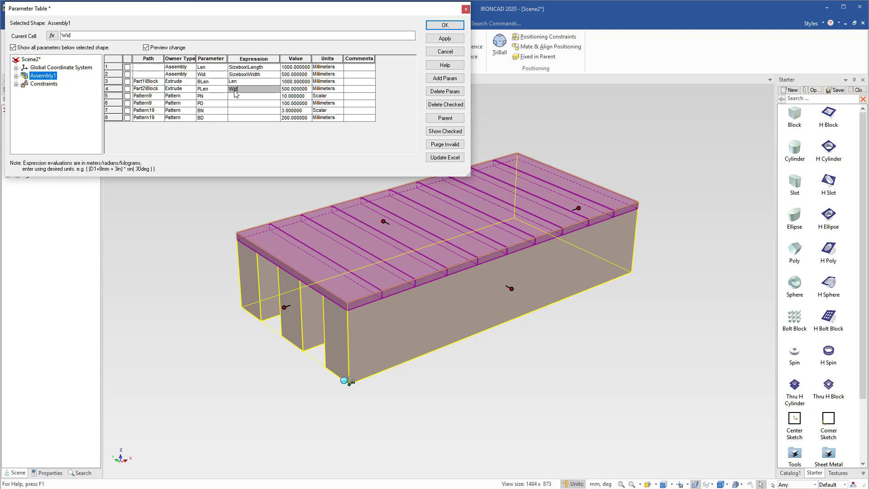
Step: Set the expression of the plank pattern's number parameter PN to Len/100mm
click(249, 98)
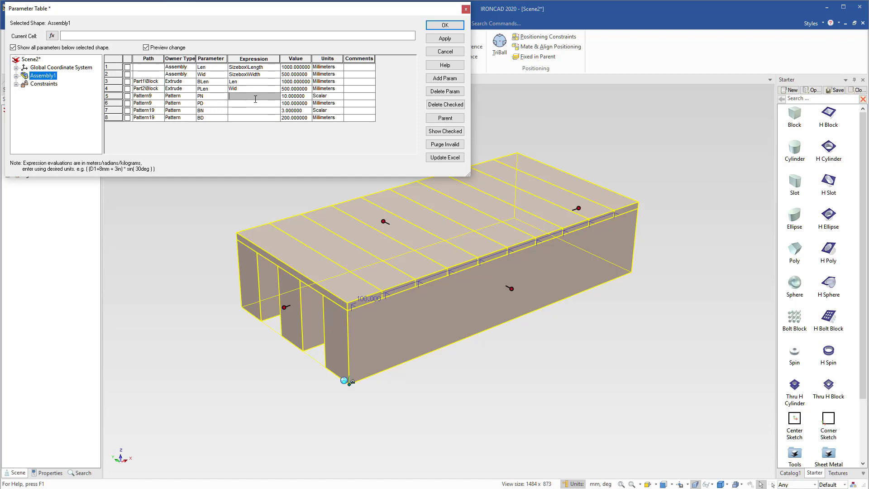
text(Len/100mm)
click(244, 109)
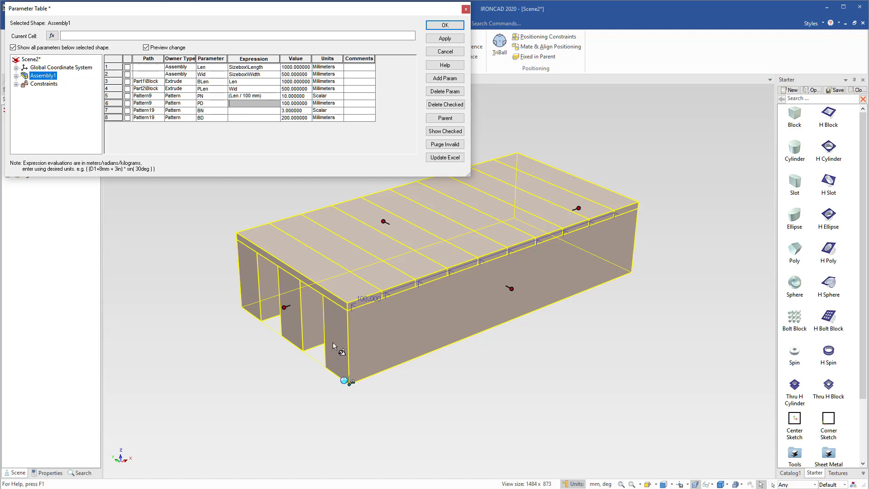
Step: Set the block pattern's distance BD to (Wid - 100 mm) divided by the number of gaps between BN blocks, and accept the parameter table
click(271, 119)
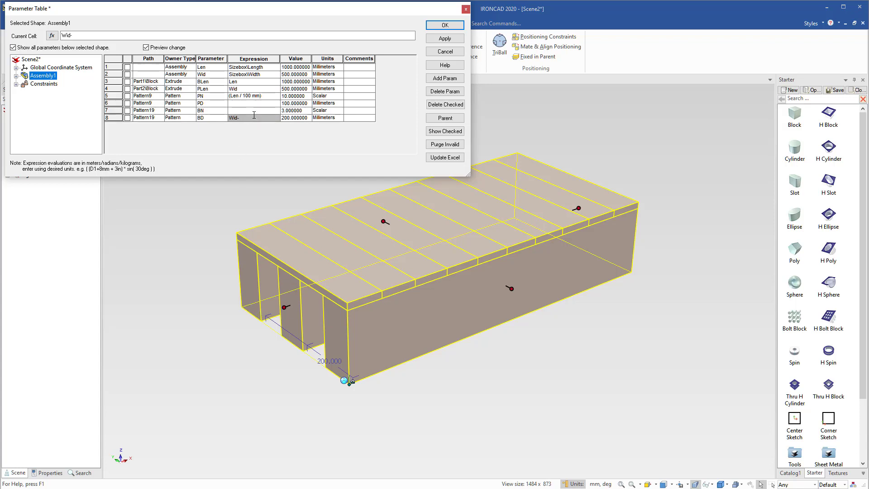
text(100mm)
text(()
text(BN)
text(()
key(Return)
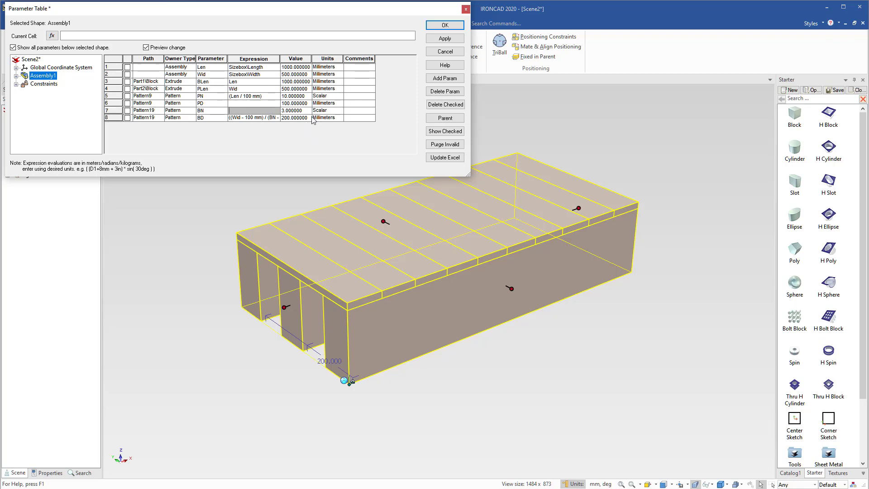
click(445, 25)
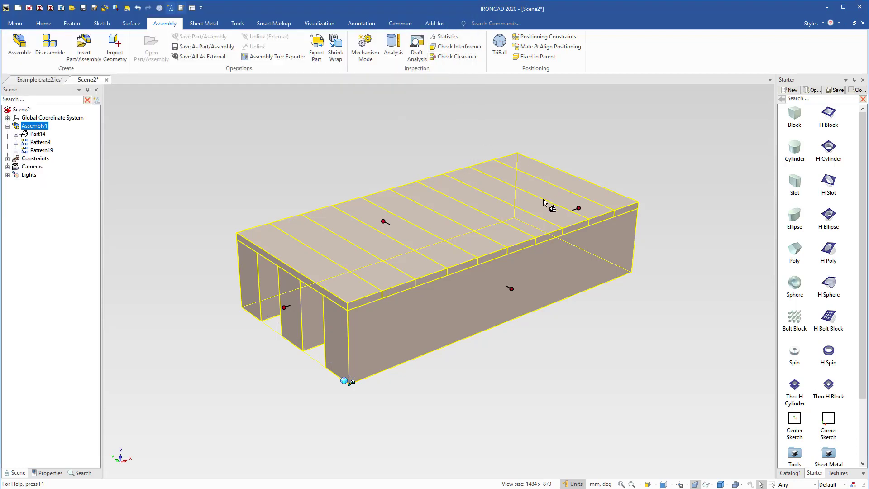
Step: Set the linear snap increment of the assembly's length sizebox handle to 100
right_click(579, 209)
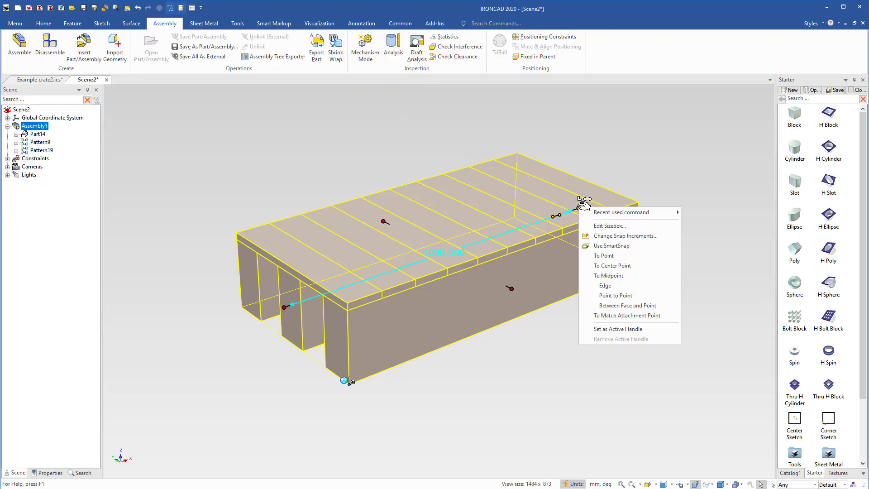
click(615, 235)
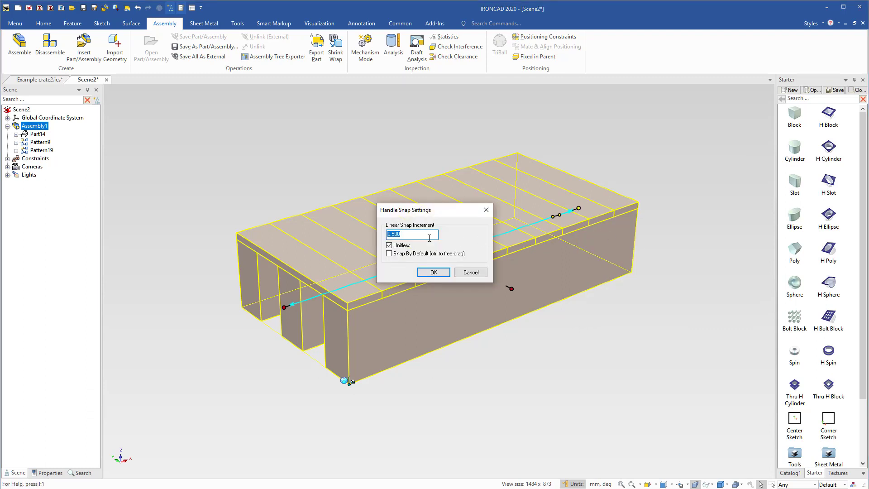
text(100)
click(438, 272)
click(435, 271)
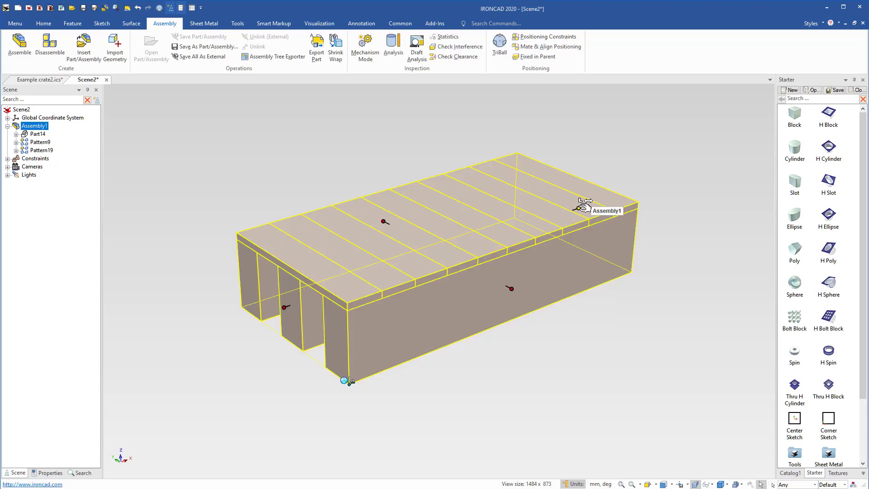
Step: Stretch the assembly's sizebox to a length of 1600 mm and a width of 800 mm
click(584, 207)
drag(584, 208, 720, 171)
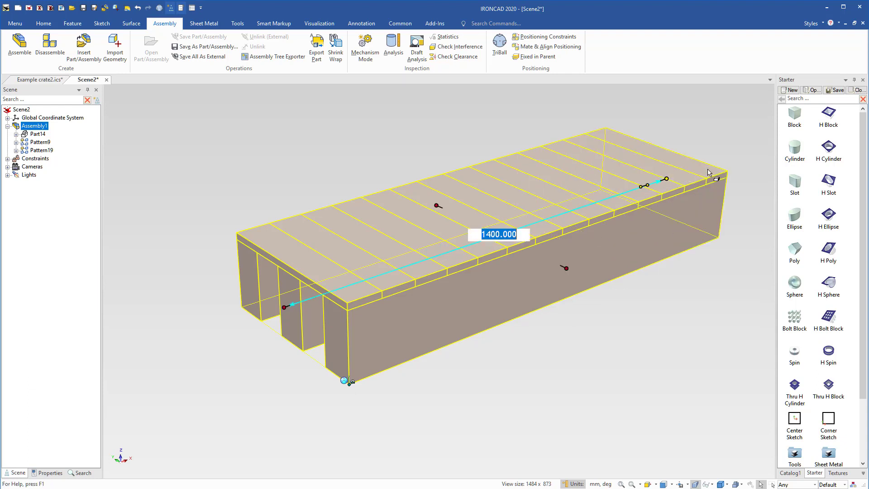
drag(437, 206, 365, 162)
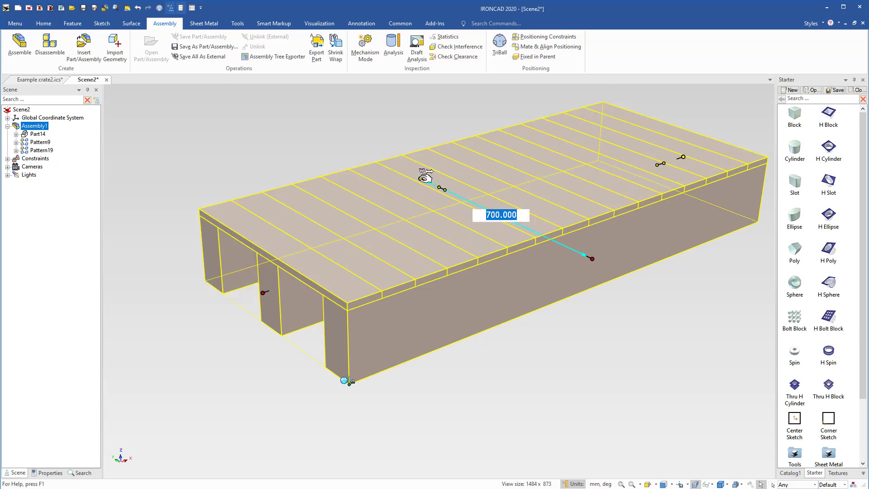
click(424, 178)
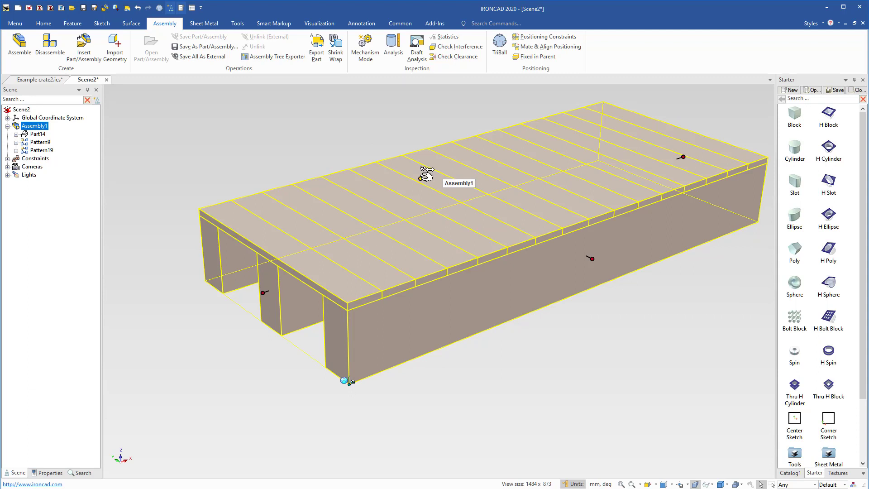
drag(425, 176, 402, 170)
click(429, 189)
click(379, 161)
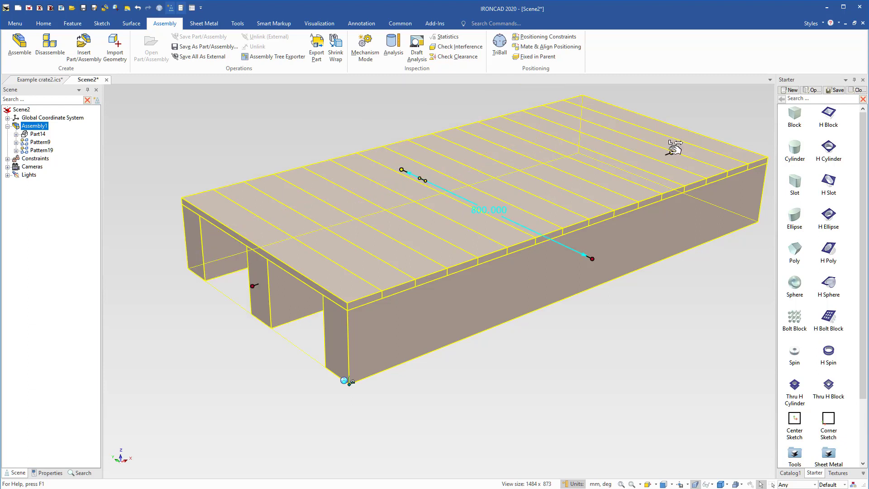
Step: Shorten the assembly's sizebox length to 1100 mm and deselect the assembly
click(676, 151)
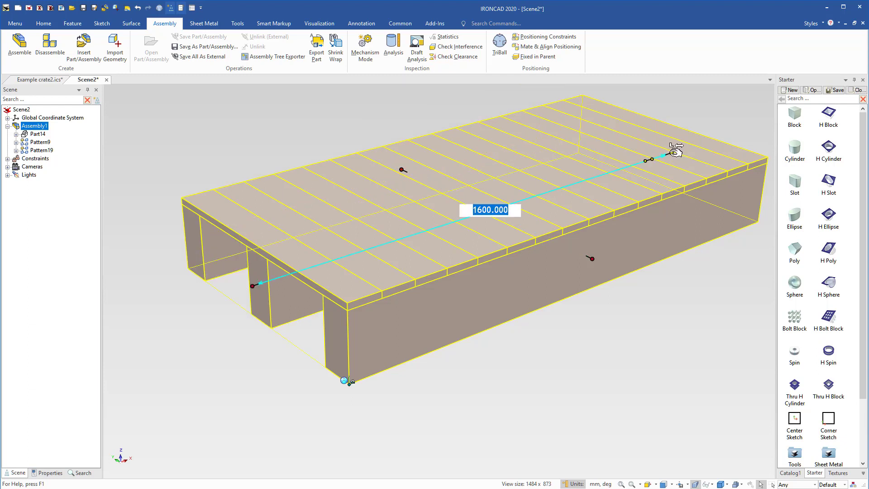
text(1300)
key(Return)
drag(589, 185, 566, 189)
drag(548, 196, 549, 196)
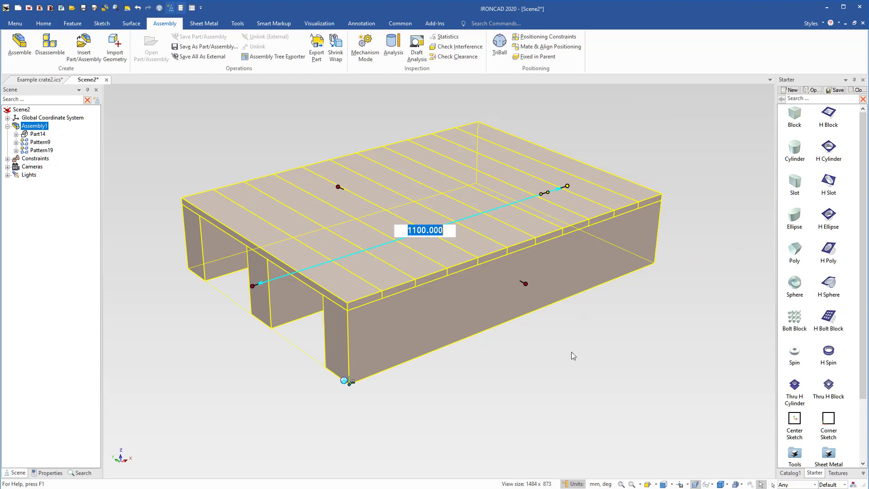
click(572, 353)
Step: Add an attachment point to the assembly at the outer upper corner of the first plank, above the end of the outer block
middle_drag(384, 239, 418, 258)
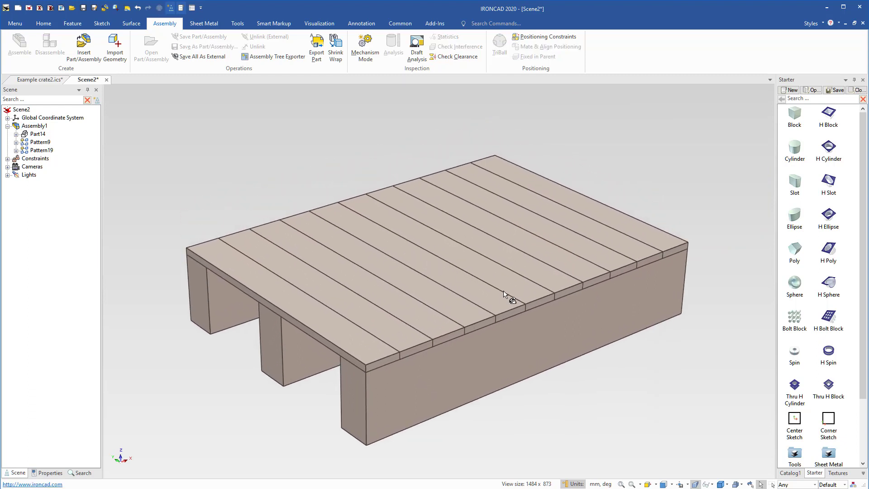
scroll(504, 291, down, 2)
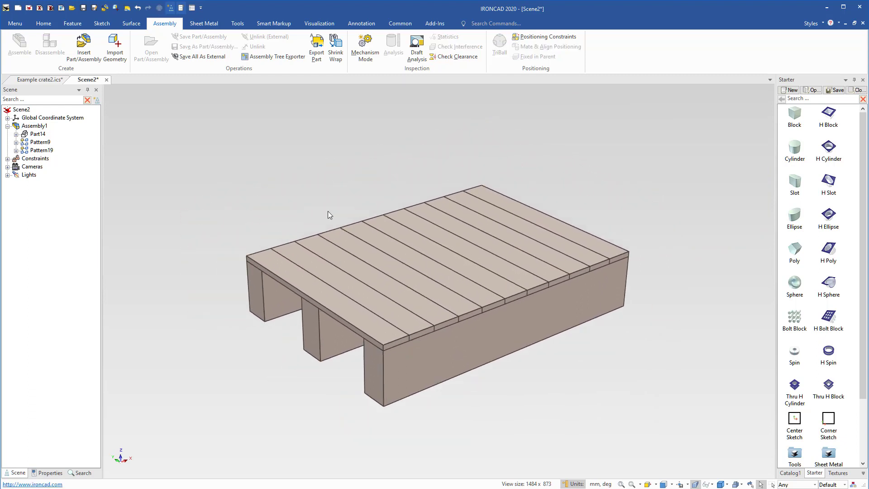
click(238, 23)
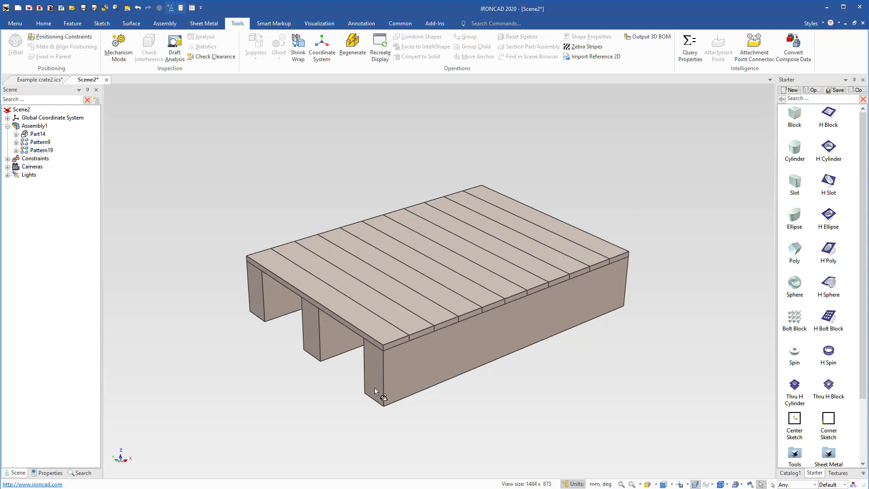
scroll(384, 343, up, 3)
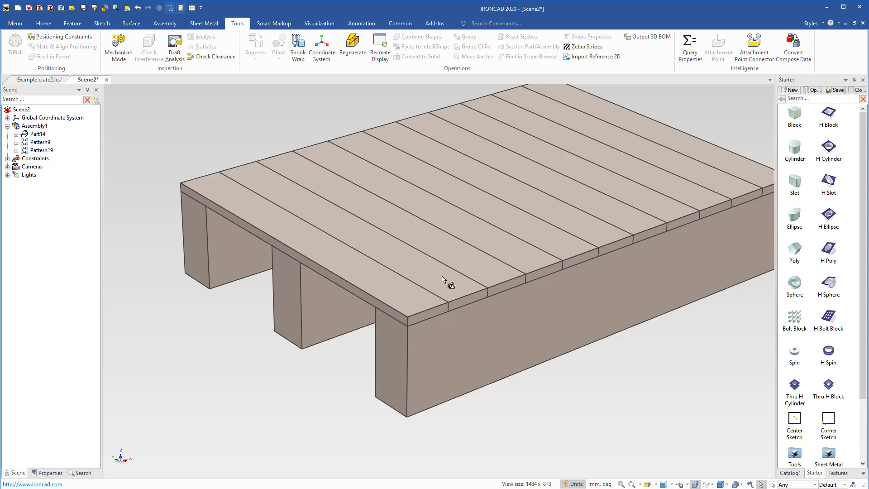
middle_drag(448, 283, 412, 309)
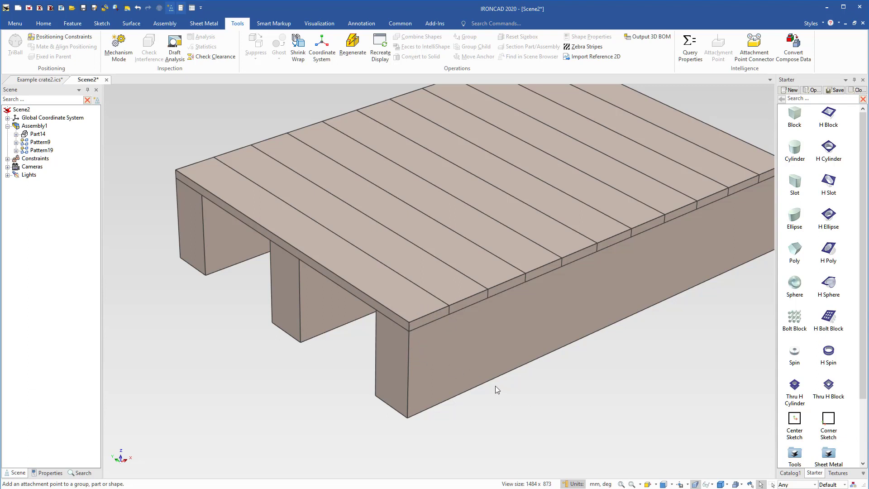
middle_drag(426, 252, 417, 341)
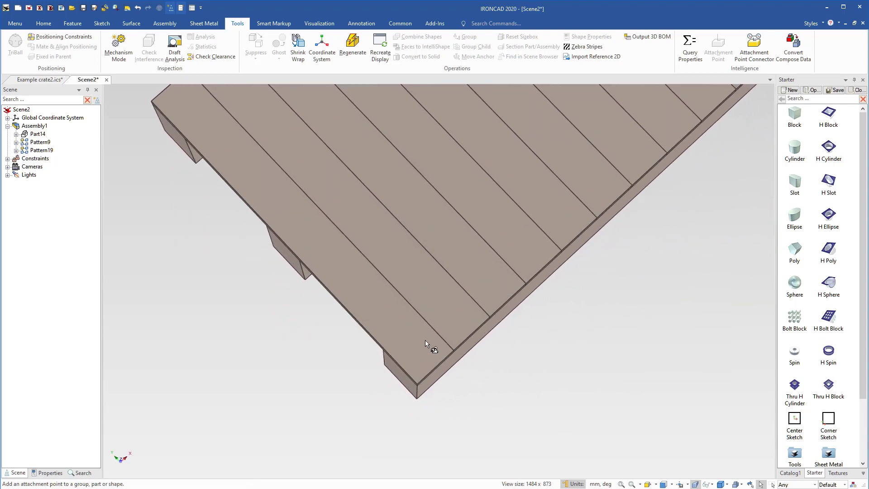
click(430, 349)
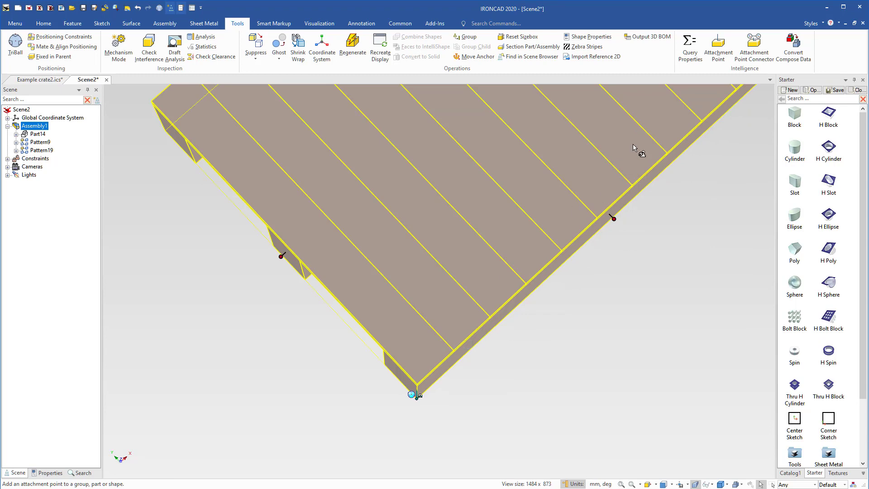
click(718, 45)
click(416, 383)
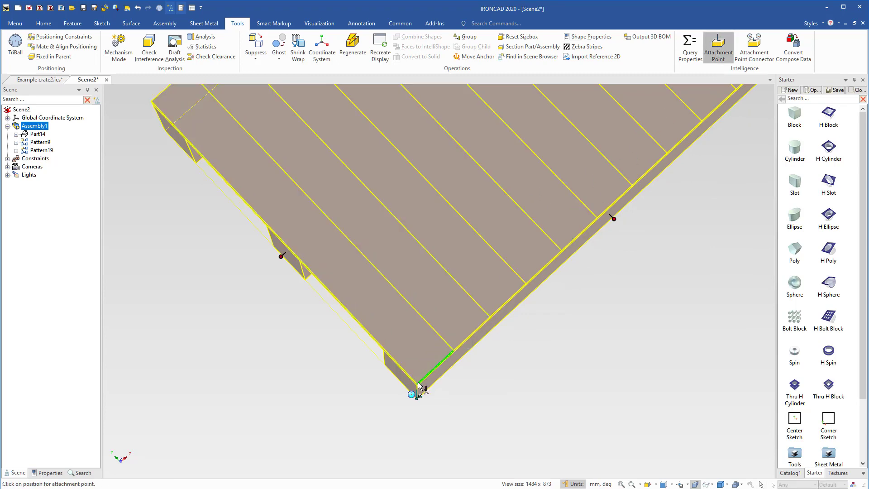
middle_drag(423, 418, 417, 248)
scroll(371, 215, up, 1)
scroll(372, 215, up, 2)
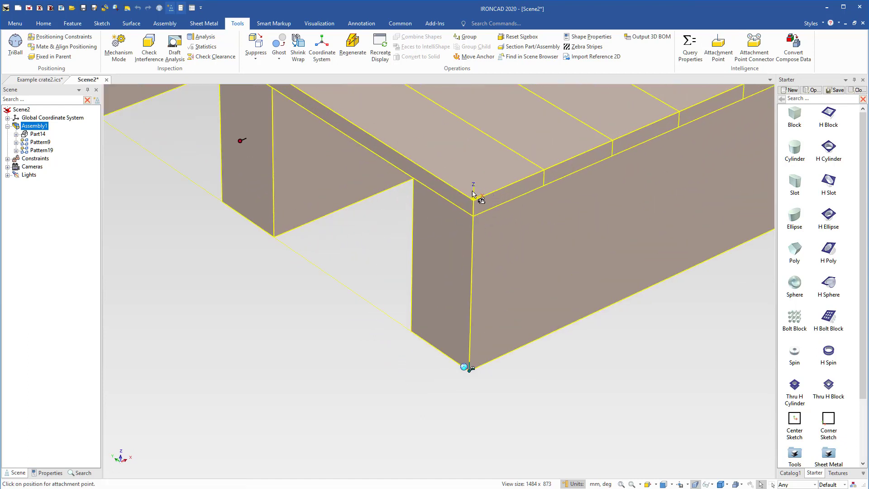
scroll(531, 363, down, 2)
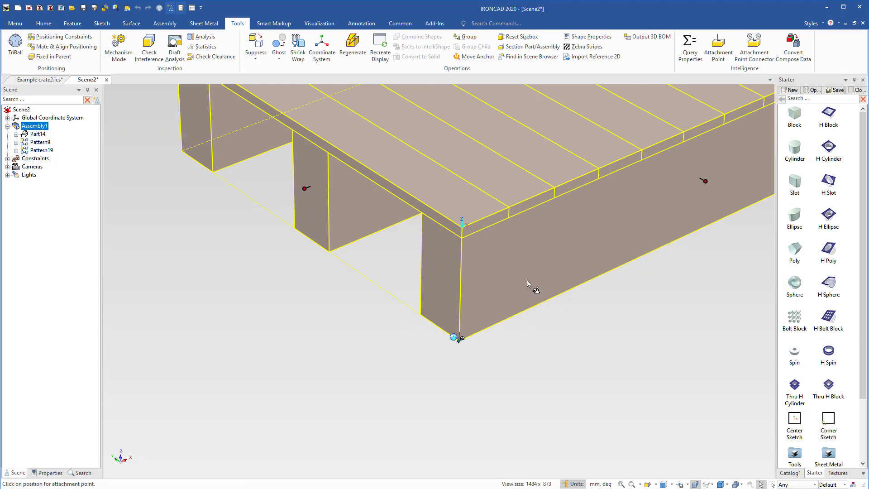
shift+middle_drag(527, 282, 481, 364)
click(572, 422)
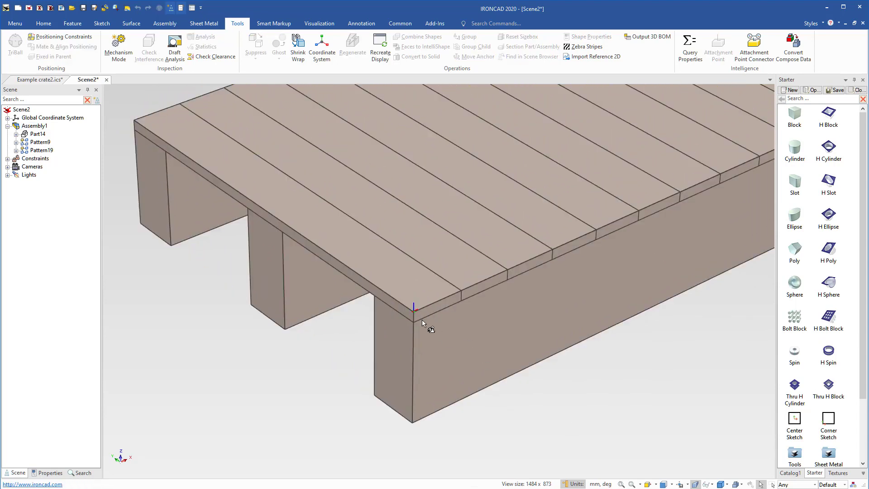
Step: Give the assembly's plank-corner attachment point the user name Side and the type Neutral(_N)
click(411, 328)
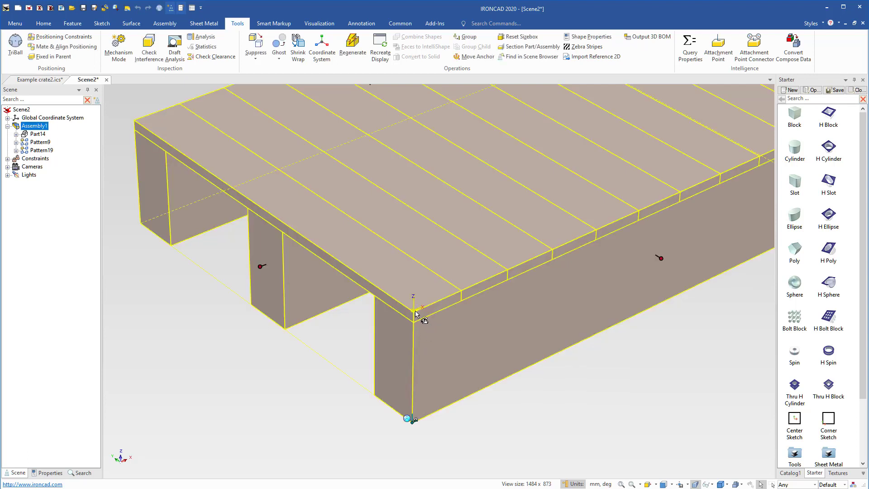
right_click(415, 311)
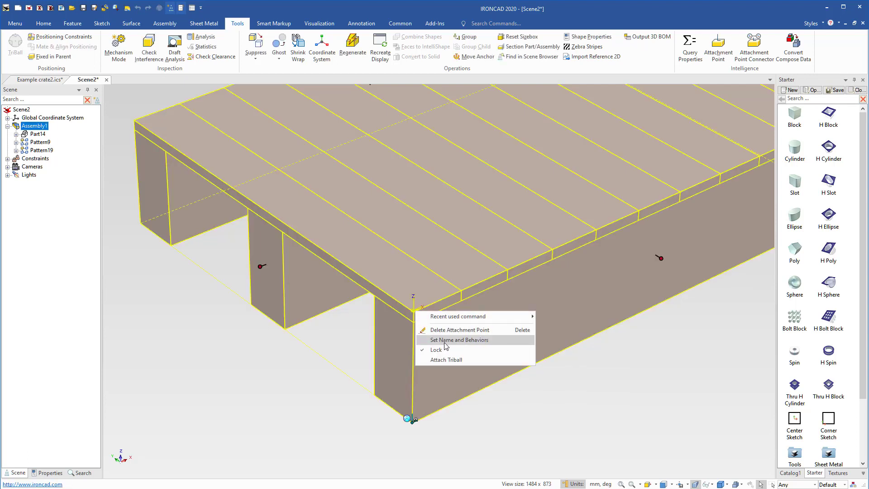
click(445, 341)
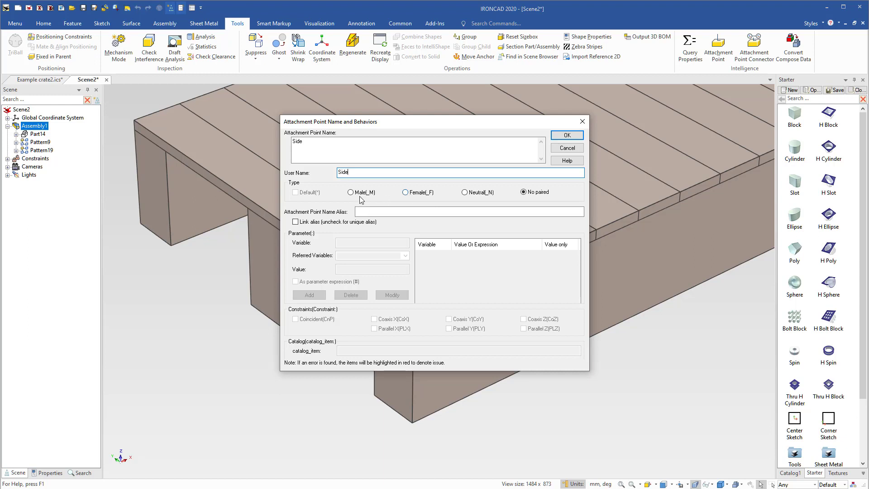
click(466, 194)
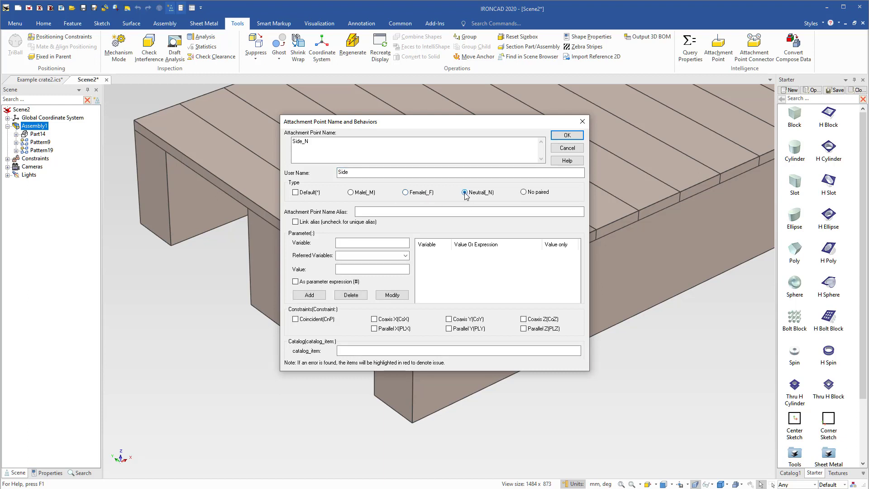
drag(409, 124, 621, 137)
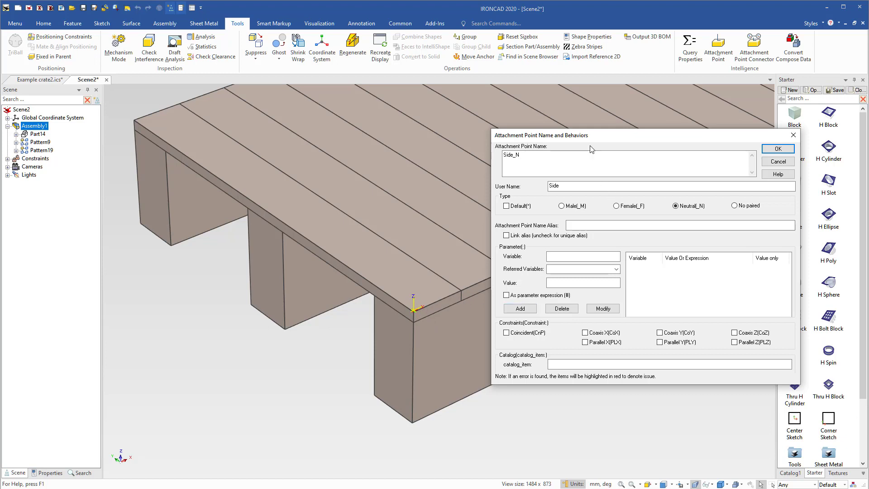
drag(596, 134, 437, 119)
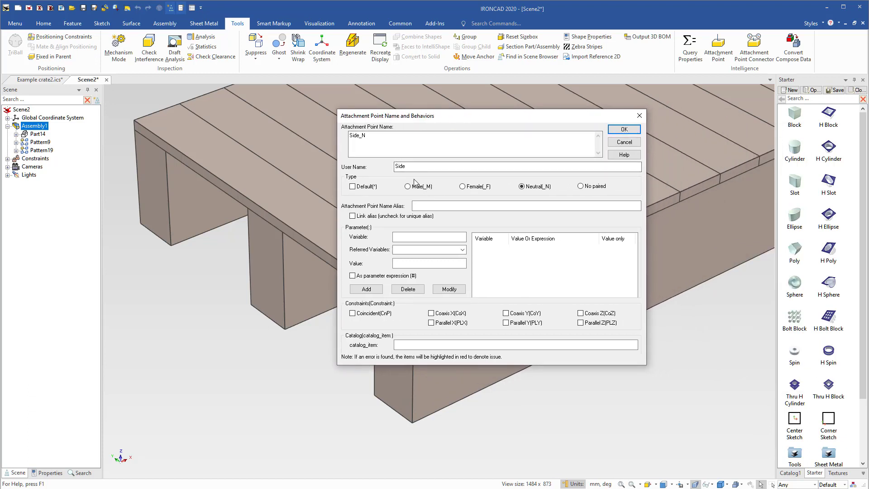
Step: Add the variable SideLen to the Side attachment point with Len as a parameter expression, and enable its Coincident constraint
click(407, 236)
text(SideLen)
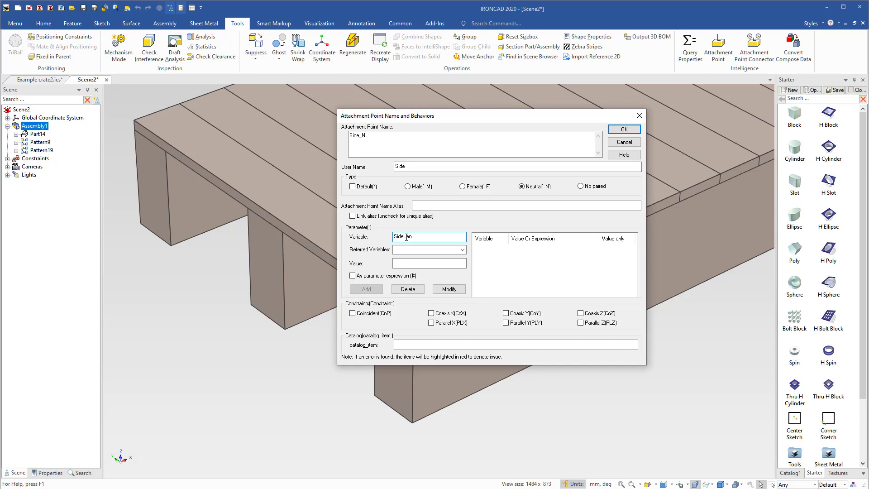
click(462, 250)
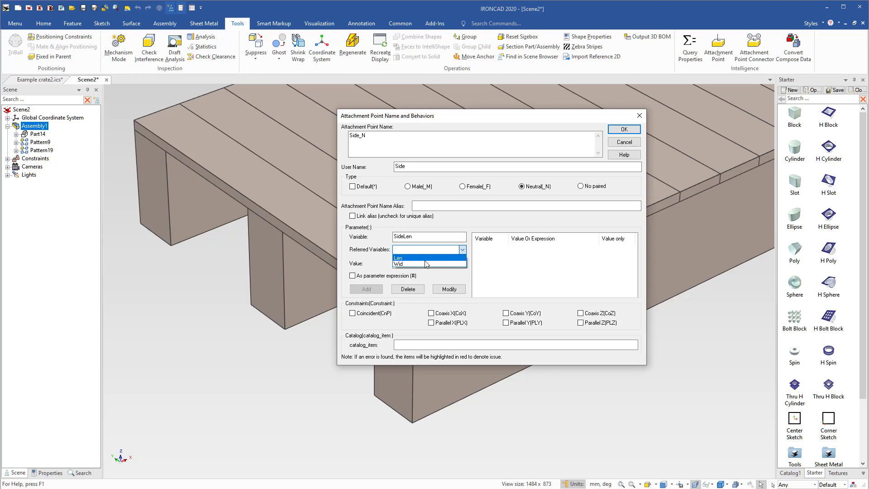
click(414, 258)
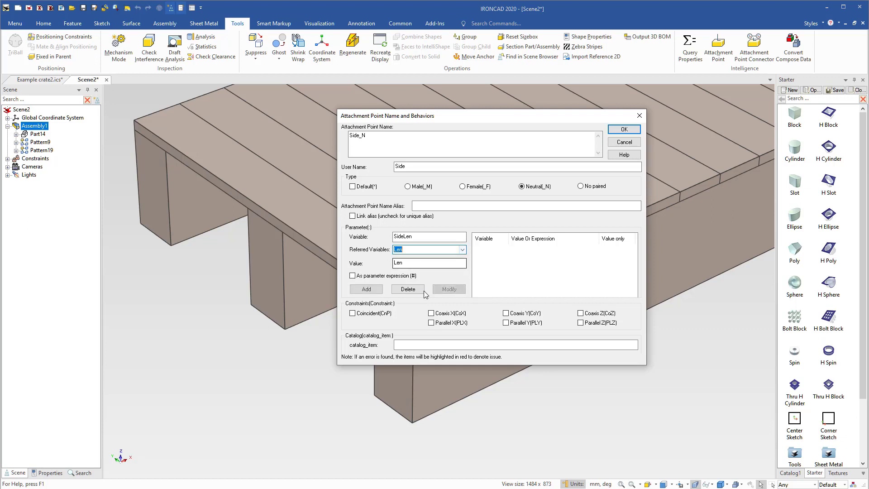
click(352, 276)
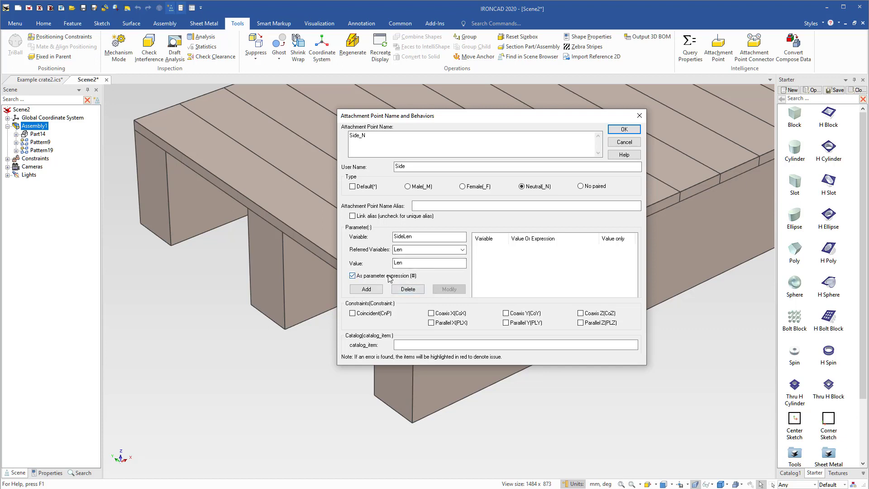
click(366, 289)
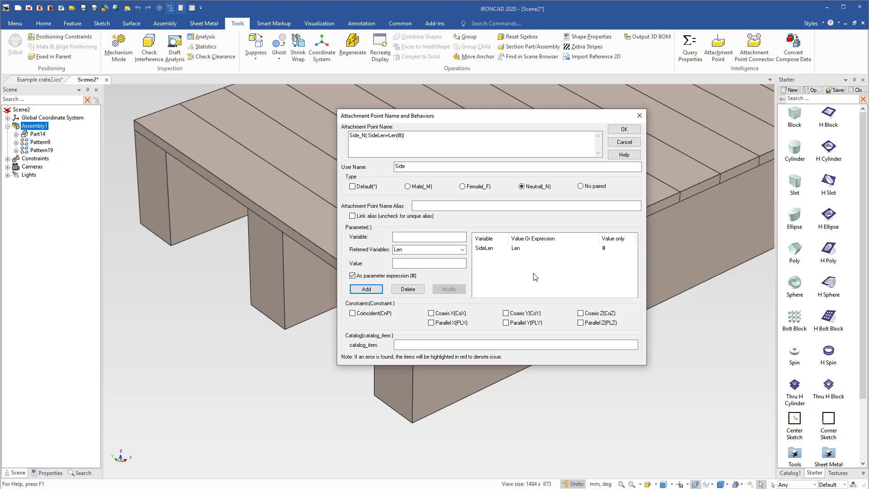
click(353, 313)
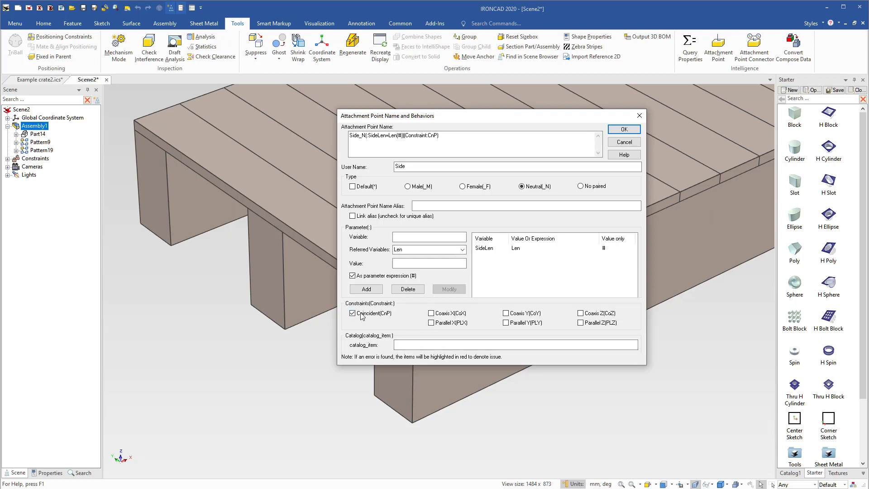
Step: Confirm the Side attachment point's name and behaviors, and deselect the assembly
click(624, 130)
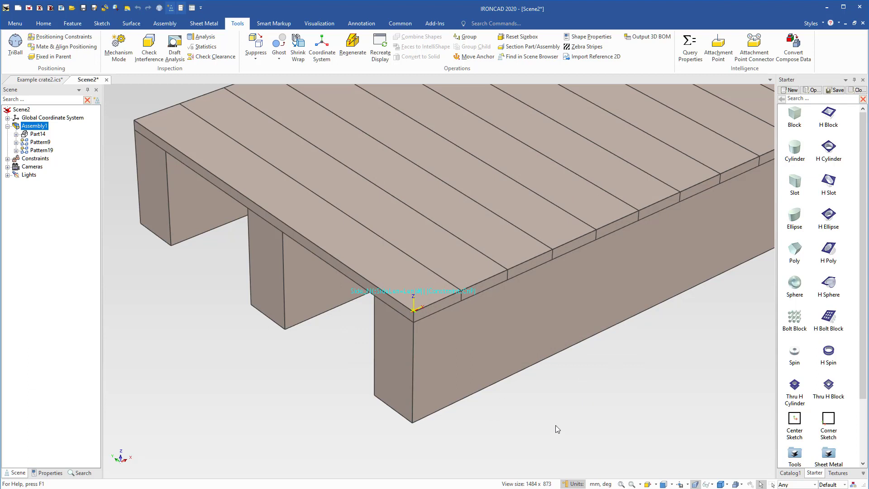
click(566, 390)
scroll(543, 222, down, 3)
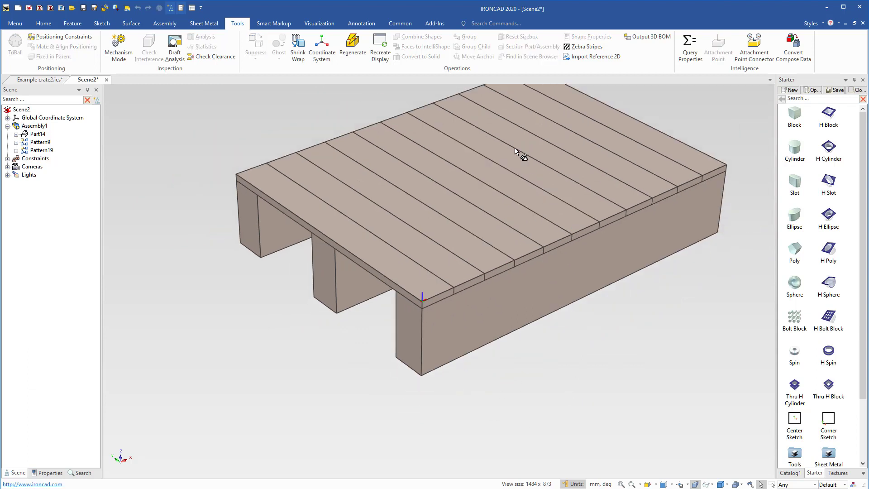
scroll(515, 148, down, 1)
shift+middle_drag(519, 94, 496, 142)
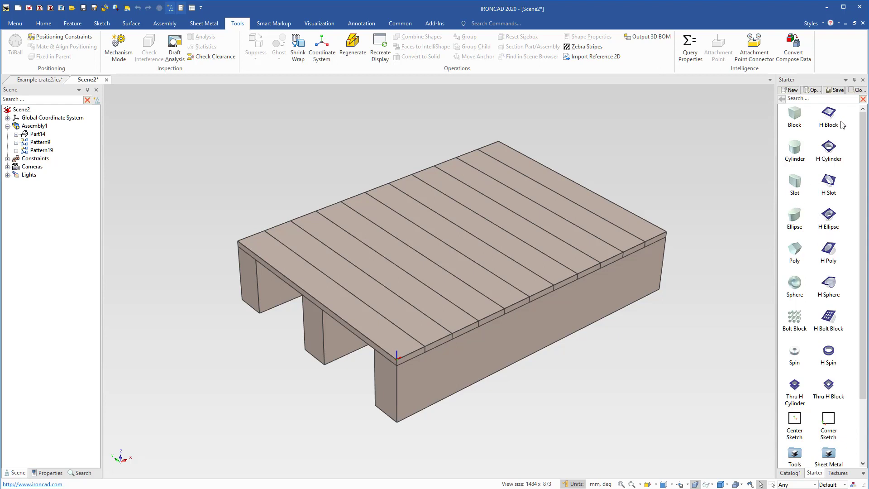
Step: Create a new catalog and store the assembly's Side attachment point in it
click(790, 89)
click(401, 362)
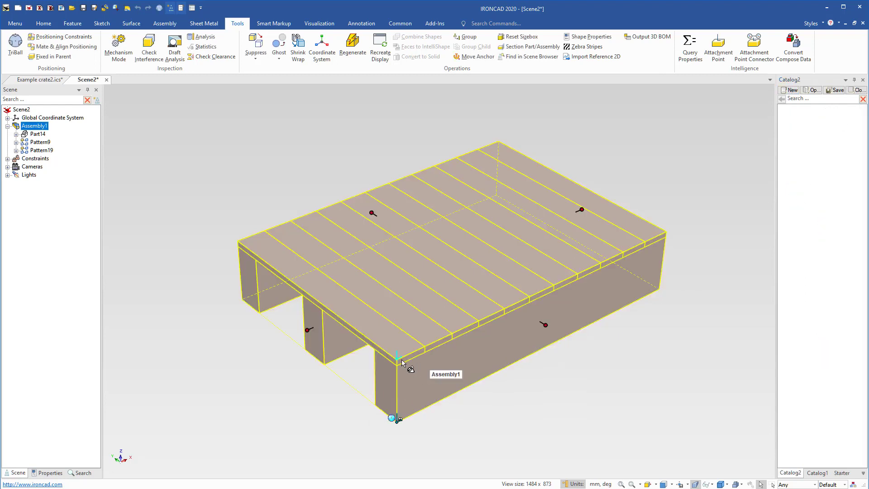
drag(402, 357, 796, 192)
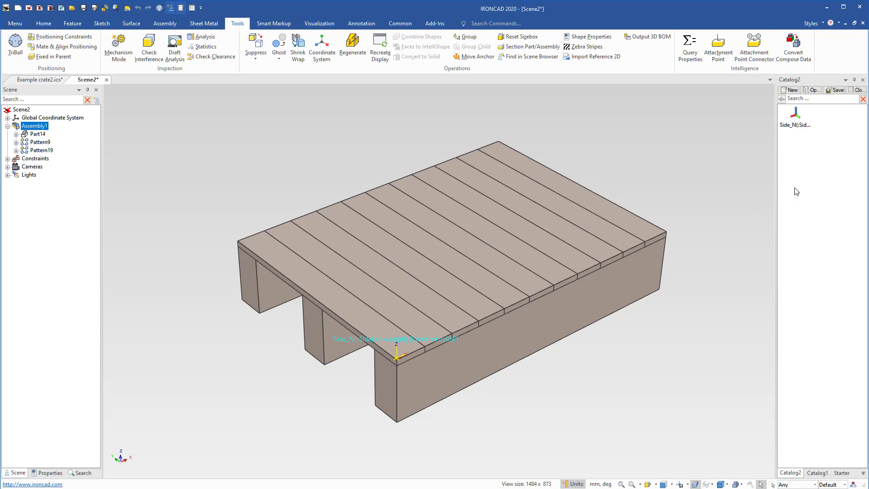
click(635, 352)
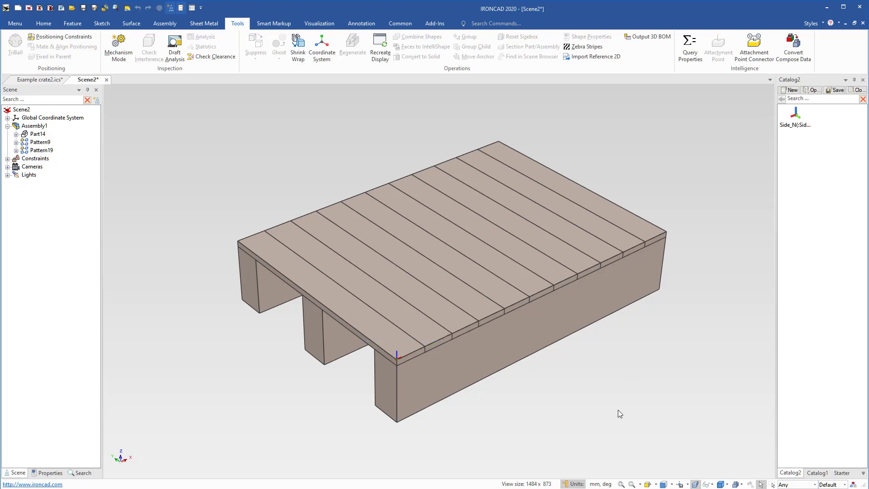
Step: Place the catalog's Side attachment point on the assembly, on the end face of the outer block at the crate's opposite end
middle_drag(622, 414, 500, 365)
click(439, 379)
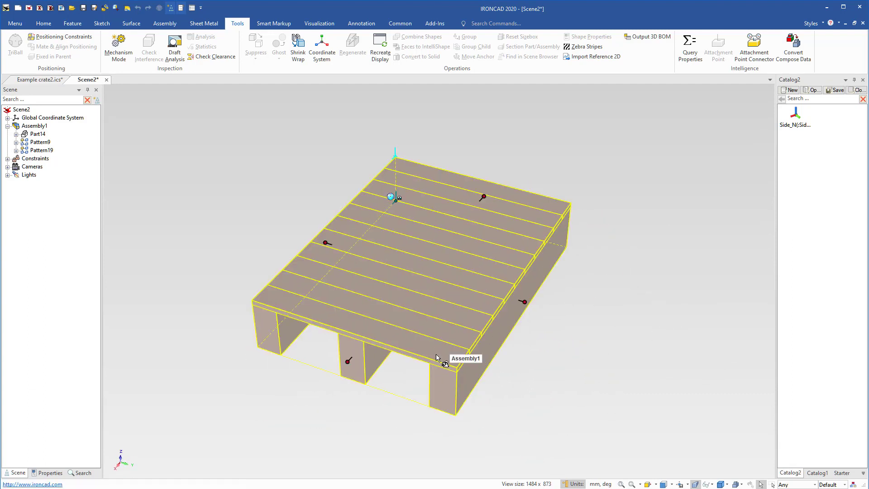
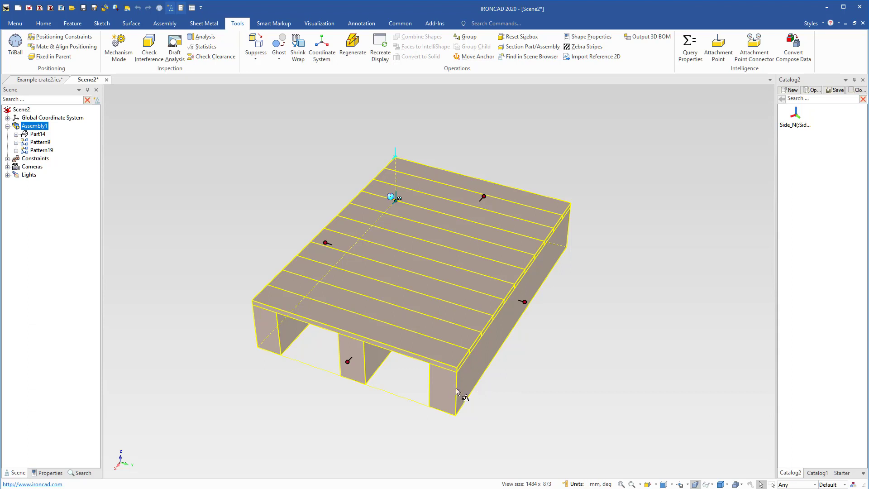
scroll(457, 391, up, 2)
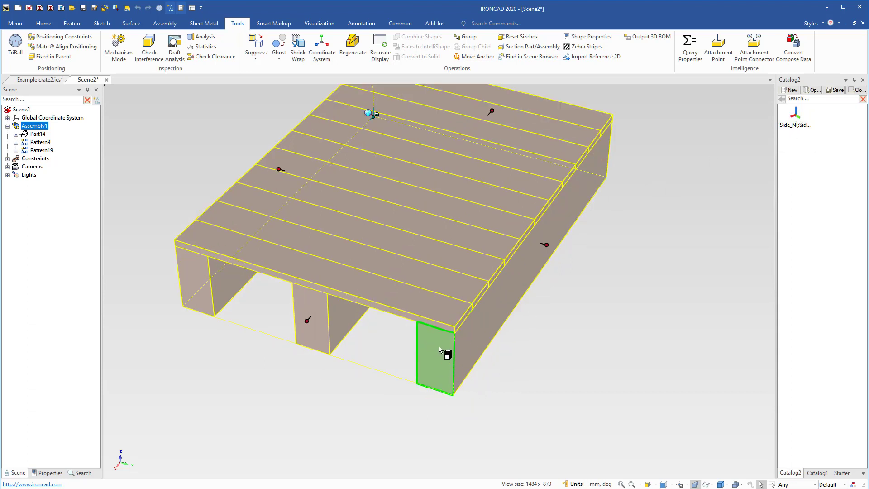
drag(439, 349, 439, 350)
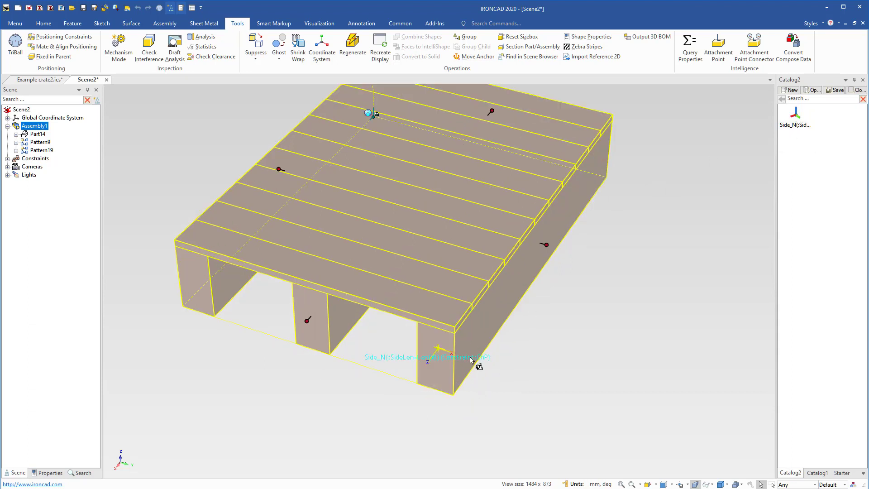
click(439, 350)
click(440, 359)
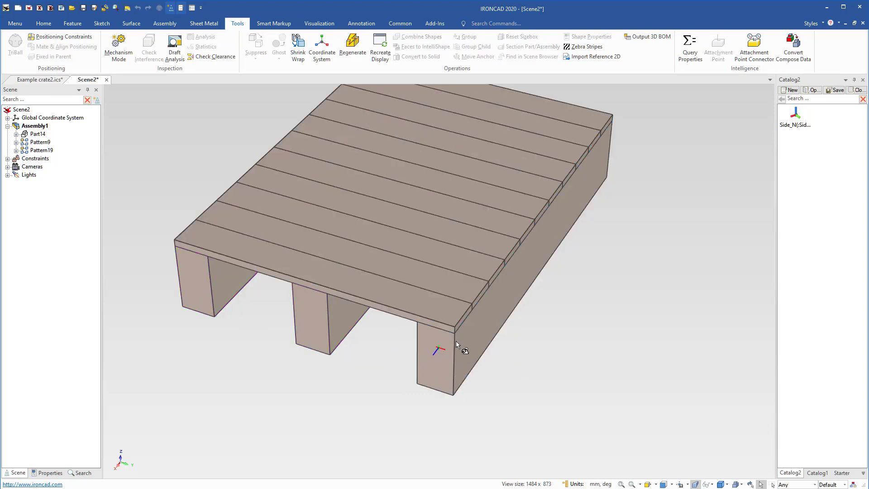
Step: Use the TriBall to move the copied Side attachment point to the last plank's outer upper corner and rotate it 90° about the plank's length
click(448, 347)
click(448, 347)
click(510, 372)
click(443, 349)
click(442, 347)
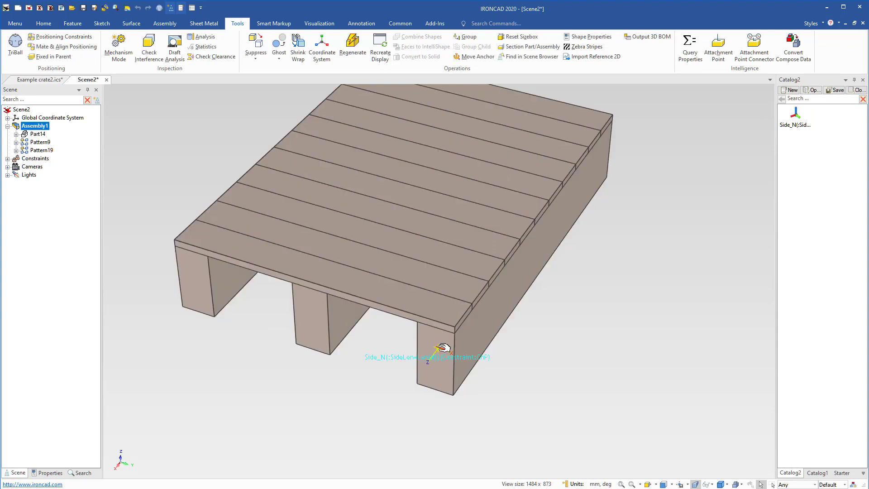
key(F10)
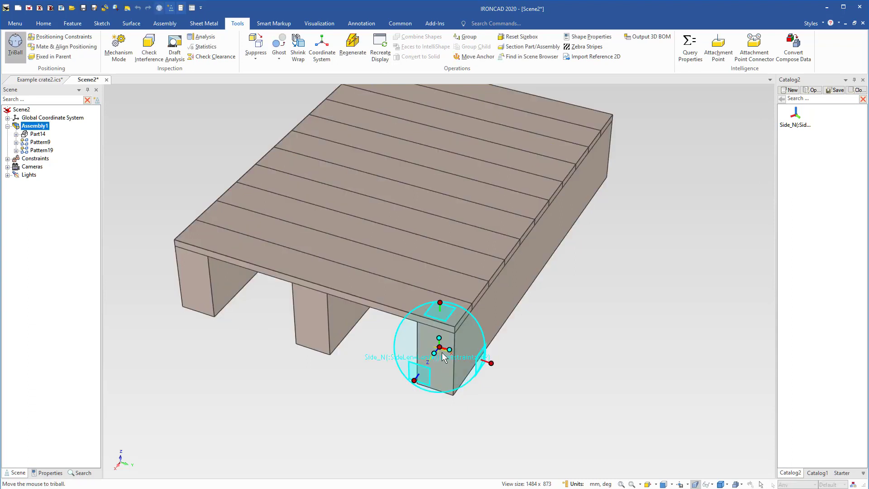
drag(445, 349, 479, 343)
click(507, 343)
text(90)
key(Return)
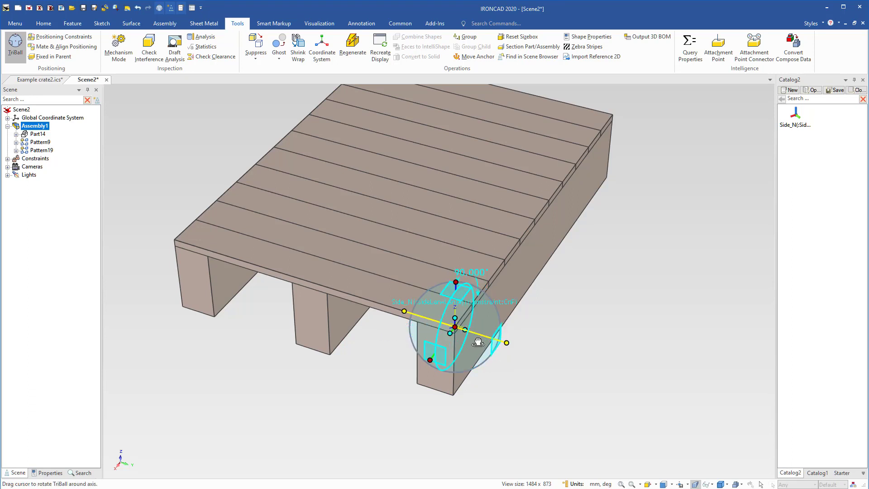
Step: Rotate the Side attachment point at the pallet's front corner 90 degrees about its vertical axis and finish positioning it
click(456, 282)
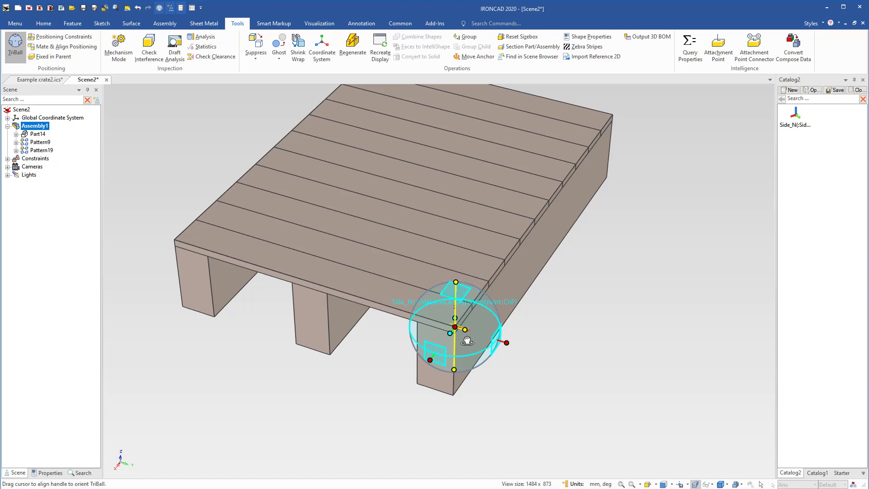
drag(468, 341, 489, 327)
text(90)
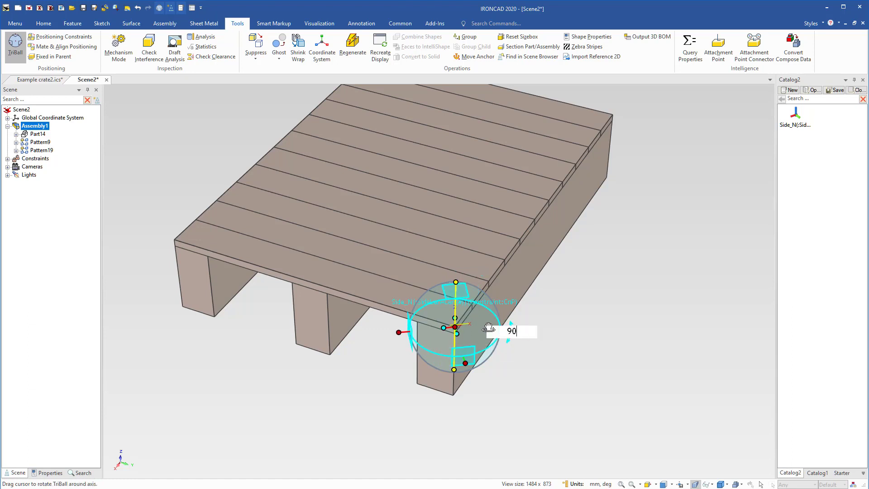
key(Return)
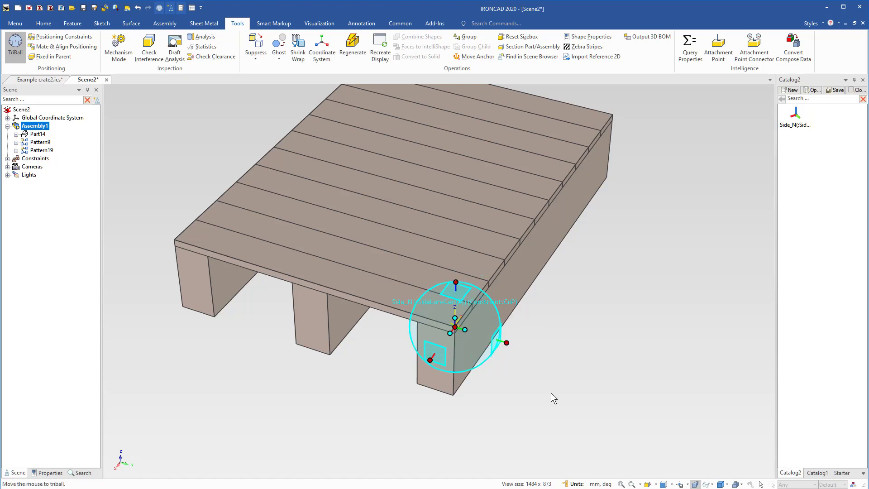
key(space)
click(607, 395)
Step: Add the catalog's Side attachment point to Assembly1 and position it on the top deck corner at the other end of the same end board
scroll(444, 315, down, 1)
scroll(444, 316, down, 1)
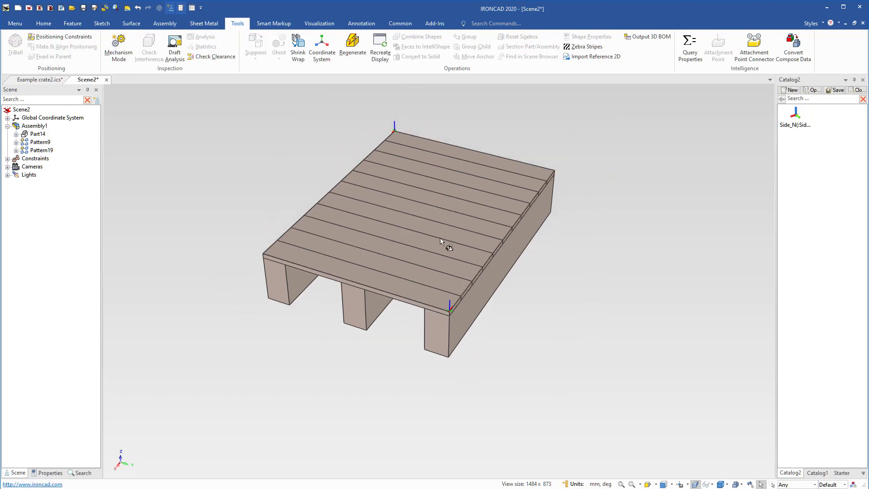
middle_drag(475, 430, 534, 394)
middle_drag(279, 236, 269, 250)
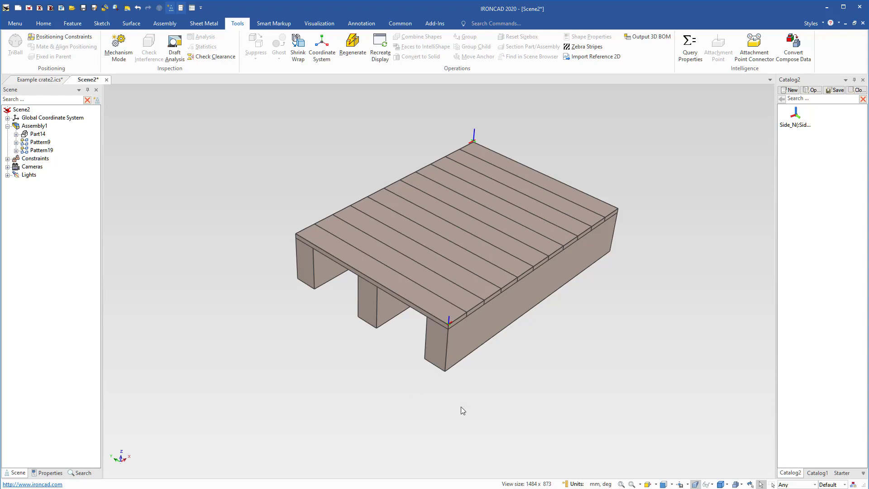
middle_drag(479, 406, 480, 319)
scroll(437, 268, up, 3)
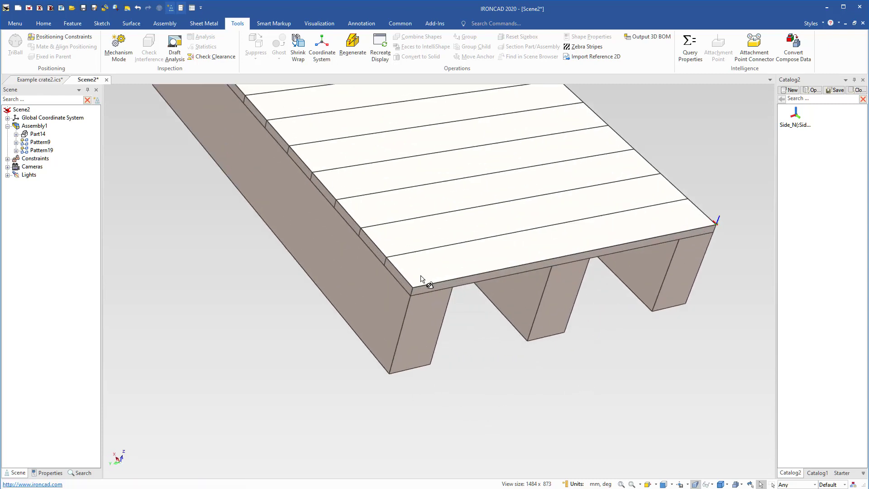
click(420, 278)
middle_drag(683, 430, 543, 320)
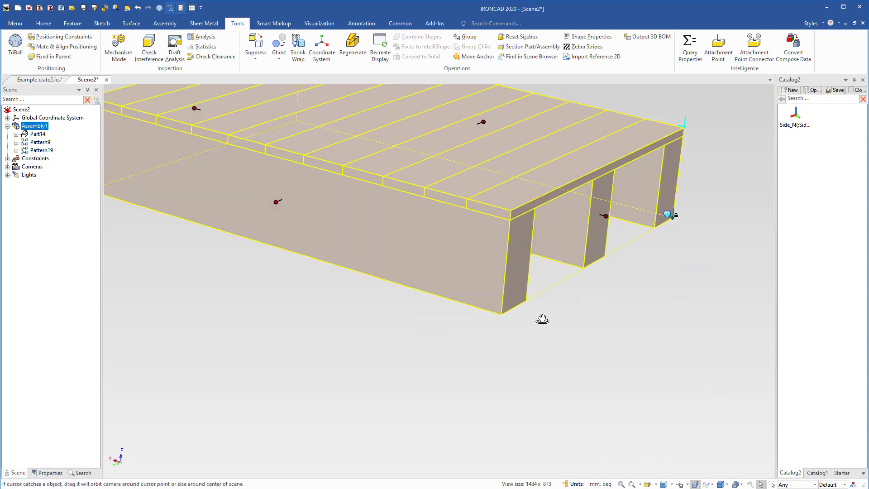
scroll(520, 204, up, 4)
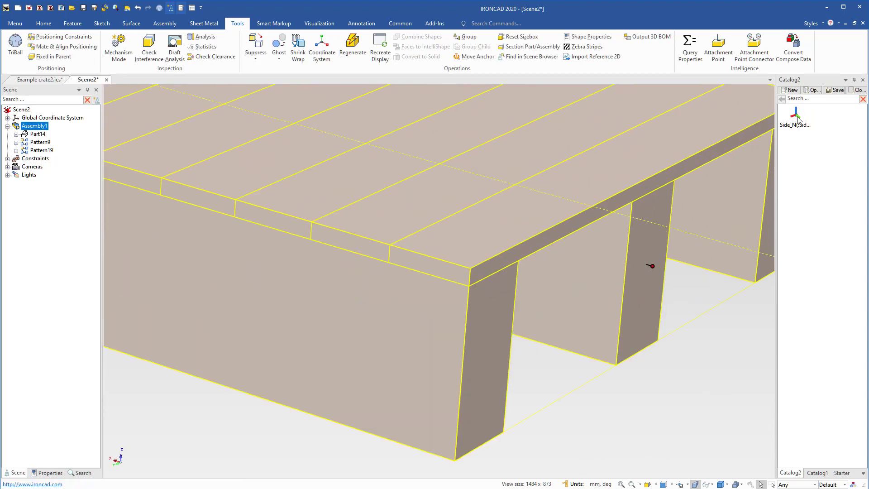
drag(797, 121, 449, 270)
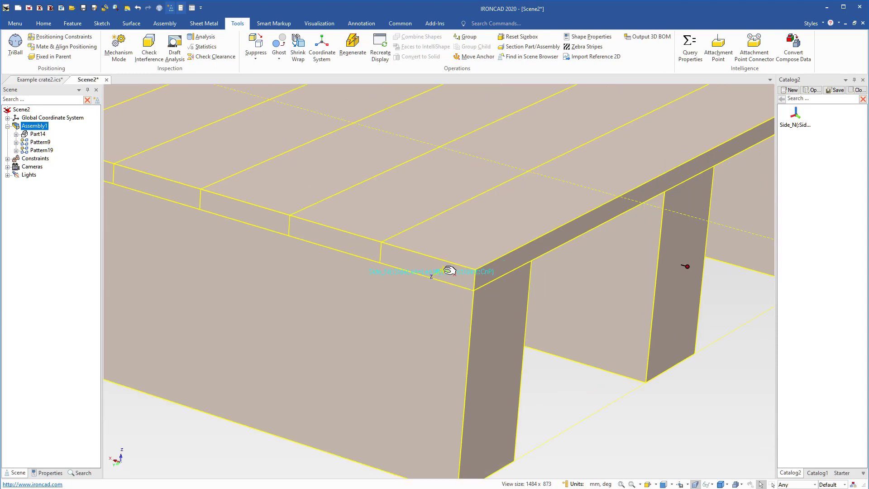
key(F10)
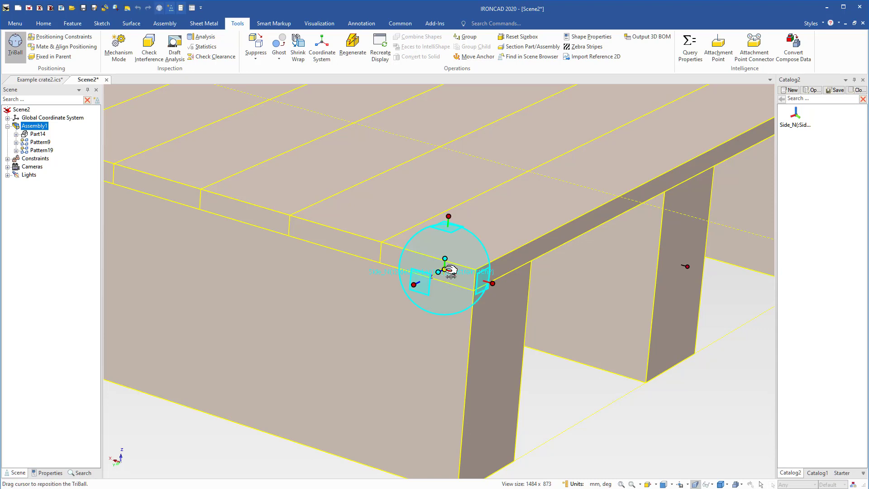
drag(448, 271, 481, 285)
Step: Rotate the new attachment point 90 degrees about its horizontal axis and 90 degrees about its vertical axis
click(521, 283)
text(90)
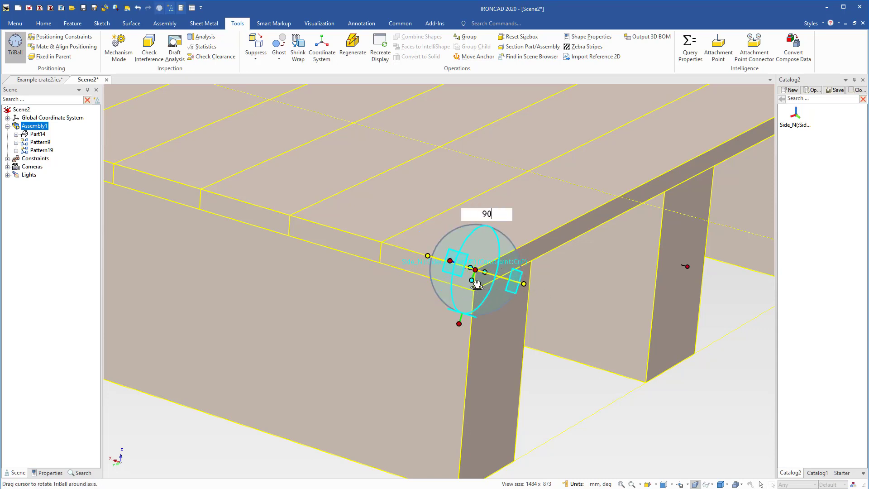
key(Return)
click(479, 217)
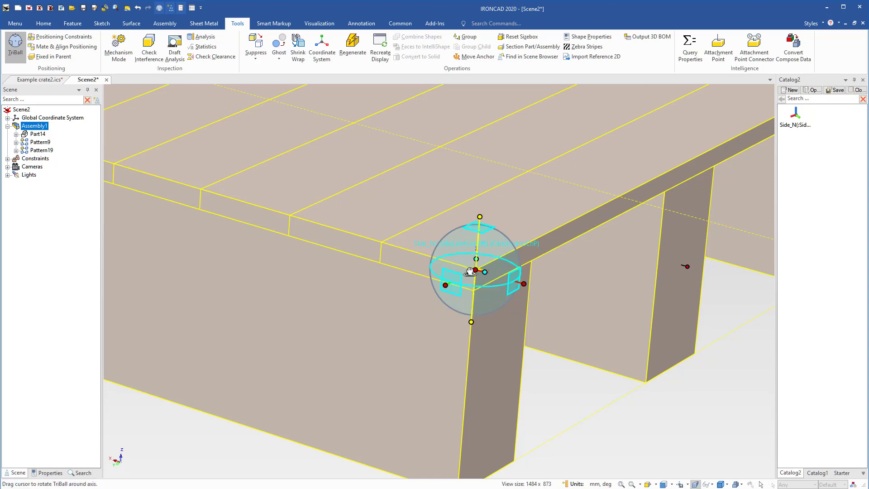
drag(460, 266, 477, 263)
text(90)
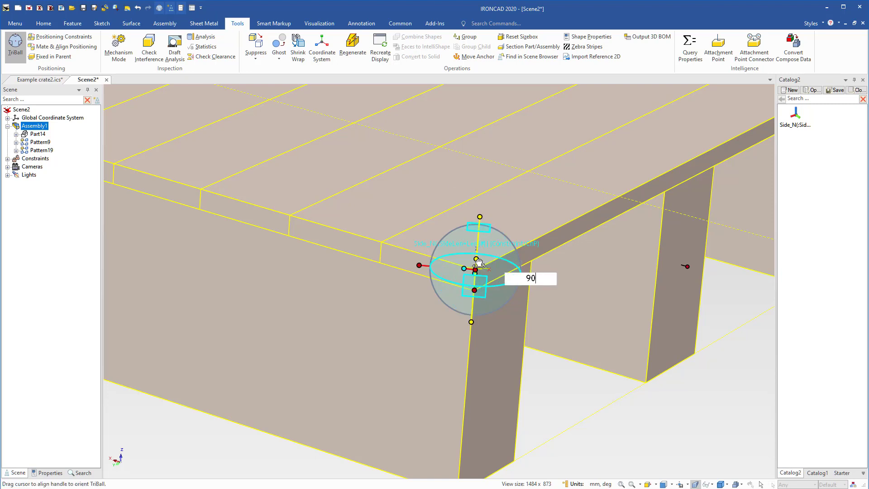
key(Return)
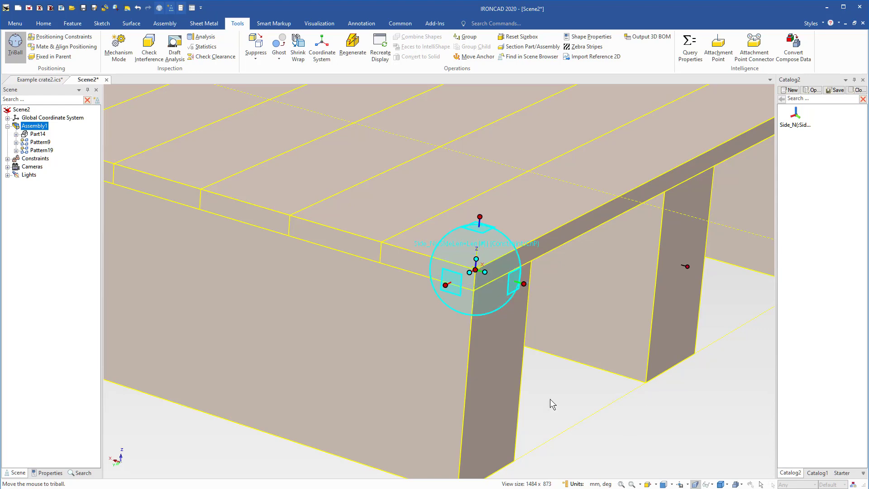
Step: Move the attachment point 20 mm inward from the corner along the end board's top edge
middle_drag(549, 399, 475, 379)
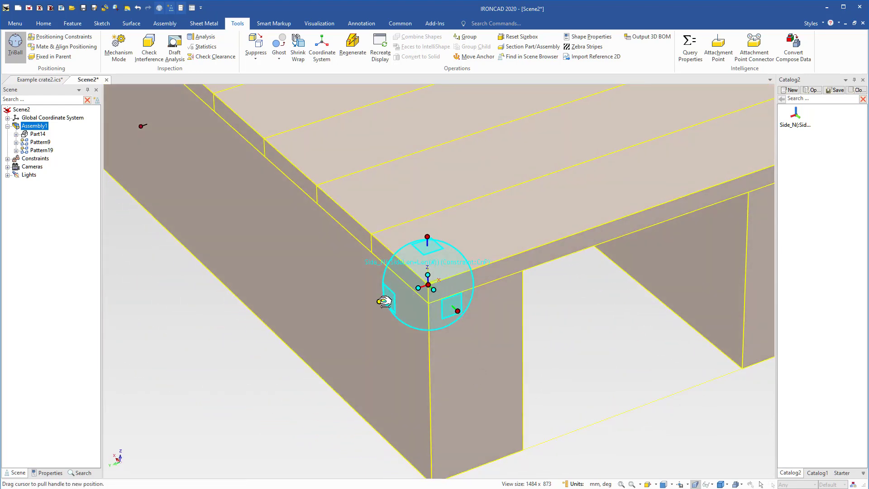
drag(399, 298, 374, 307)
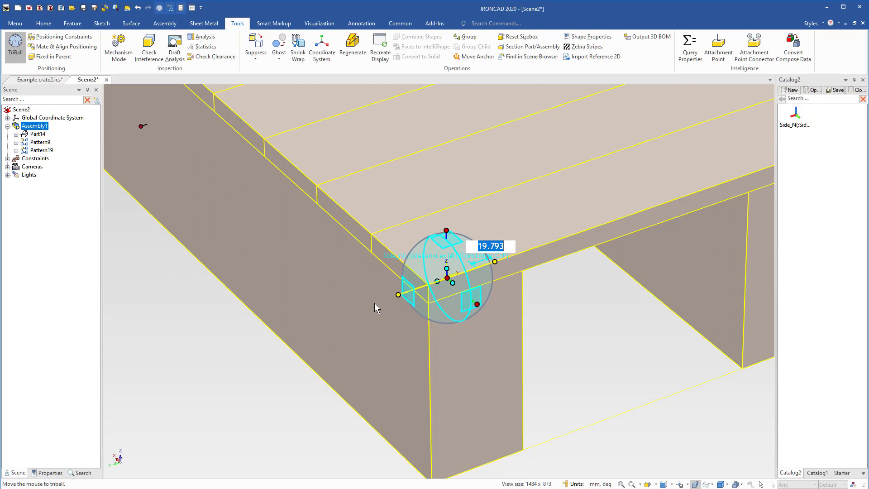
text(20)
key(Return)
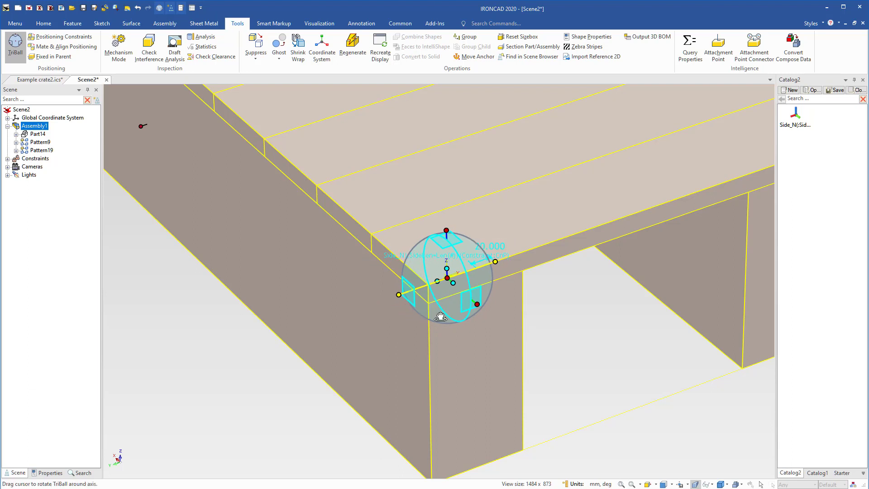
click(586, 346)
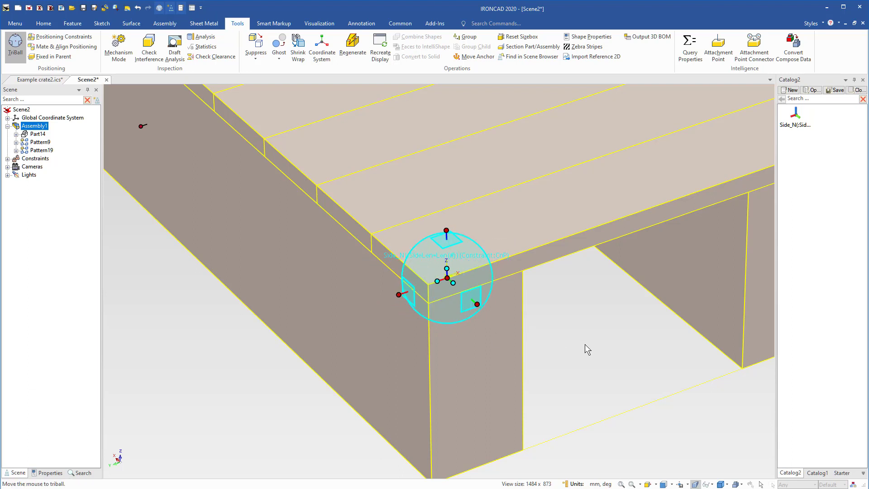
click(585, 345)
click(585, 345)
Step: Change the attachment point's SideLen parameter expression to Wid-40mm in its name and behaviors settings
click(452, 280)
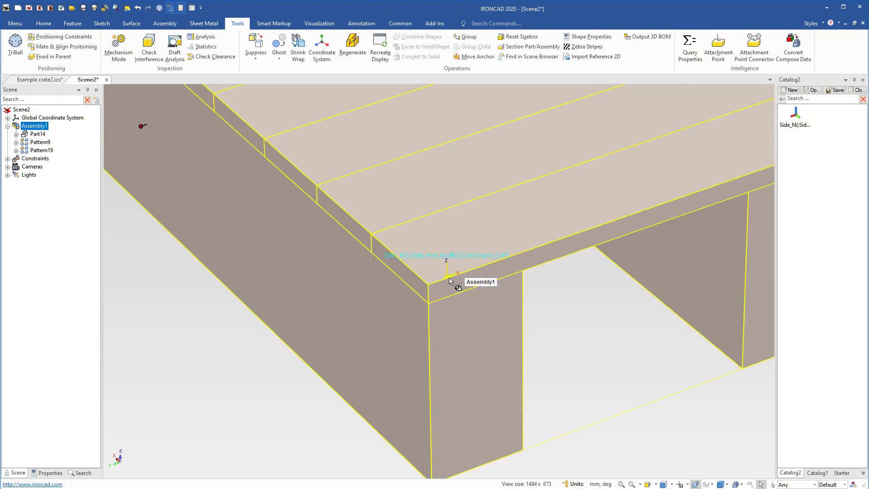
right_click(451, 280)
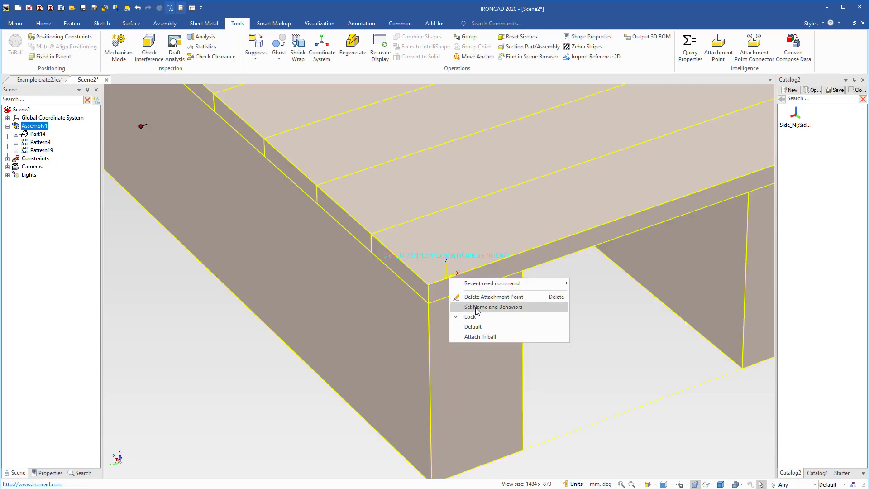
click(476, 308)
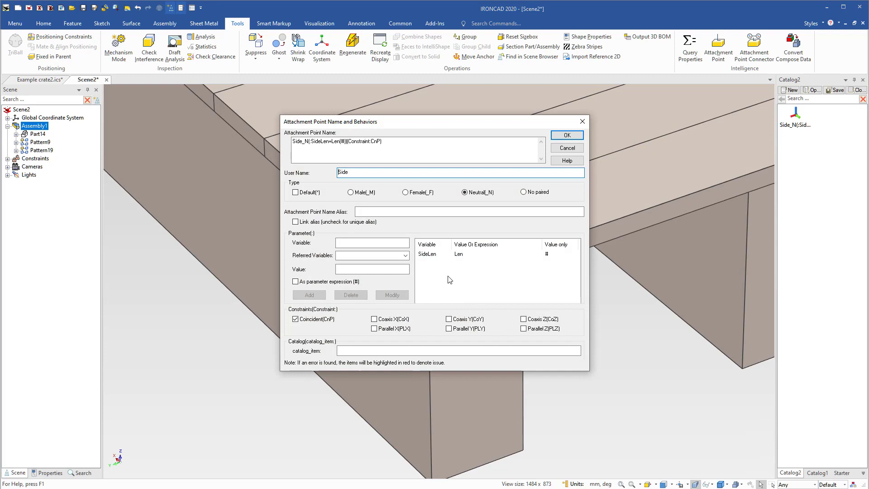
click(432, 255)
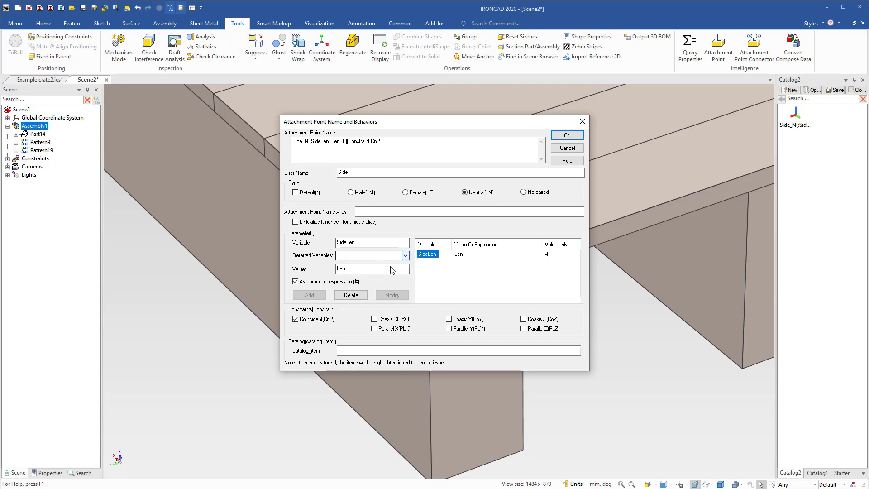
click(454, 258)
click(427, 255)
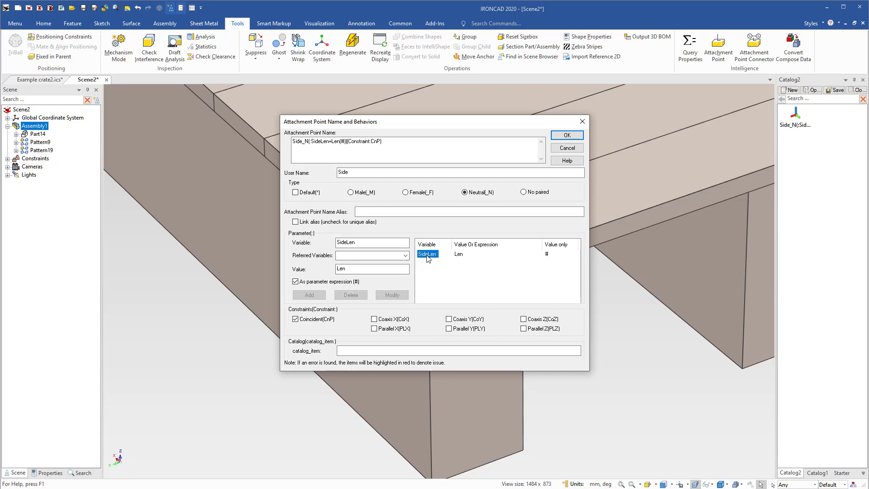
click(405, 255)
click(370, 271)
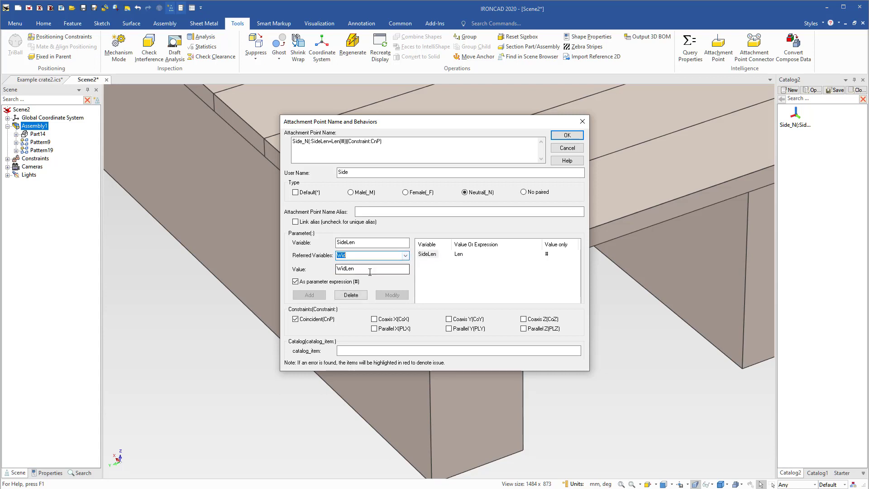
click(360, 270)
key(BackSpace)
key(BackSpace)
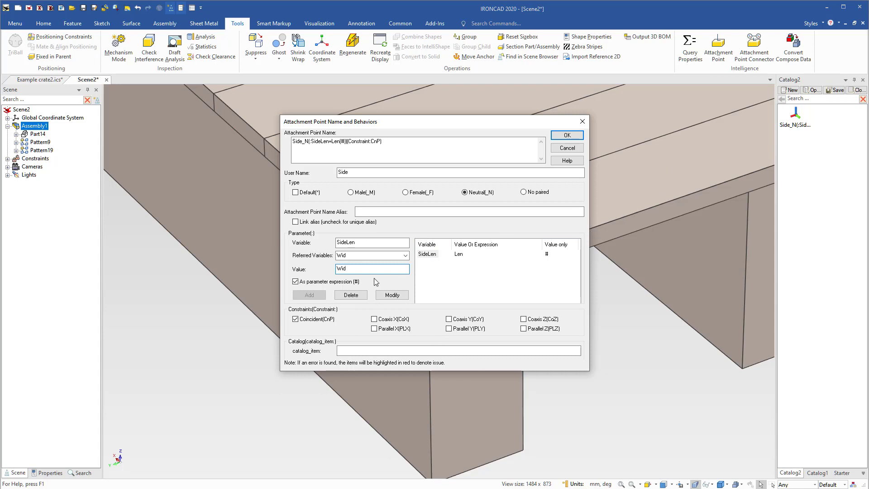
text(-40mm)
click(386, 296)
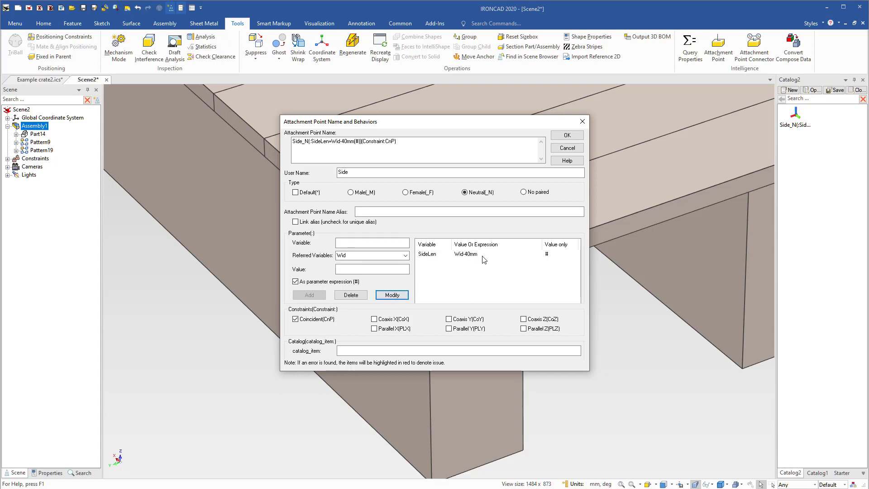
click(567, 135)
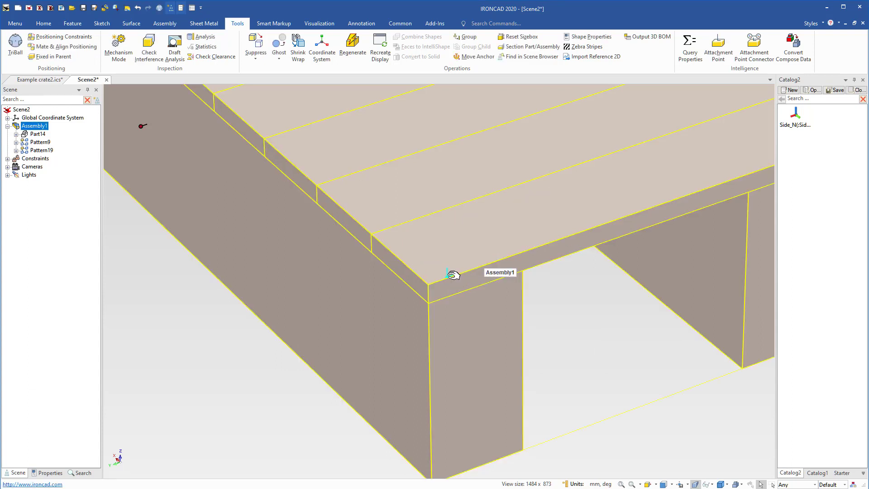
Step: Store the attachment point with the Wid-40mm expression as a new item in Catalog2
drag(453, 275, 808, 202)
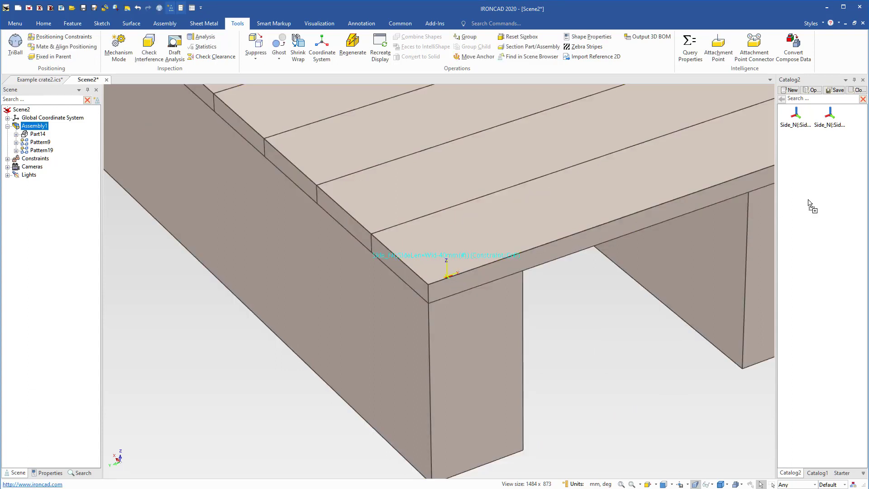
click(611, 318)
Step: Add the stored Side attachment point with the Wid-40mm expression from Catalog2 to the pallet assembly at its remaining corner
scroll(614, 270, down, 6)
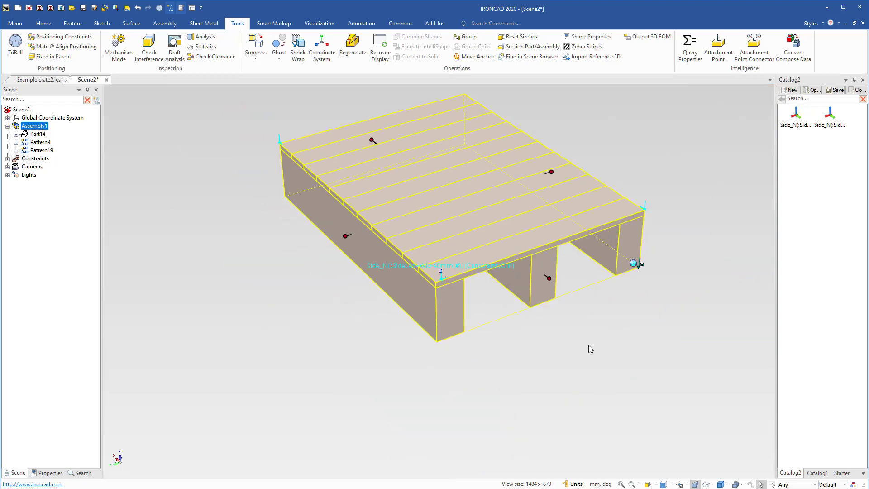
middle_drag(588, 346, 545, 333)
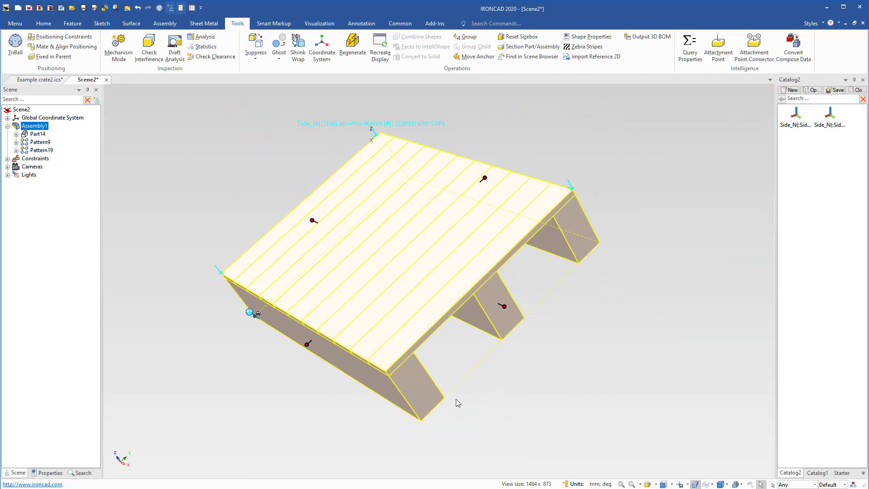
click(271, 349)
scroll(515, 284, up, 5)
scroll(651, 339, up, 2)
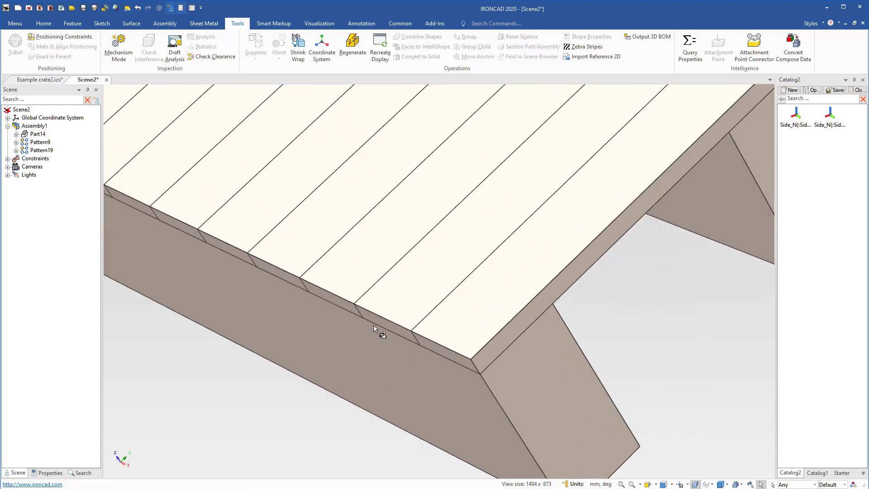
middle_drag(373, 325, 330, 300)
scroll(632, 370, up, 2)
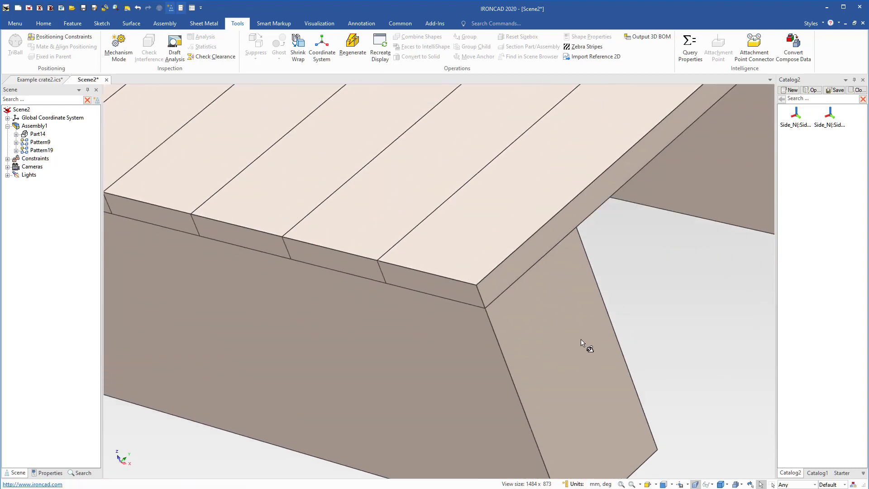
click(545, 330)
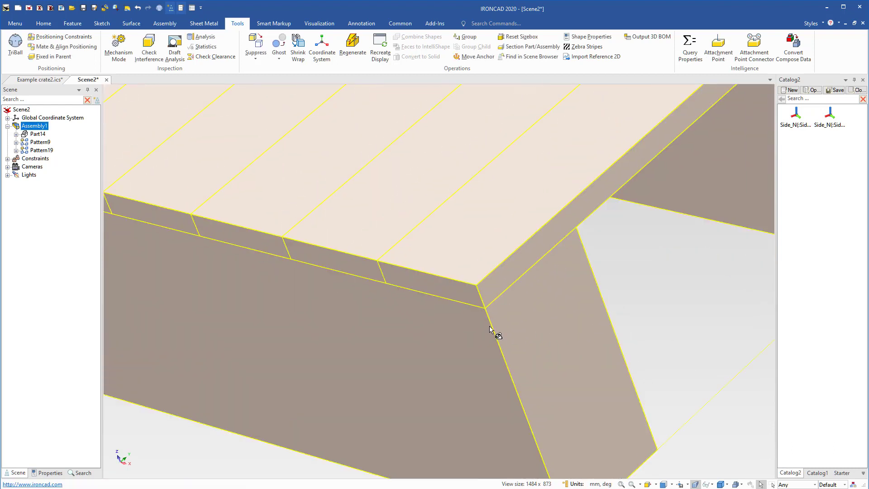
drag(829, 116, 506, 368)
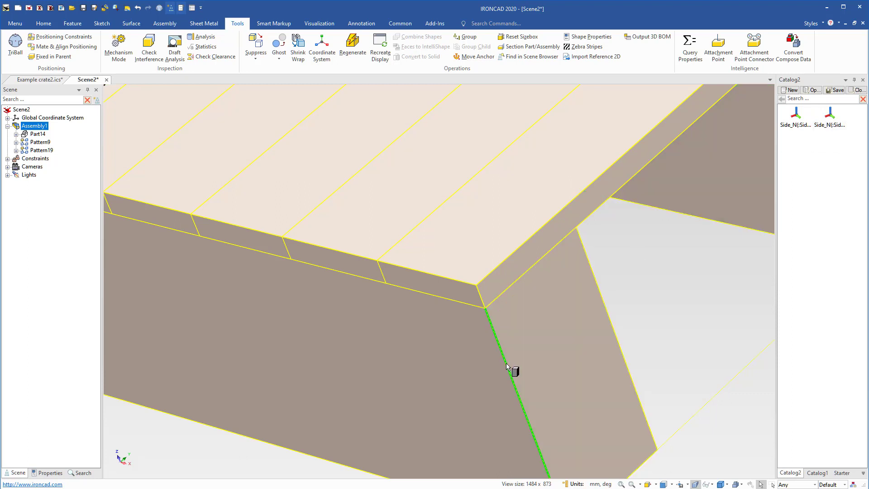
drag(506, 368, 507, 366)
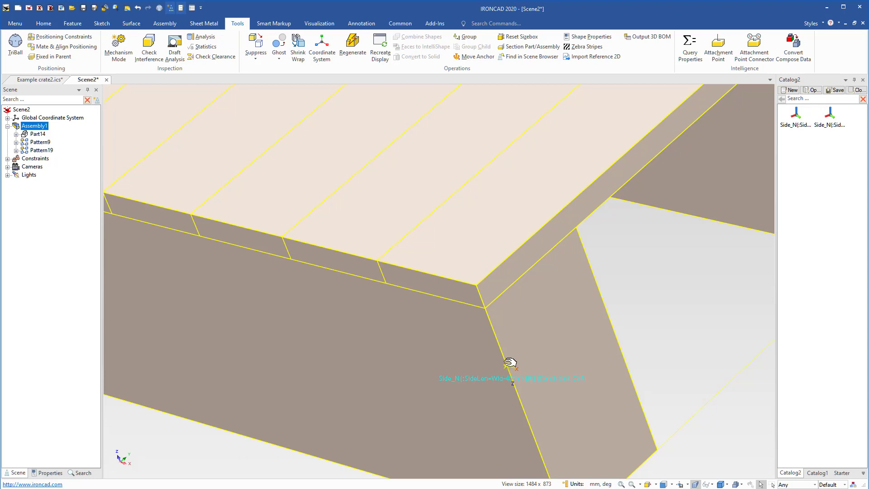
Step: Move the new attachment point onto the top corner of the end board
key(F10)
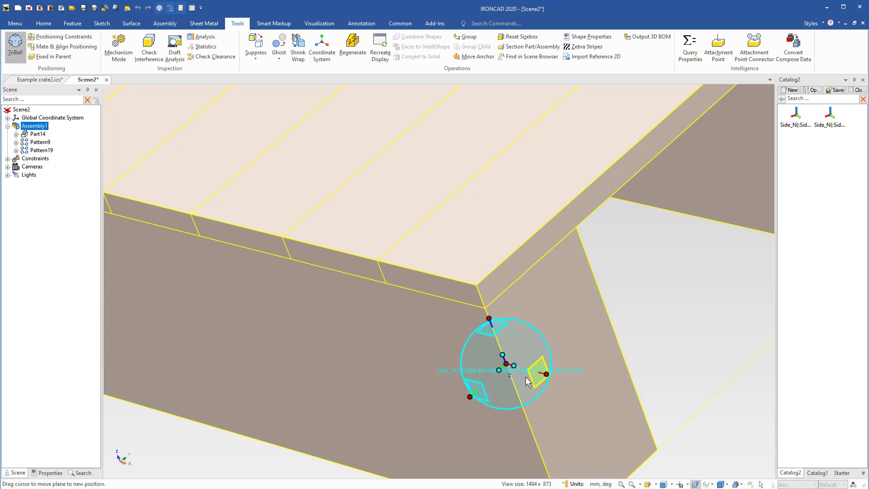
drag(502, 362, 476, 285)
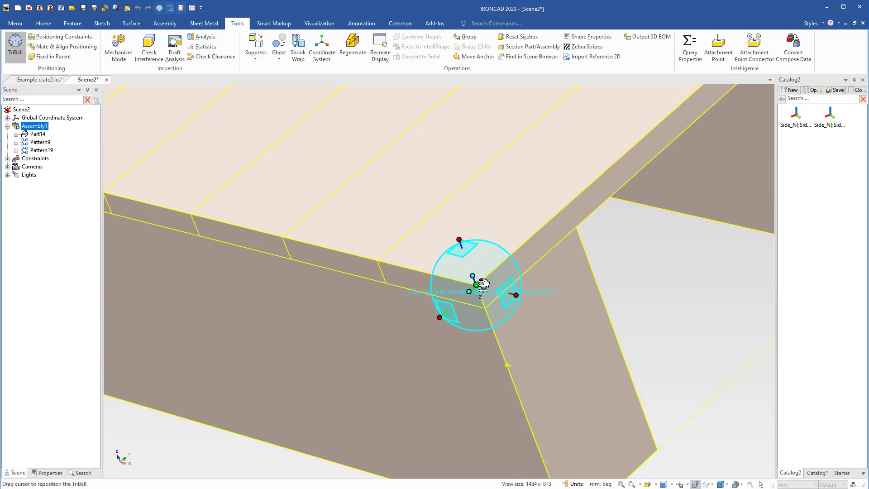
key(F10)
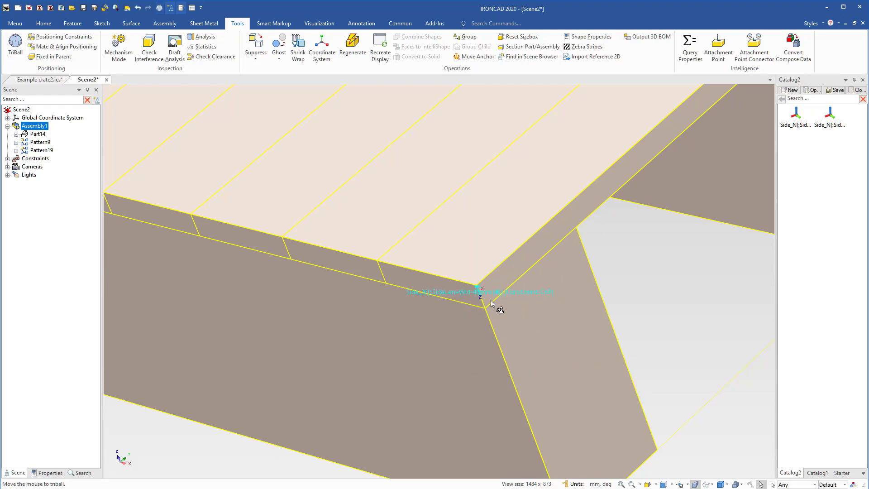
Step: Rotate the attachment point 180 degrees about its horizontal axis, and turn it about its vertical axis to align with the end board's edge
scroll(496, 306, up, 5)
middle_drag(481, 276, 452, 279)
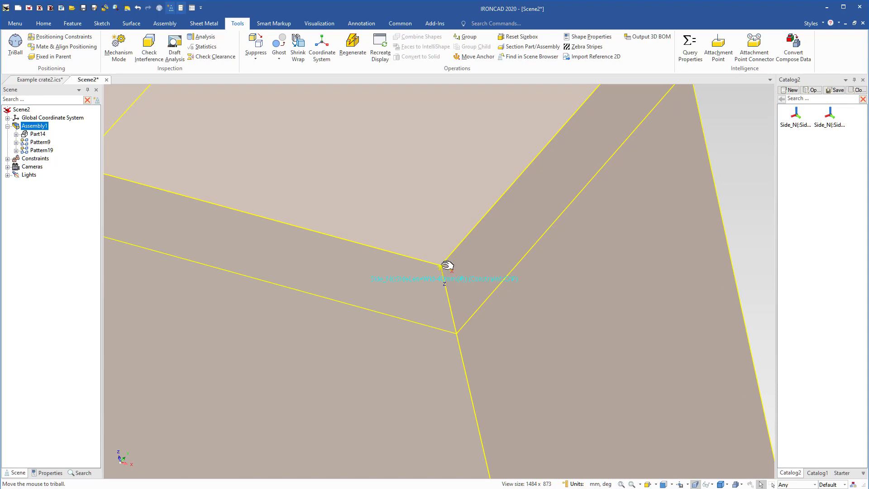
key(F10)
drag(442, 294, 435, 269)
text(180)
key(Return)
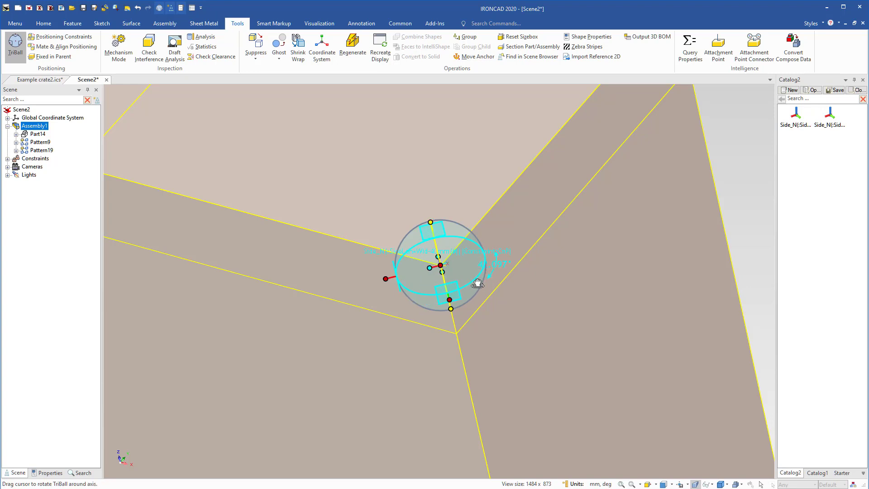
click(478, 282)
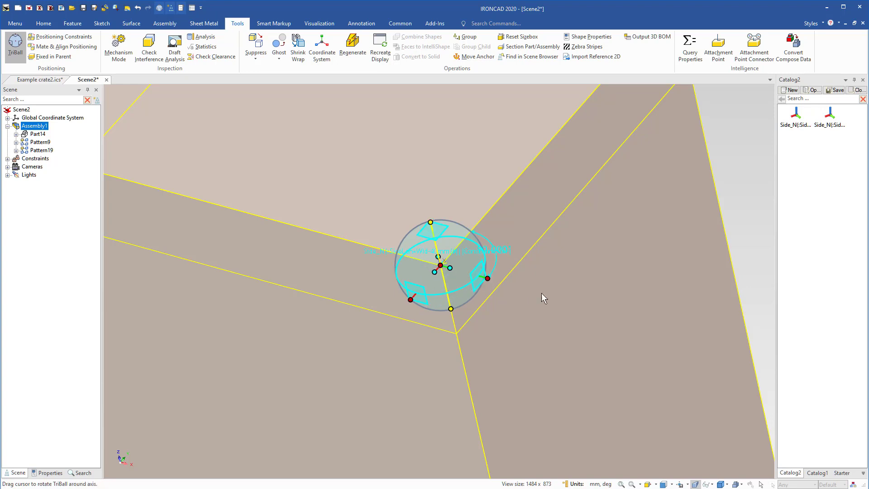
Step: Move the attachment point 20 mm inward from the corner along the end board's top edge
drag(417, 301, 435, 280)
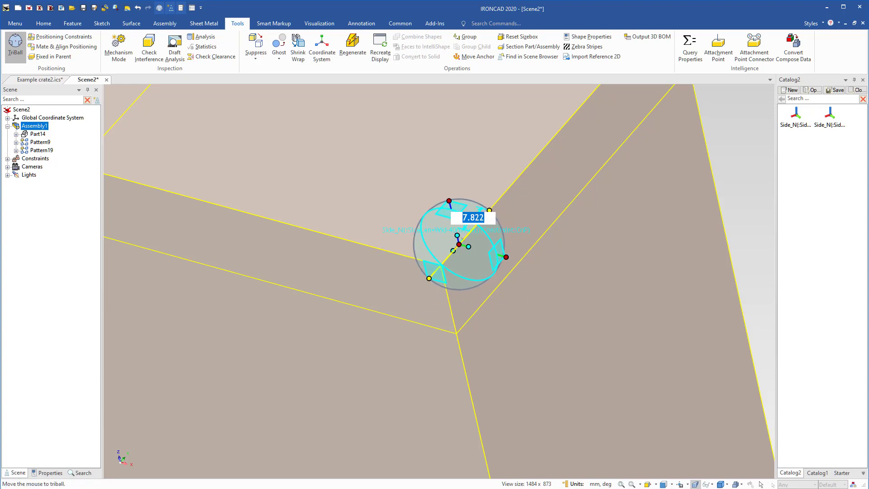
text(2)
key(Return)
key(F10)
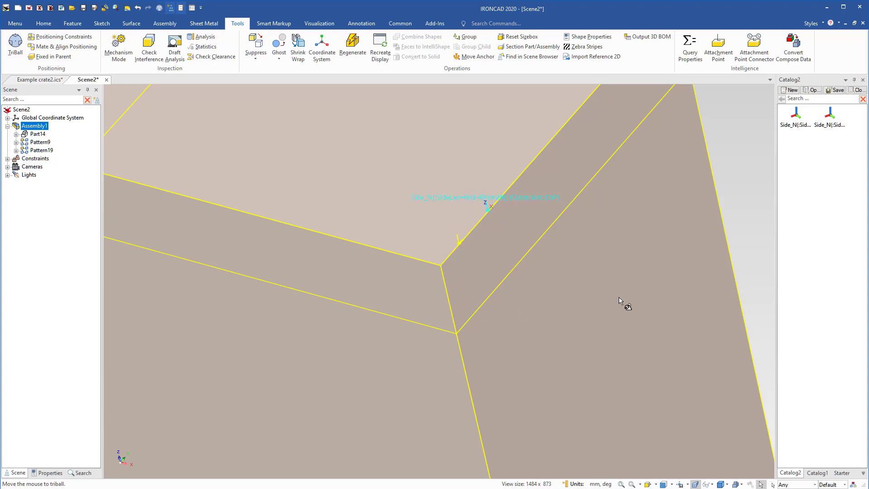
click(728, 182)
click(541, 251)
click(714, 165)
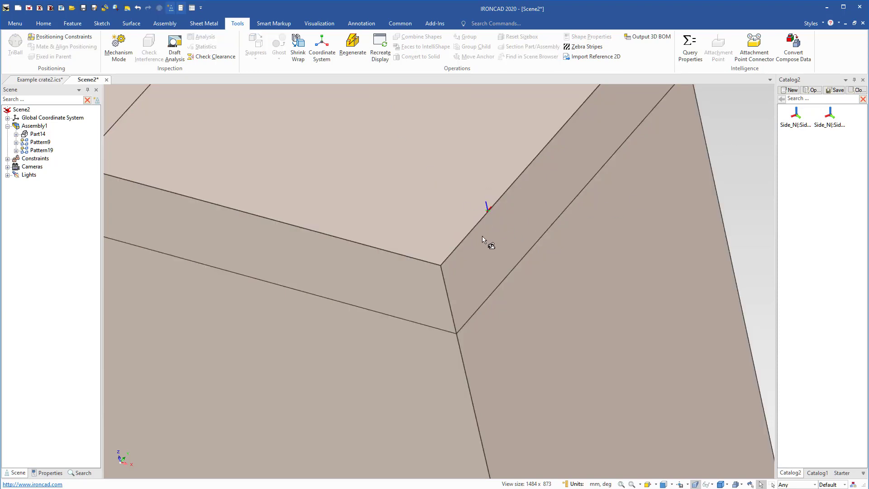
Step: Add a Block from the Starter catalog as a new part in empty space beside the pallet
scroll(482, 240, down, 10)
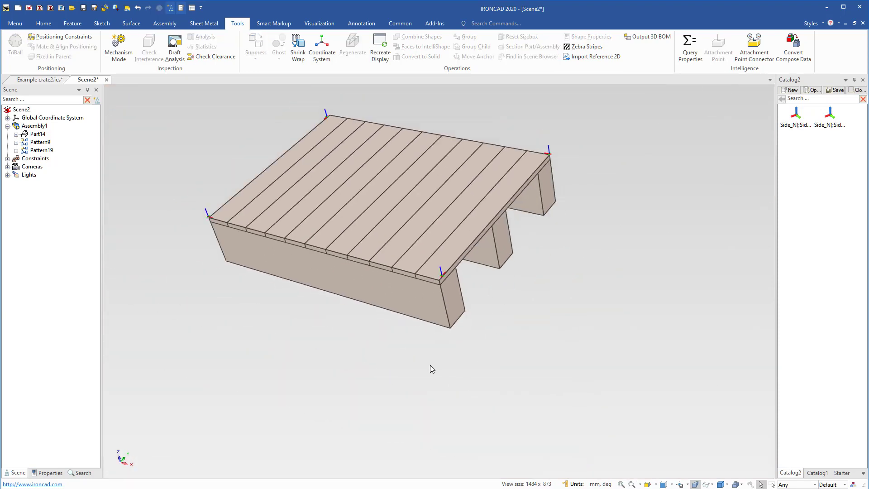
middle_drag(432, 369, 591, 360)
middle_drag(381, 234, 603, 306)
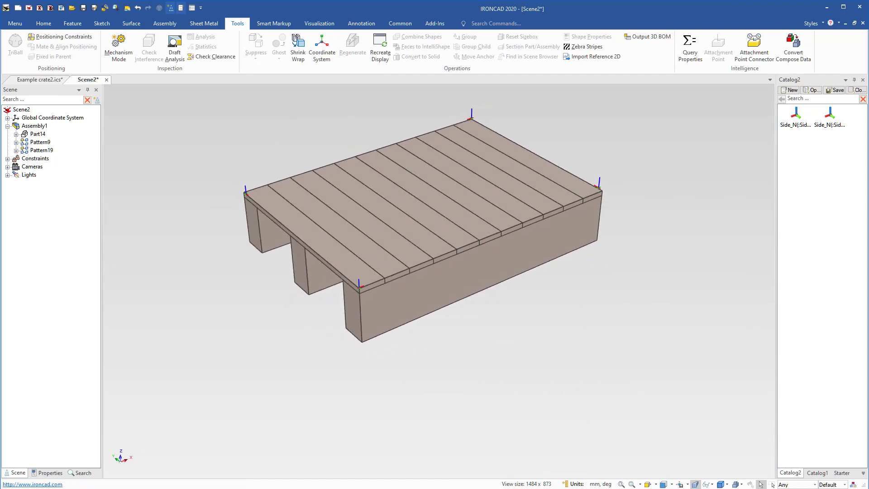
click(842, 473)
drag(795, 117, 539, 366)
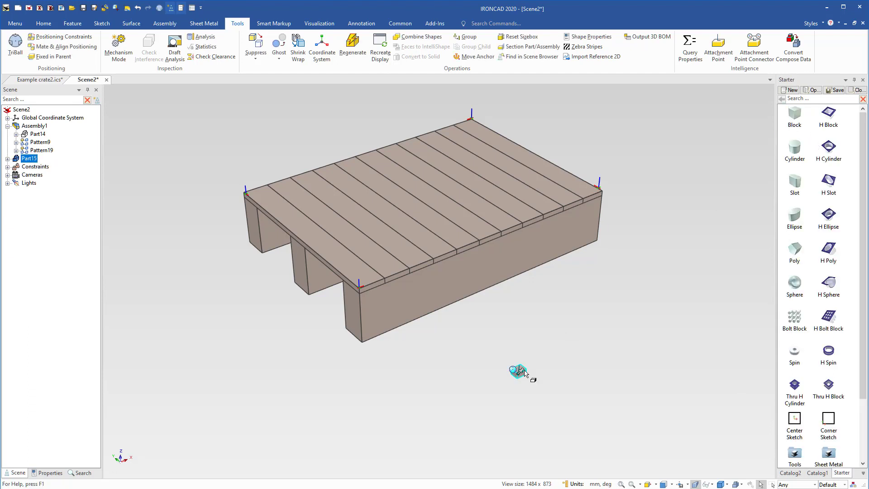
Step: Size the block as a side board 900 mm long, 20 mm wide and 100 mm high
scroll(524, 370, up, 2)
click(506, 355)
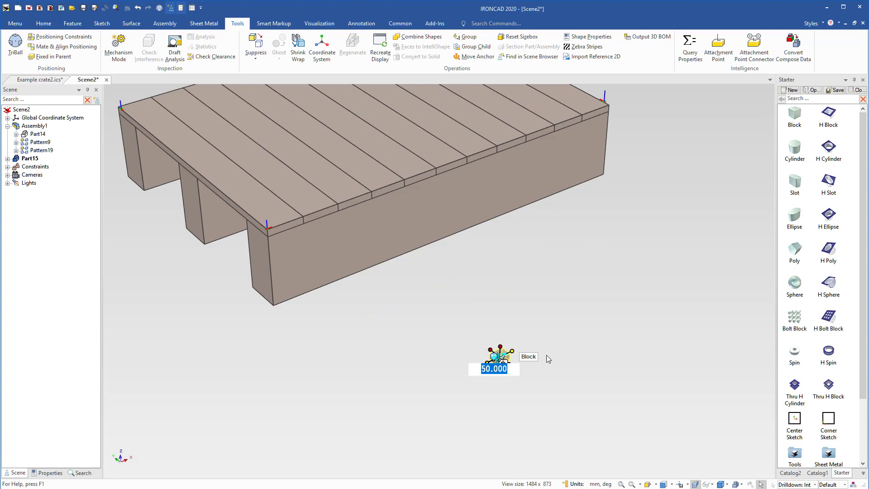
text(10)
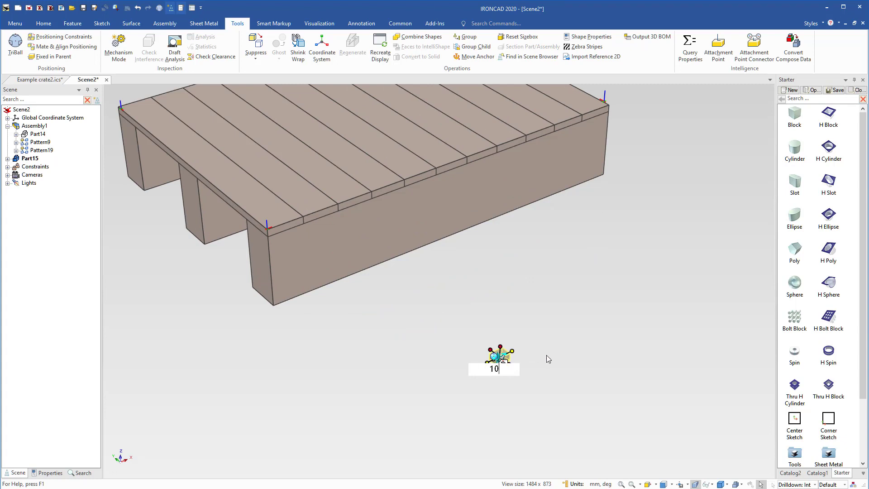
key(BackSpace)
key(BackSpace)
text(900)
key(Tab)
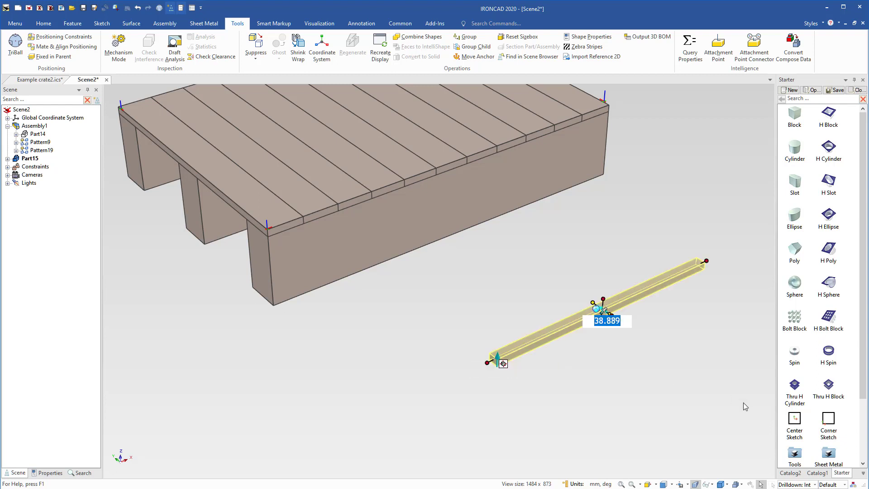
key(Tab)
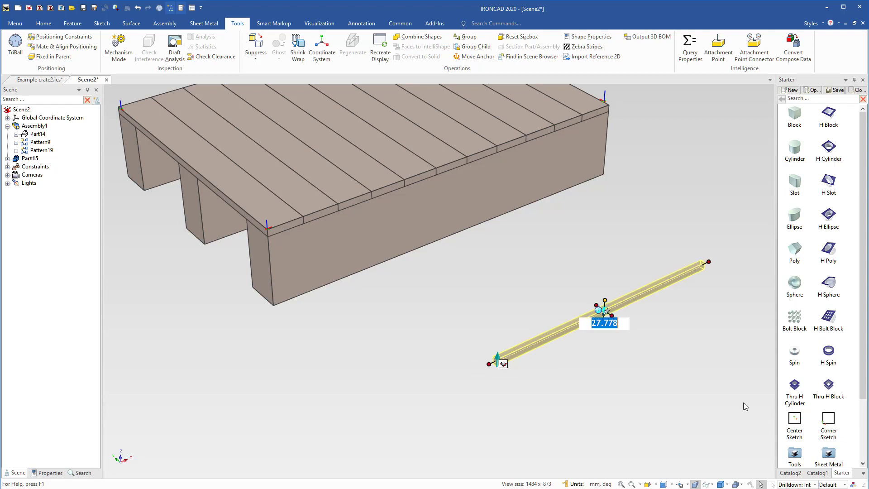
text(100)
key(Tab)
click(594, 407)
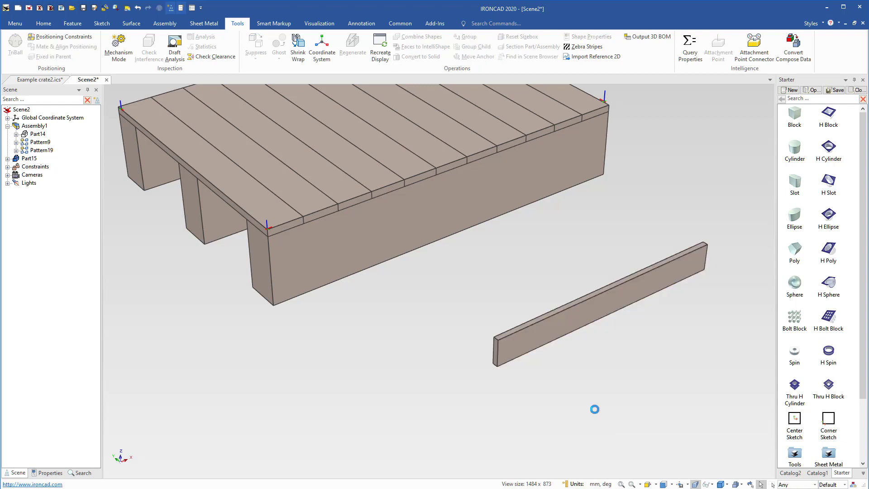
Step: Add a user-defined length parameter named SLen with a value of 900 mm to the side board's block shape
click(527, 340)
click(527, 340)
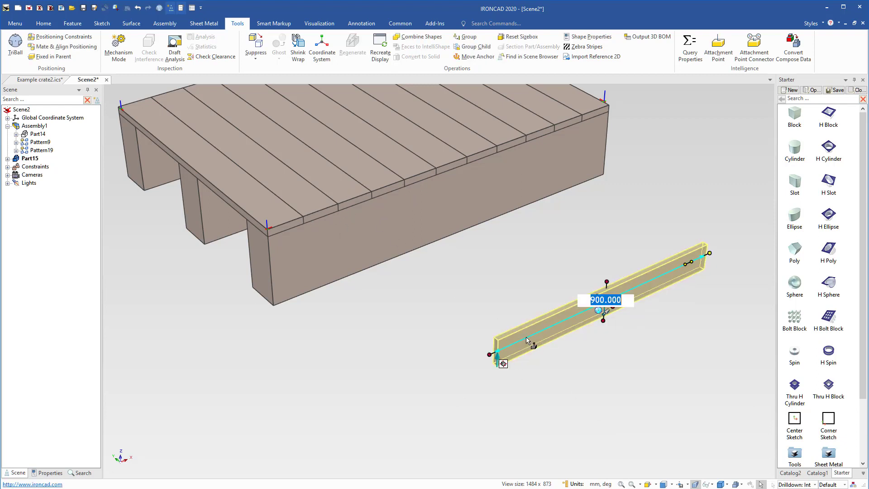
right_click(527, 341)
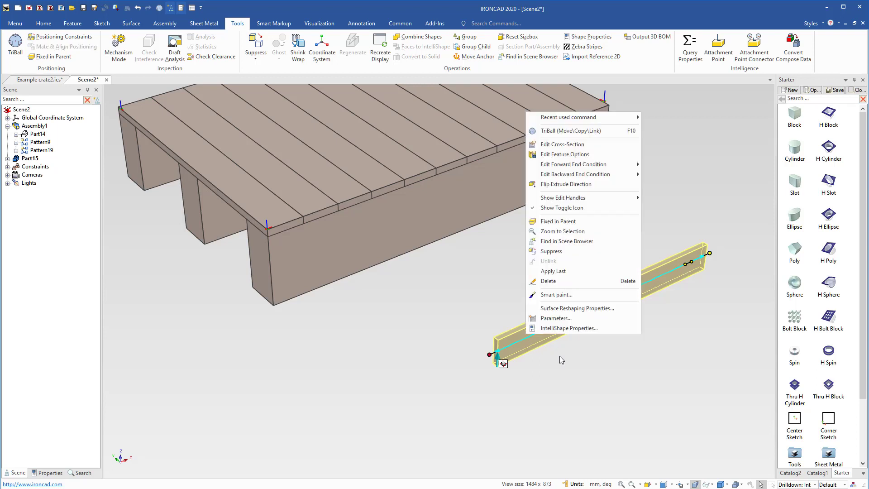
click(574, 322)
click(436, 79)
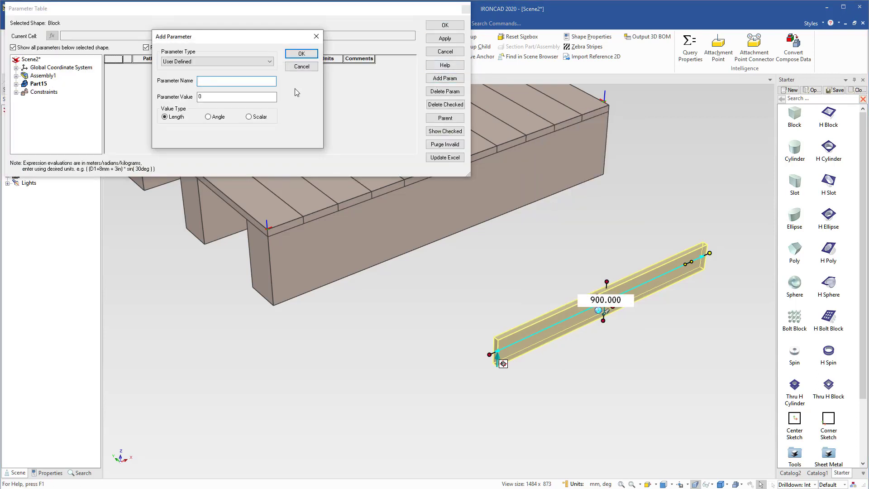
text(SLen)
double_click(206, 100)
click(312, 55)
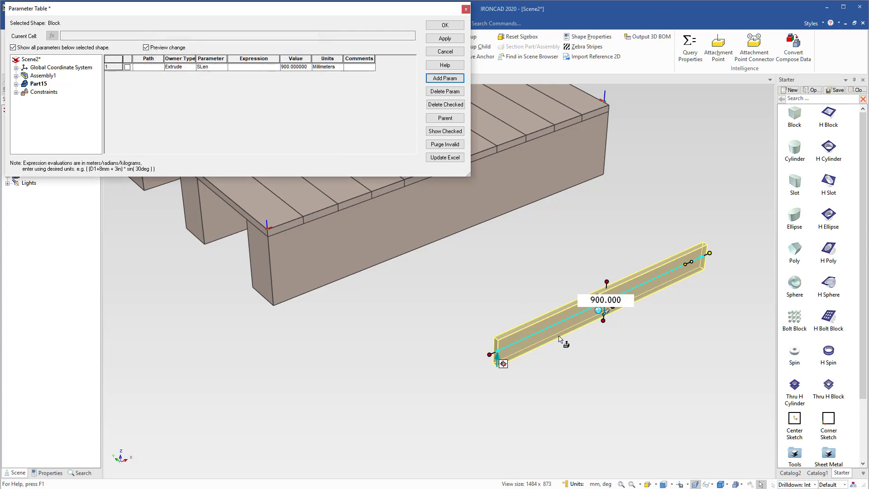
Step: Drive the block's sizebox length with the formula SLen and set its length direction option to End
right_click(566, 330)
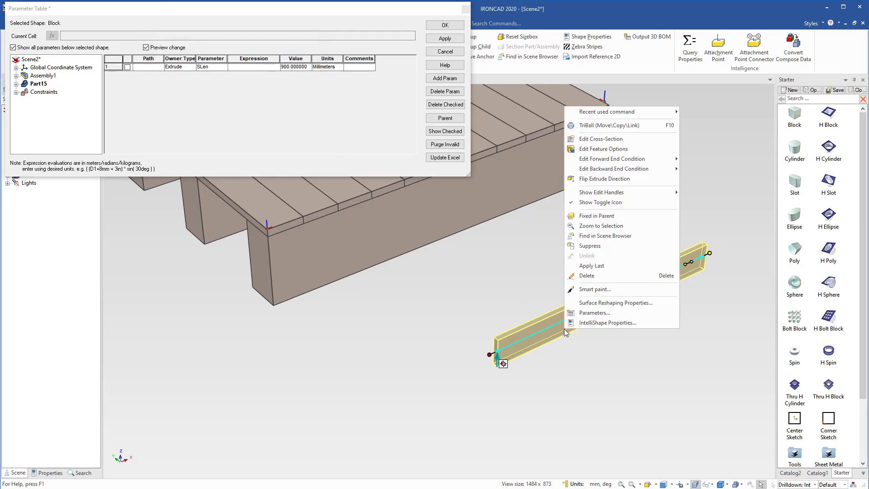
click(596, 322)
click(317, 173)
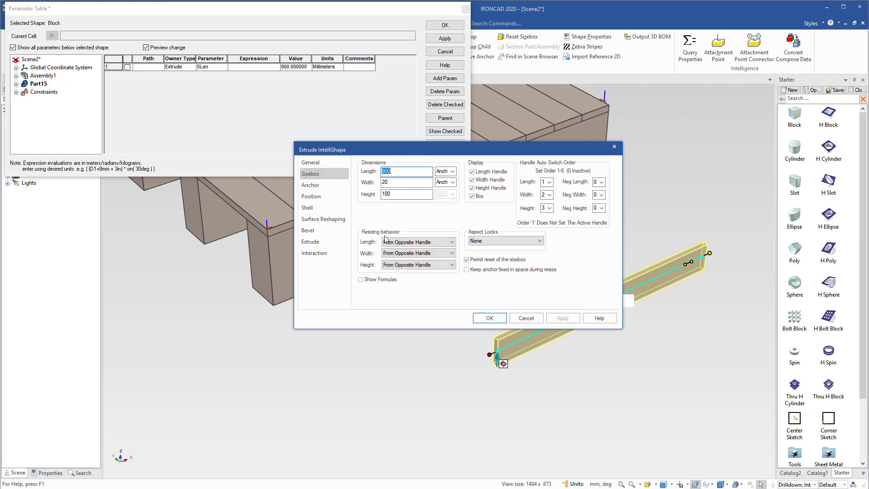
click(361, 280)
click(452, 171)
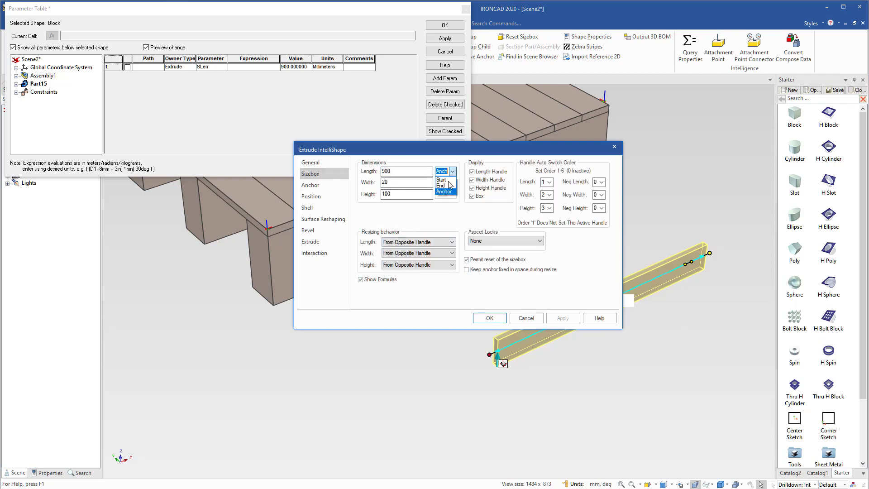
click(448, 186)
click(376, 171)
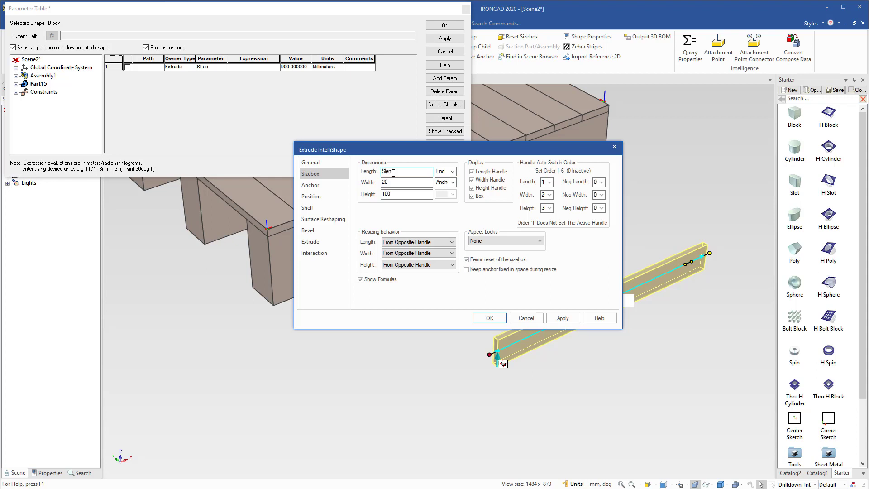
text(SLen)
click(483, 322)
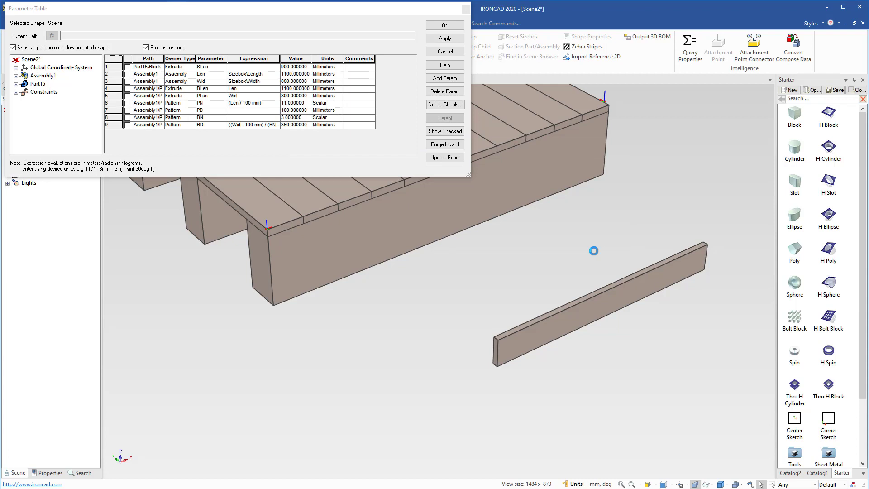
Step: Create one linked copy of the side board 400 mm straight above the original with the TriBall
click(566, 311)
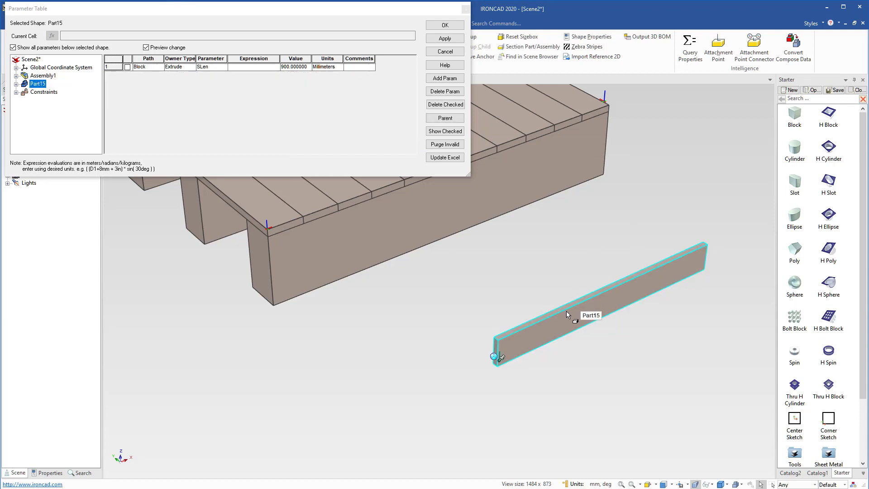
key(F10)
mouse_move(503, 312)
right_down()
mouse_move(503, 271)
mouse_move(504, 314)
right_up()
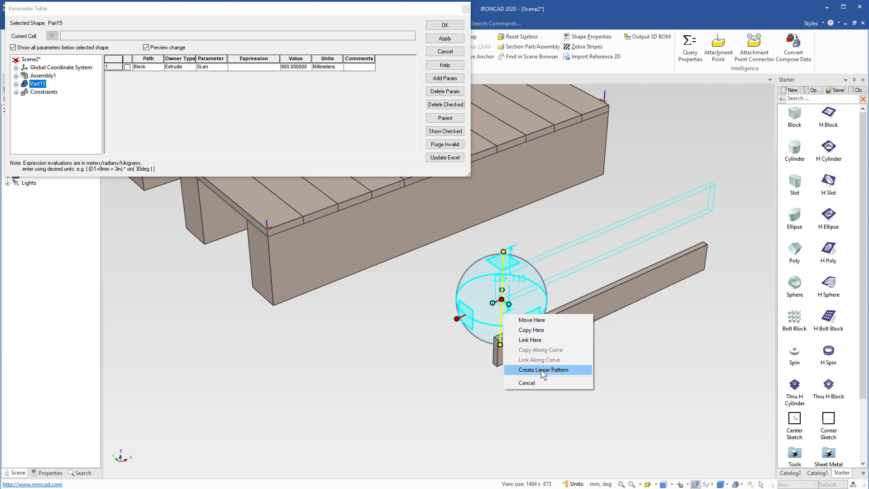
click(530, 339)
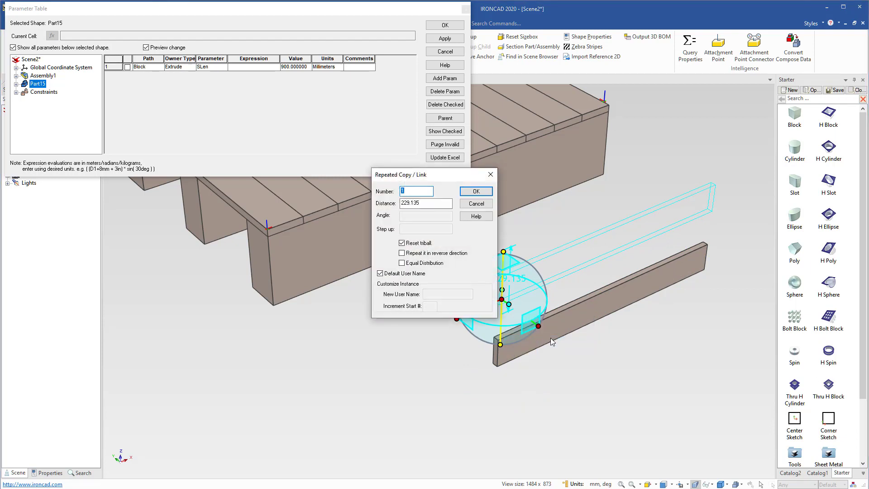
key(Tab)
text(400)
key(Return)
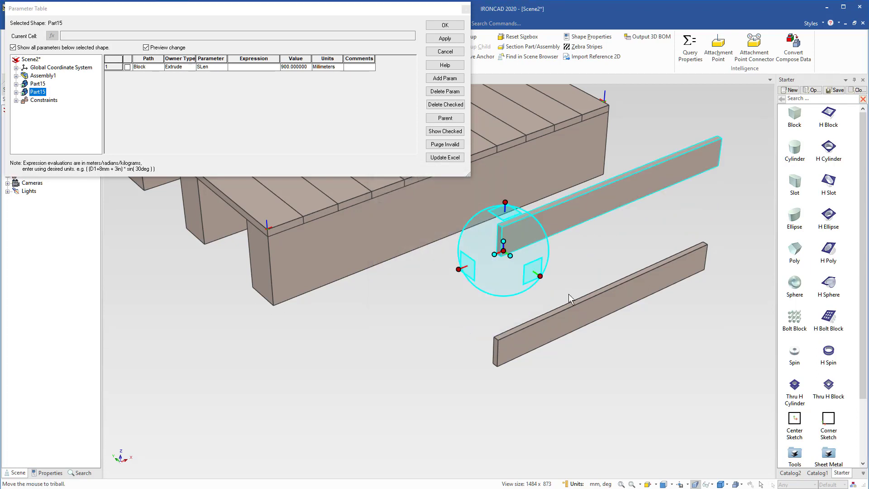
Step: Reposition the TriBall to the upper board's lower front corner and make one independent copy rotated 90 degrees to hang vertically
key(space)
drag(503, 250, 500, 256)
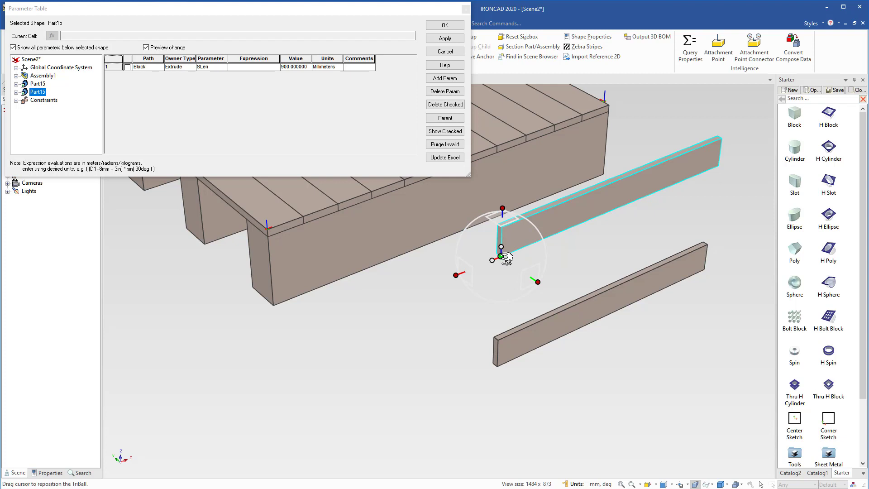
key(space)
click(538, 281)
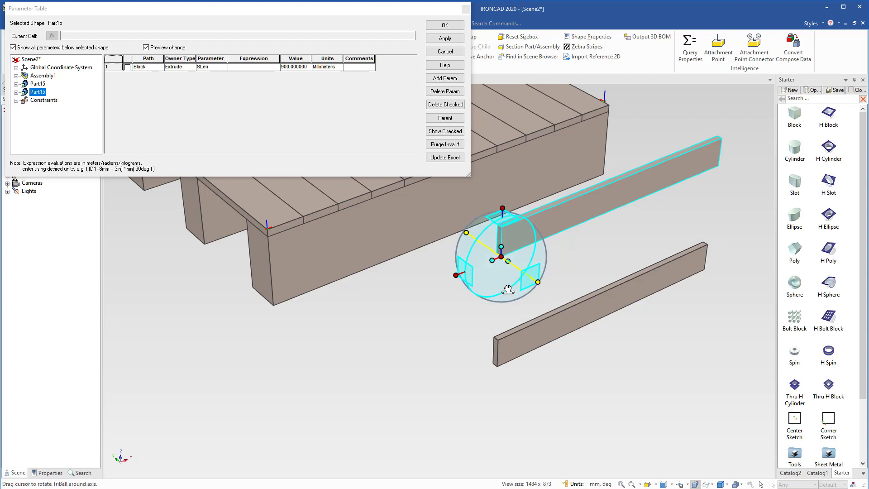
right_drag(496, 290, 498, 268)
click(521, 283)
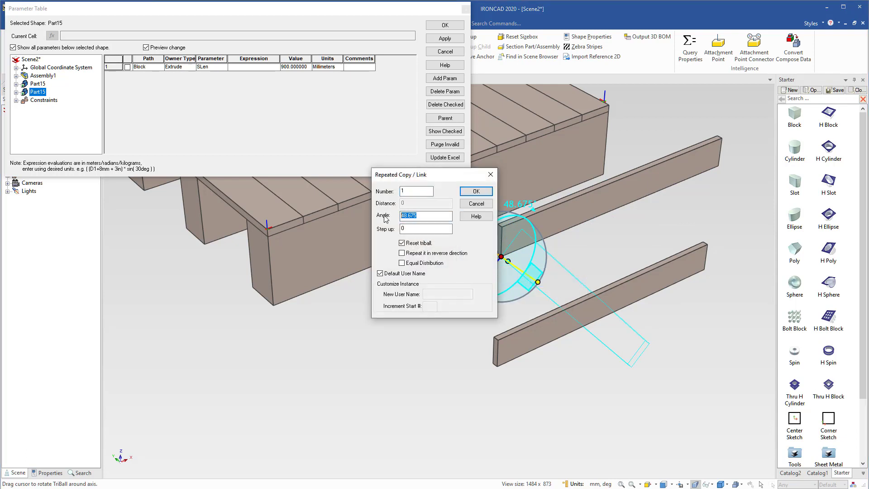
text(90)
key(Return)
key(F10)
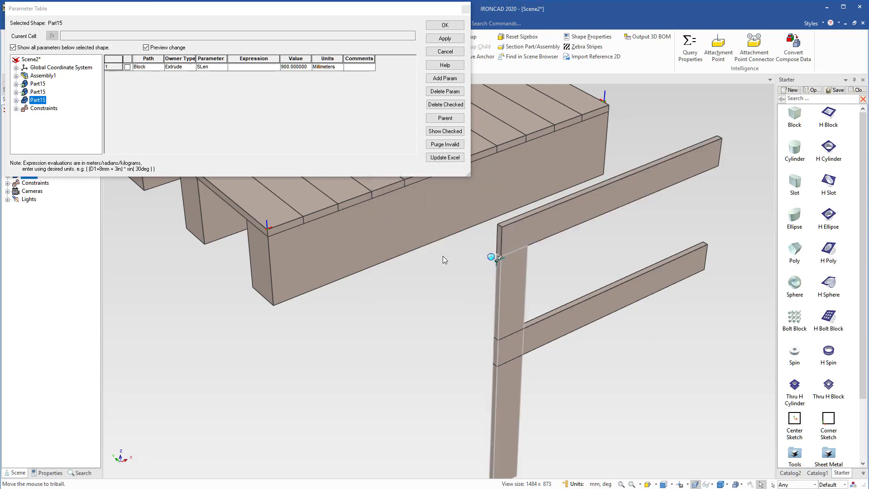
Step: Set the vertical board's SLen parameter to 300 mm and apply it
click(570, 286)
click(515, 286)
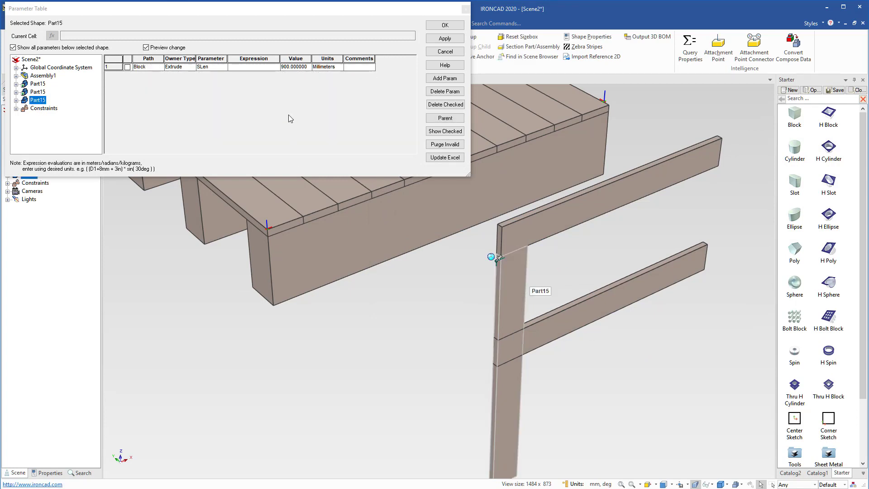
click(291, 68)
click(293, 67)
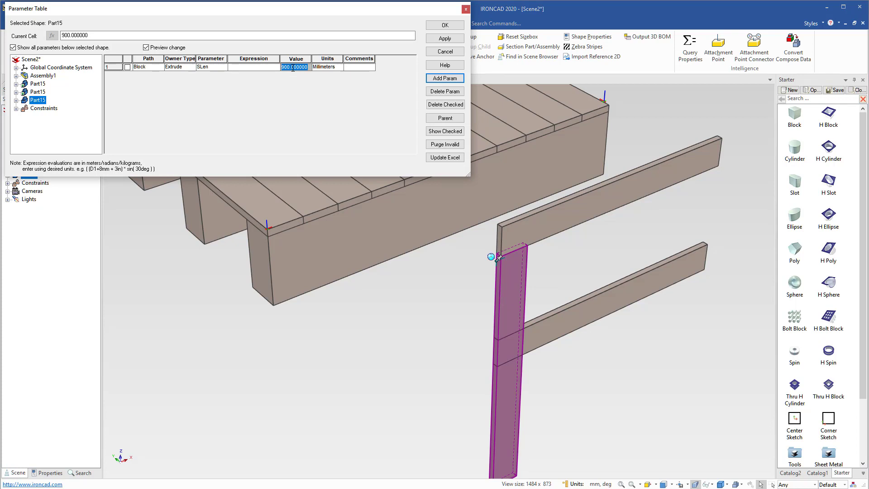
text(300)
key(Tab)
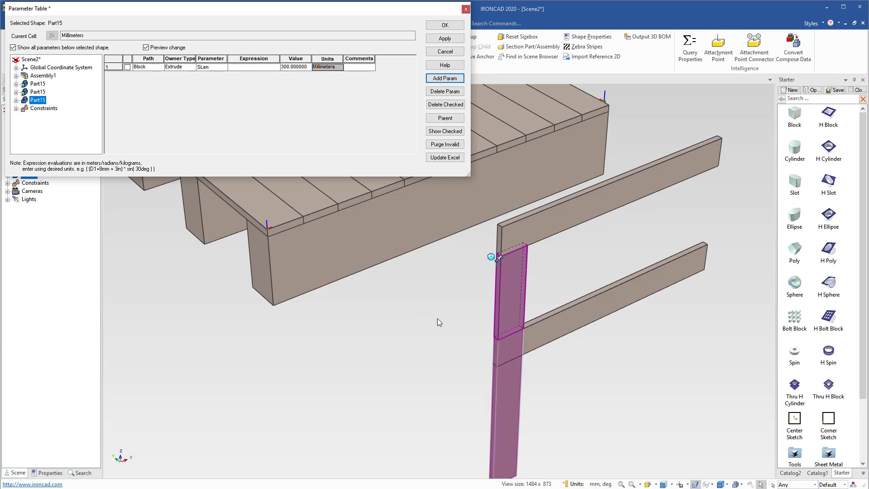
click(444, 38)
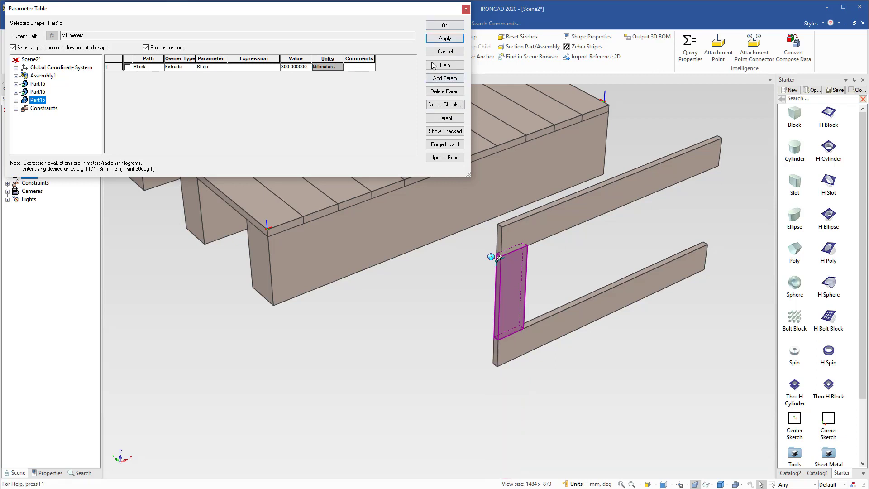
click(444, 26)
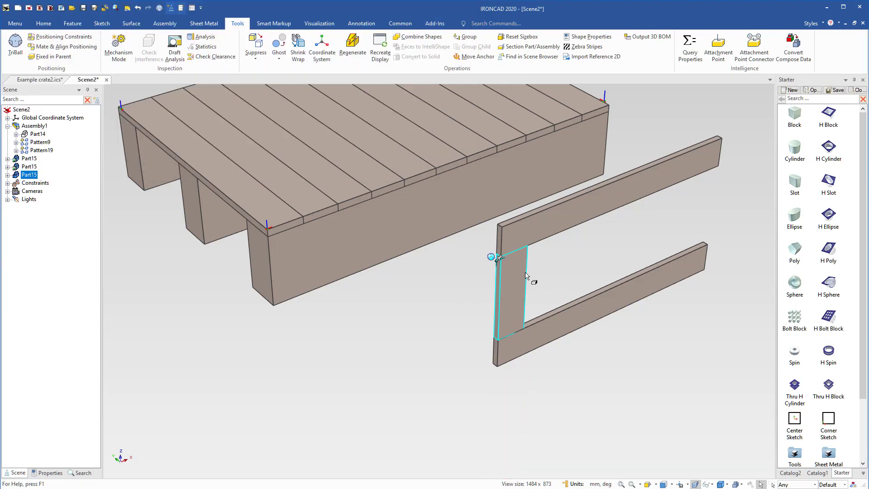
Step: Slide the vertical board about 77 mm outward past the ends of the two horizontal boards
key(F10)
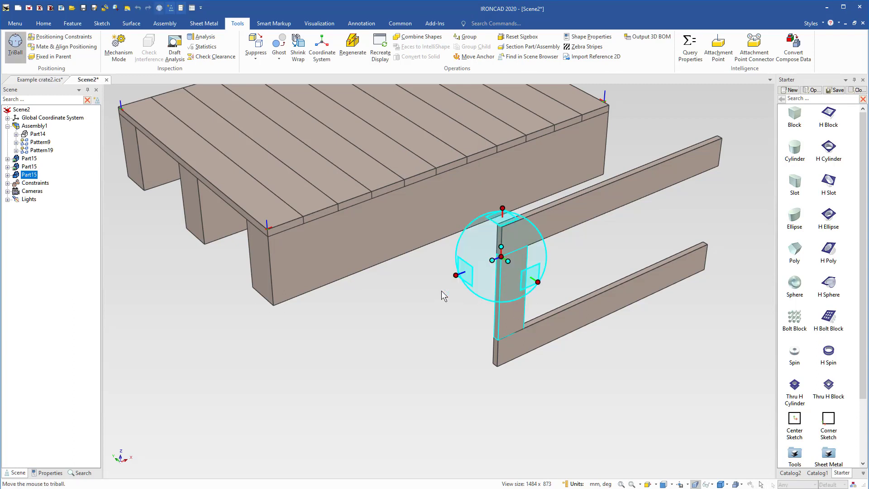
drag(456, 274, 435, 284)
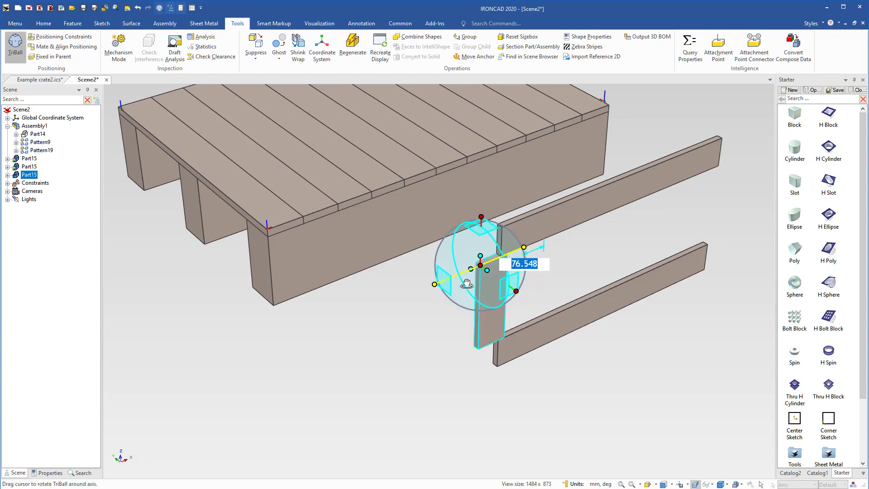
key(F10)
click(498, 412)
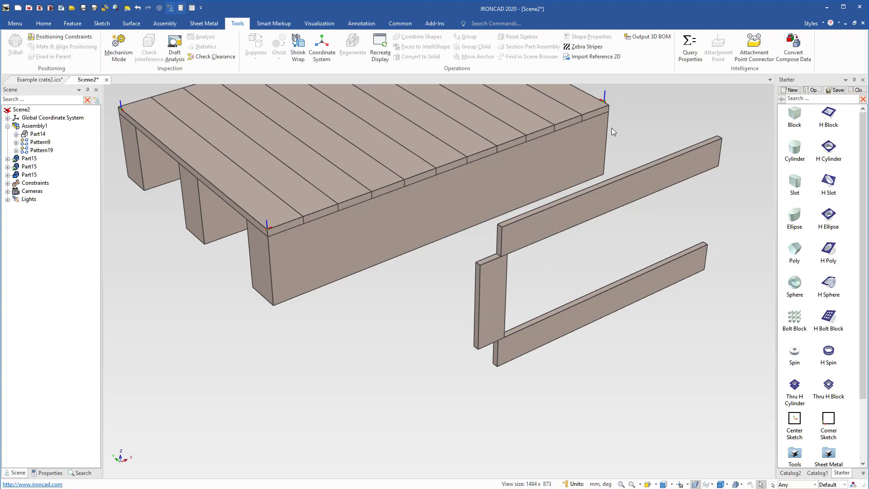
Step: Constrain the vertical board's upper and lower outer front corners to the matching end corners of the upper and lower horizontal boards
click(165, 23)
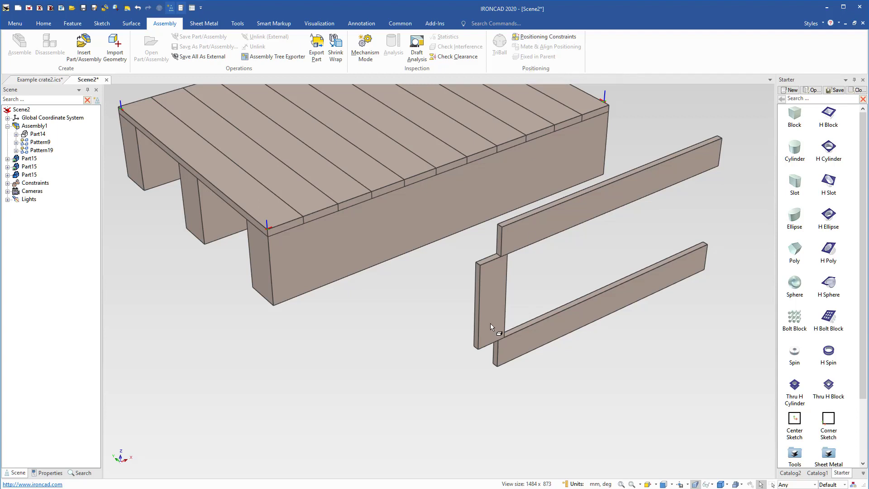
click(543, 37)
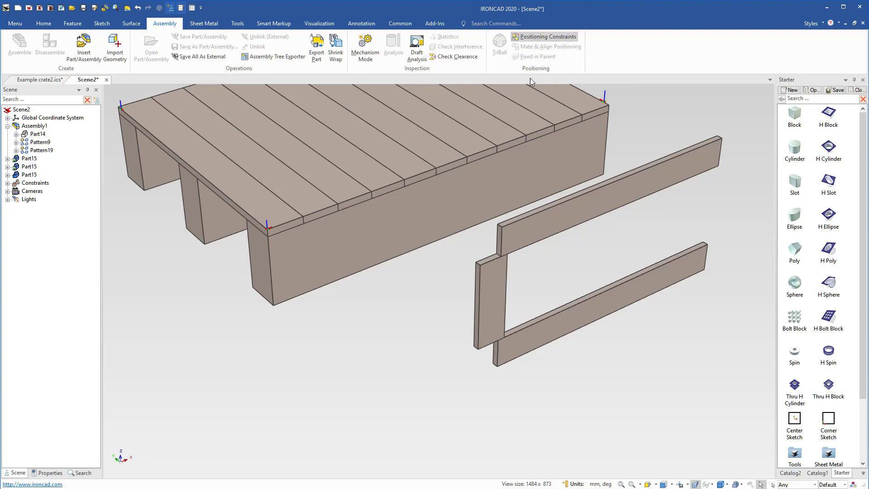
click(502, 256)
click(480, 263)
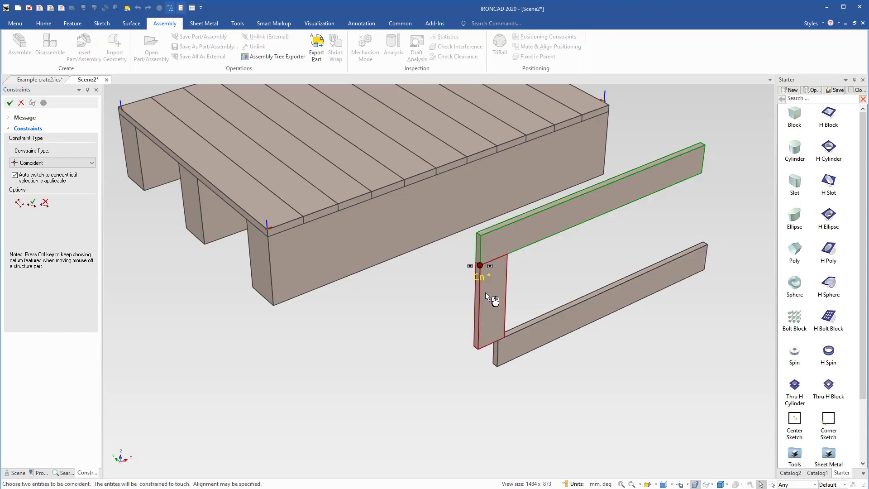
click(442, 339)
click(478, 350)
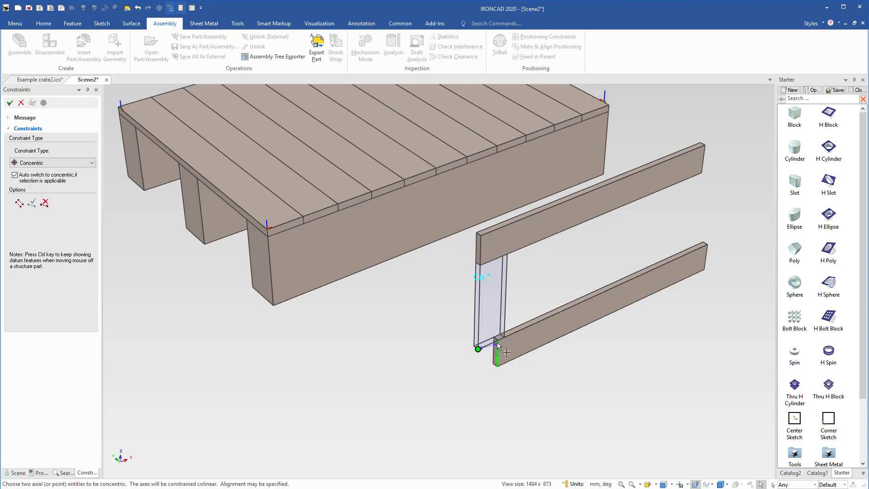
click(498, 340)
click(445, 341)
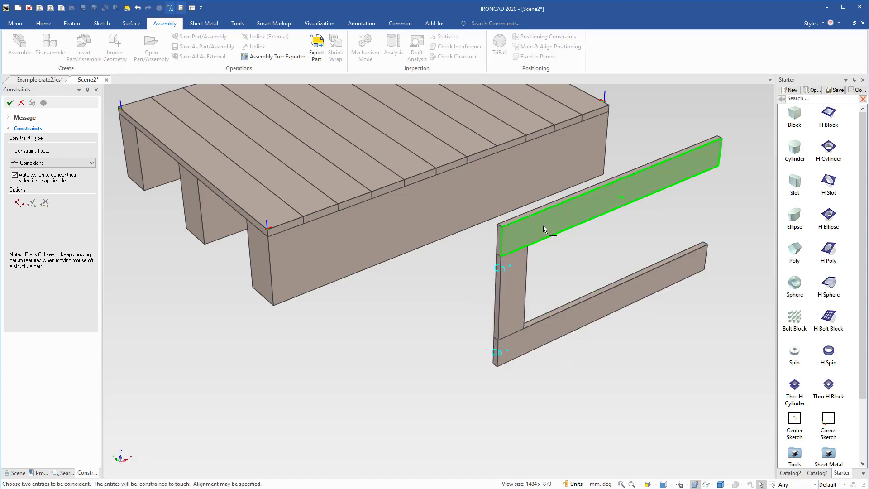
click(9, 107)
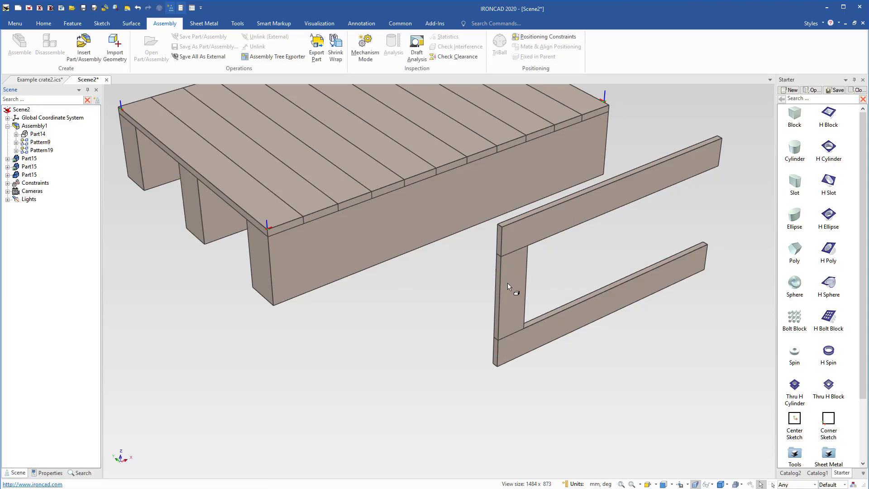
Step: Copy the vertical board once, about 267 mm along the horizontal boards toward their far end
click(509, 284)
key(F10)
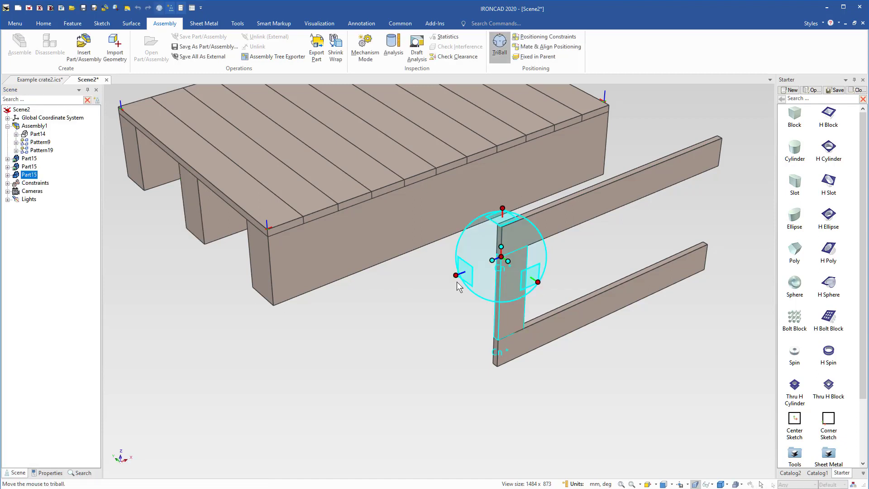
right_drag(456, 276, 525, 247)
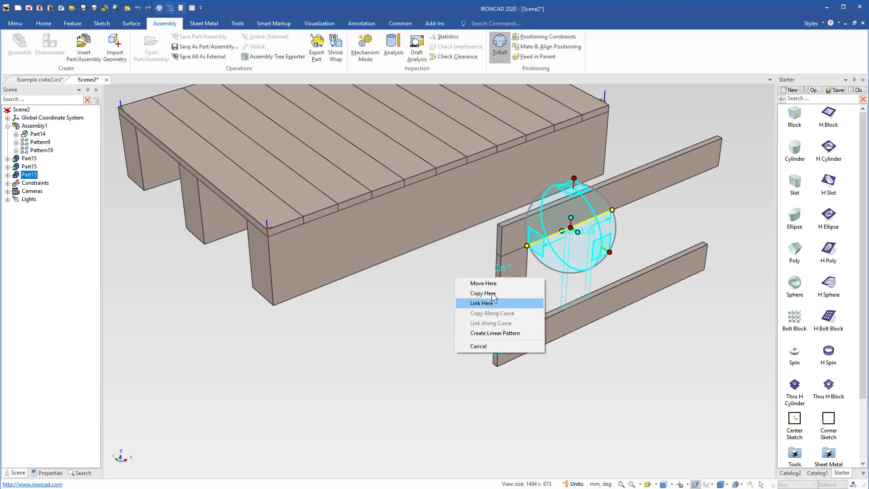
click(484, 293)
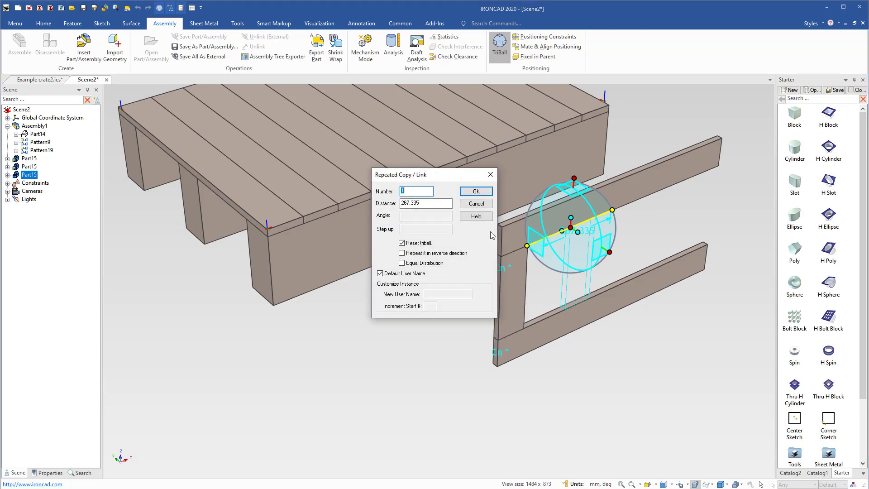
click(476, 191)
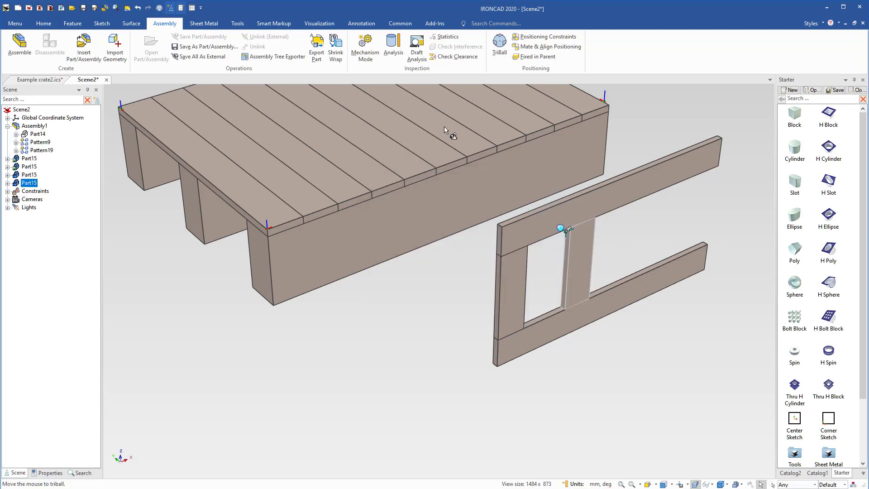
Step: Constrain the copied vertical board's lower outer front corner to the lower board's upper corner at the far end
click(546, 37)
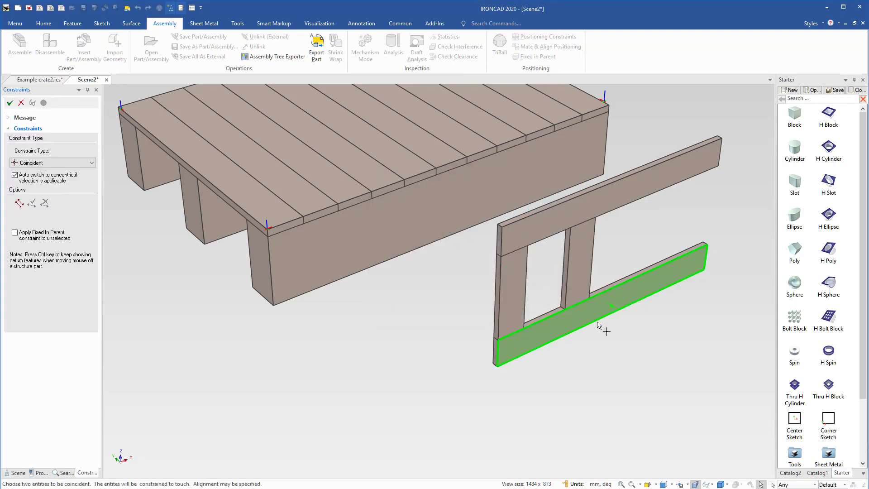
click(588, 297)
click(707, 244)
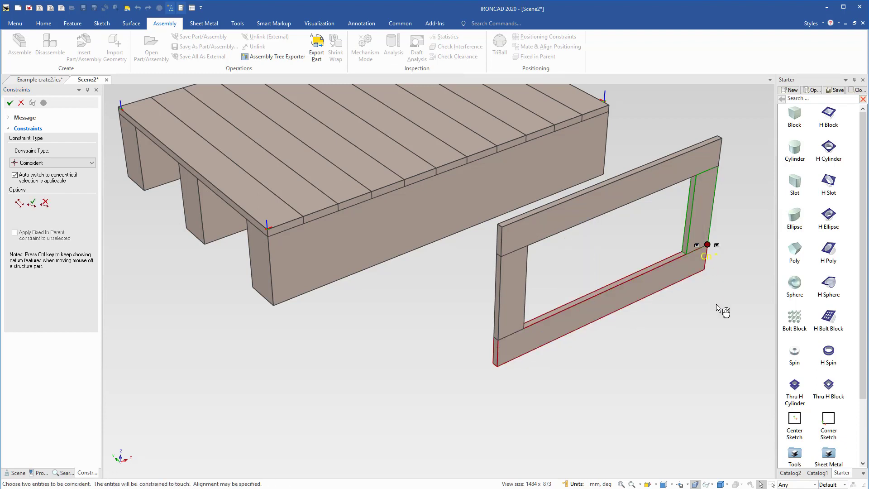
click(10, 103)
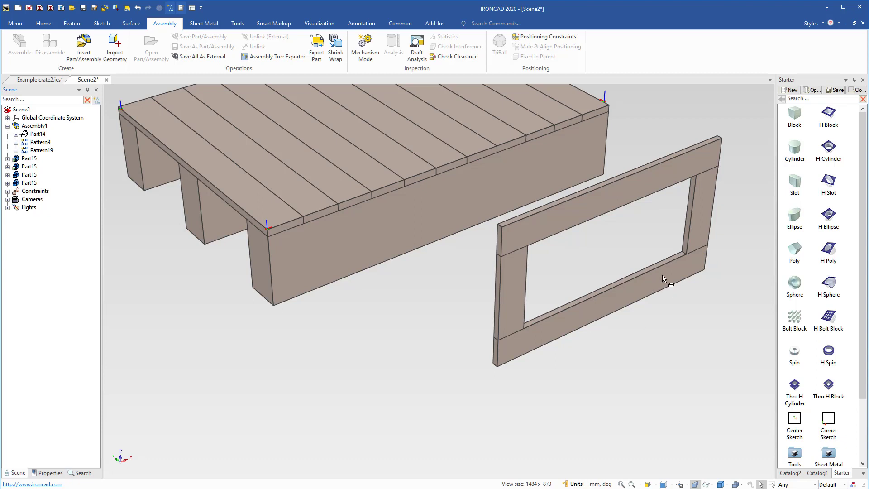
Step: Add a Block from the Starter catalog as a new part on the lower board's front face
shift+middle_drag(656, 289, 514, 349)
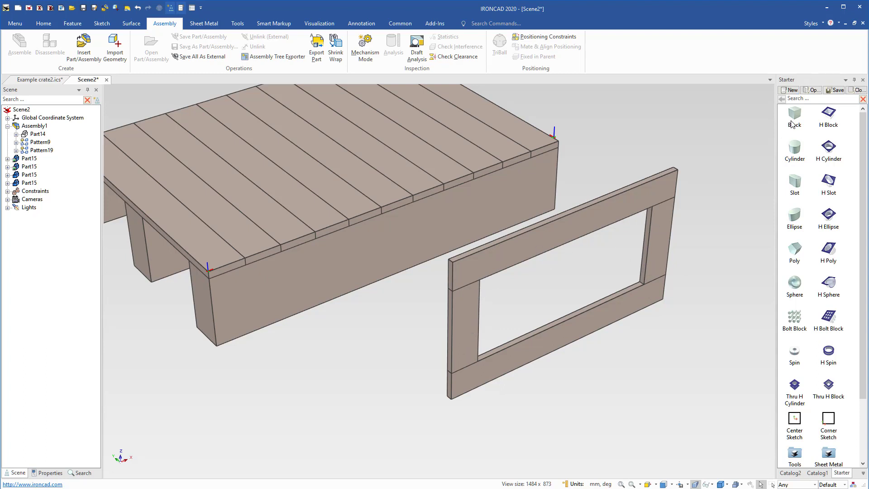
drag(793, 113, 520, 351)
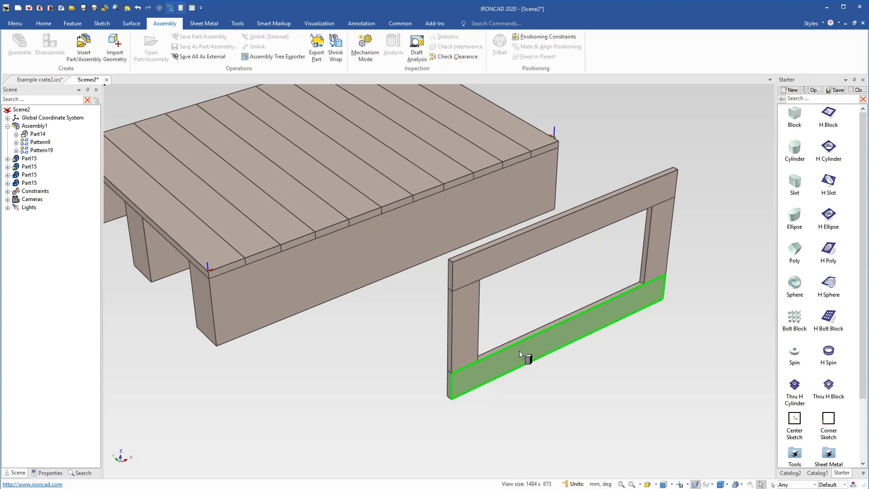
right_drag(509, 355, 508, 355)
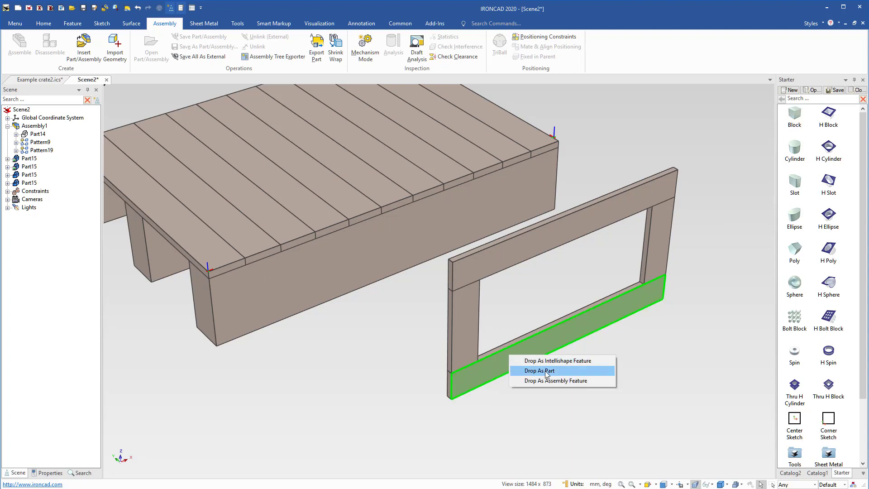
click(561, 367)
scroll(499, 346, up, 3)
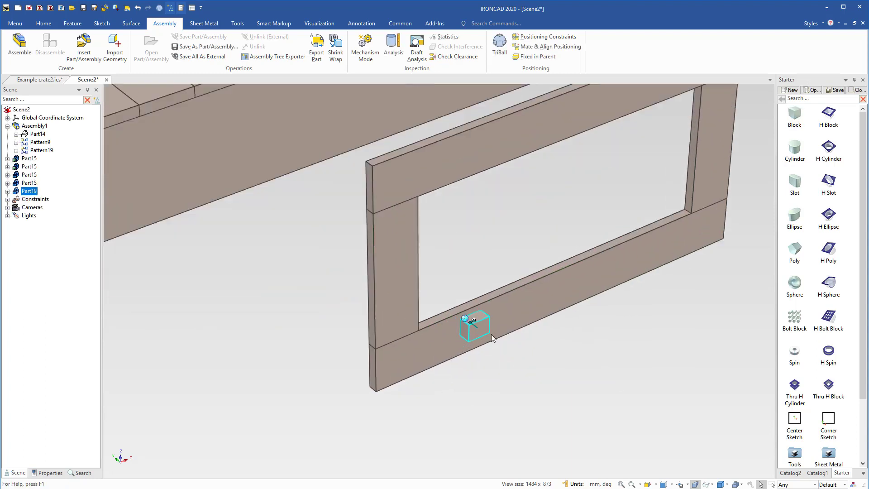
Step: Reverse the new block's depth direction so that it extends into the lower board
key(F10)
right_click(477, 328)
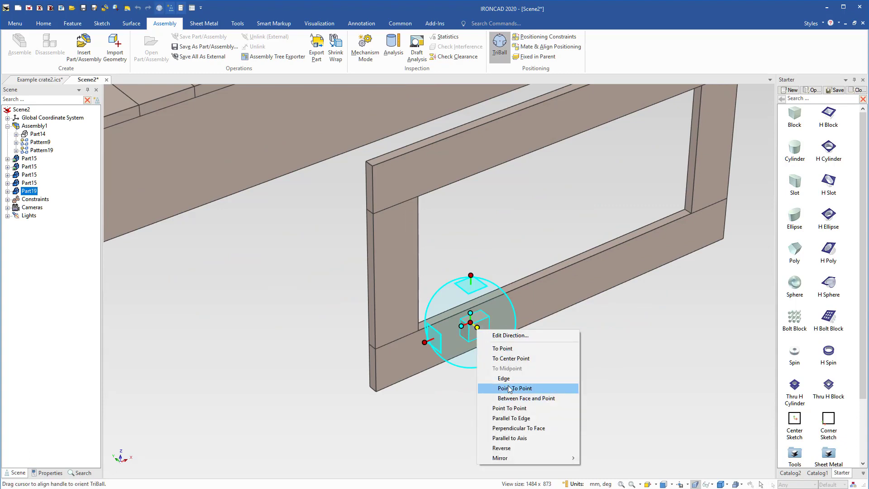
click(519, 448)
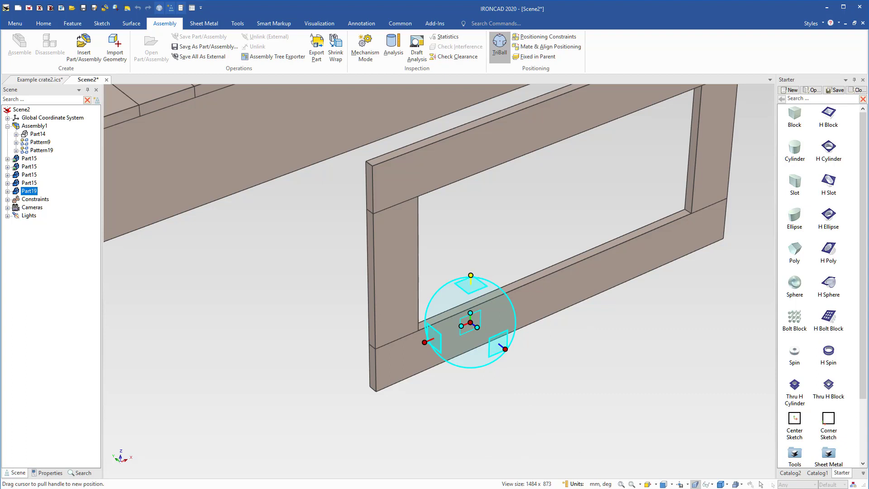
Step: Move the new block up into the frame opening and size it 20 mm deep, about 310 mm long and 97 mm high
drag(471, 276, 472, 226)
key(F10)
click(475, 268)
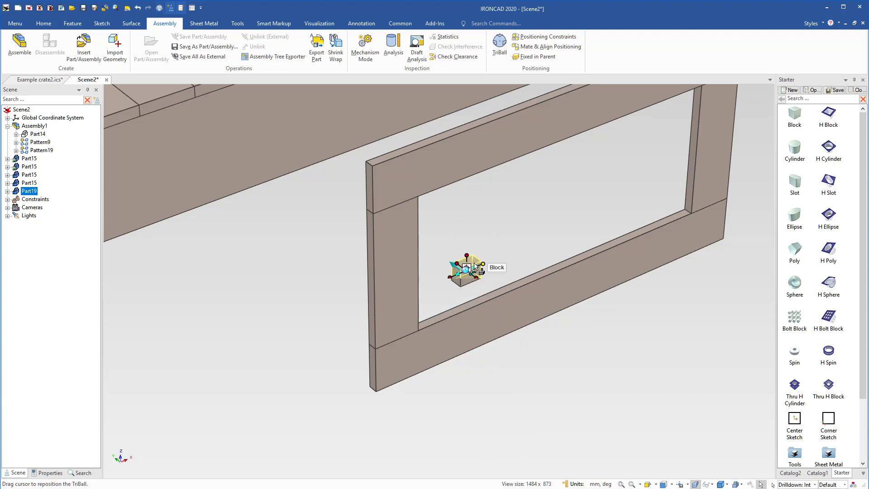
click(473, 273)
text(50)
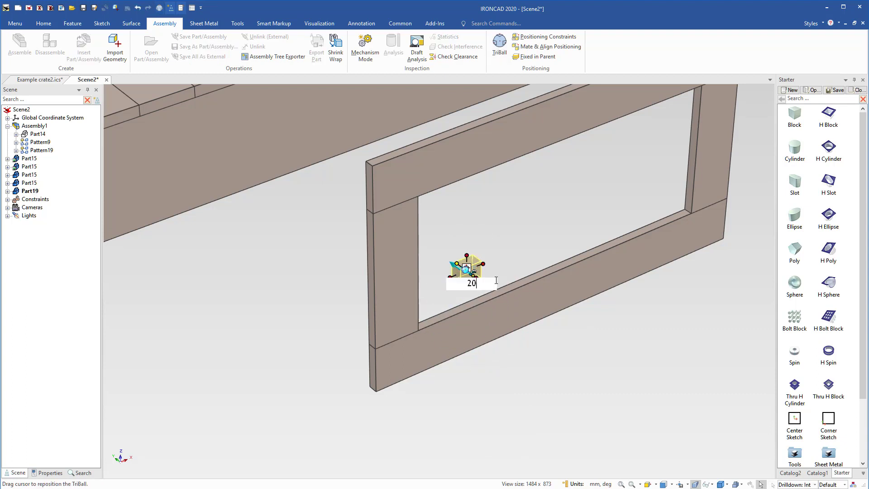
key(Return)
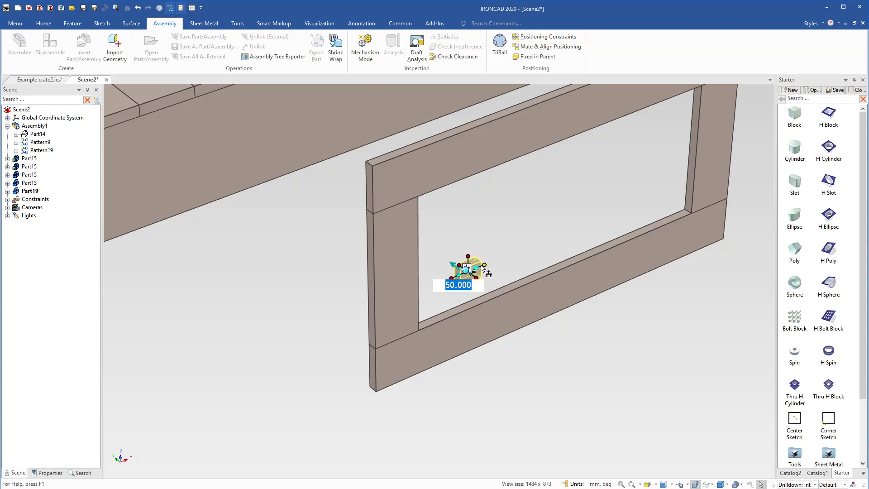
drag(485, 265, 575, 238)
drag(522, 231, 513, 202)
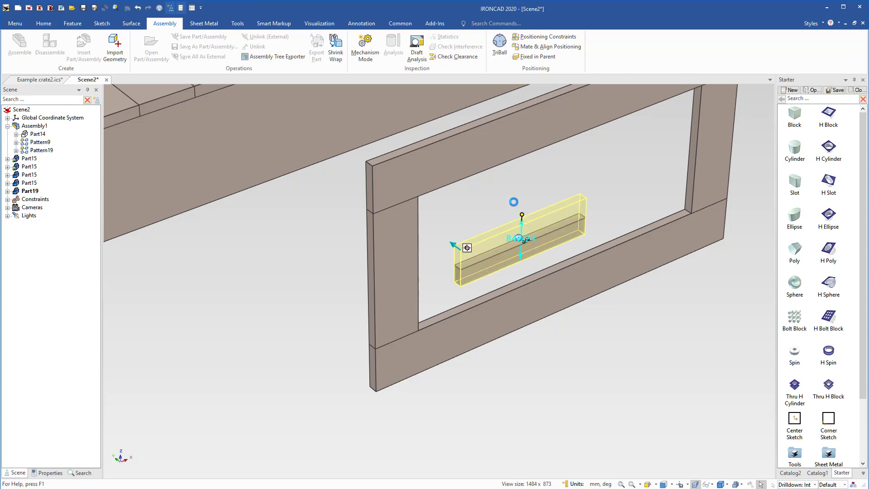
Step: Edit the block's cross-section and project the frame opening's four inner edges into it as associative construction lines
click(558, 228)
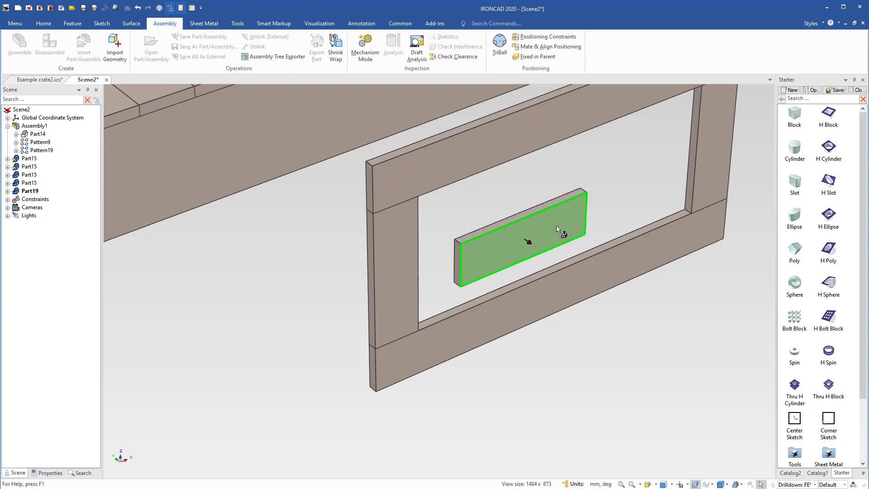
click(561, 229)
right_click(570, 232)
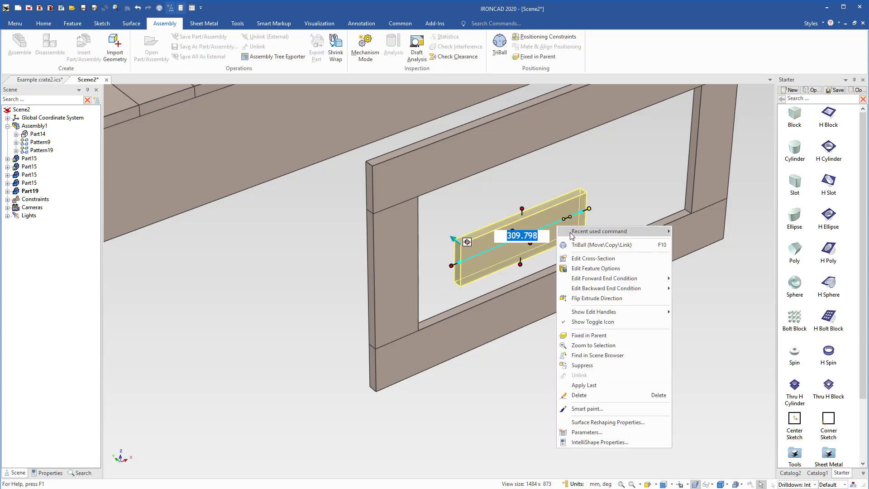
click(591, 259)
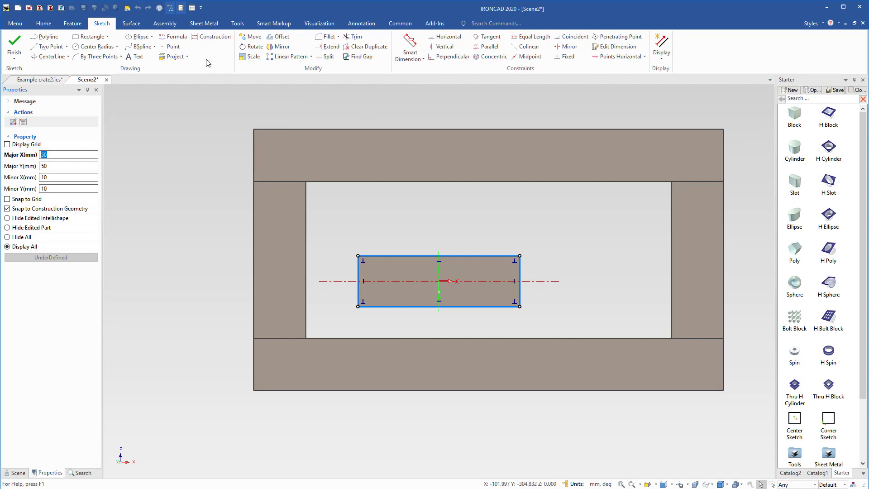
click(187, 57)
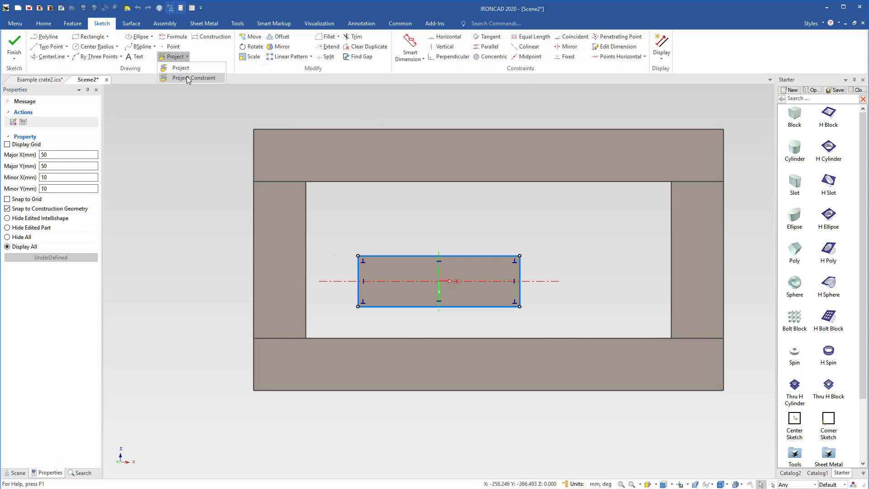
click(188, 75)
click(236, 37)
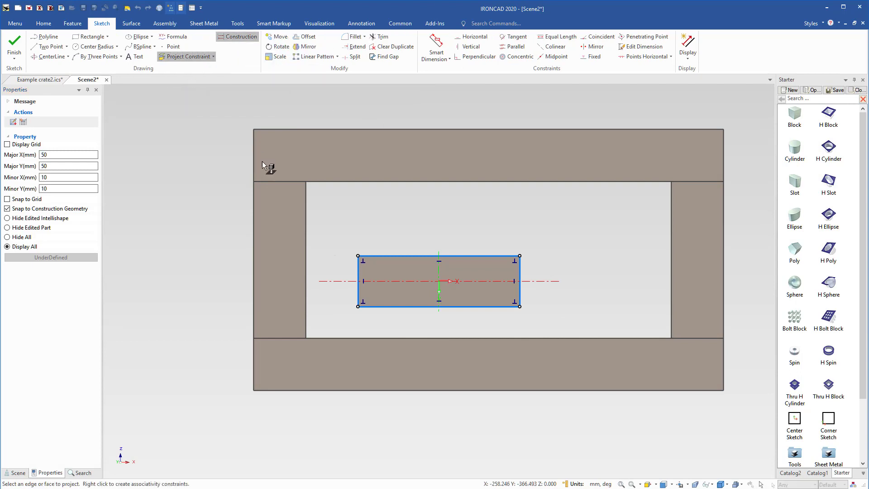
click(321, 191)
click(306, 206)
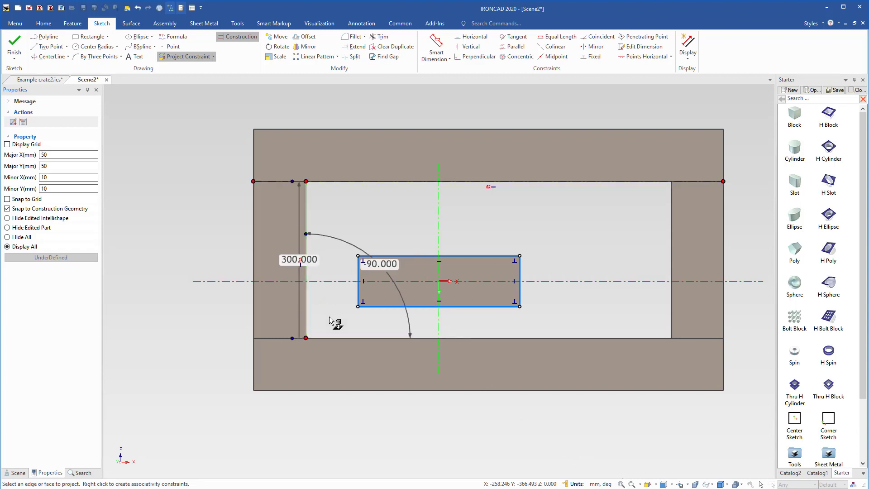
click(334, 338)
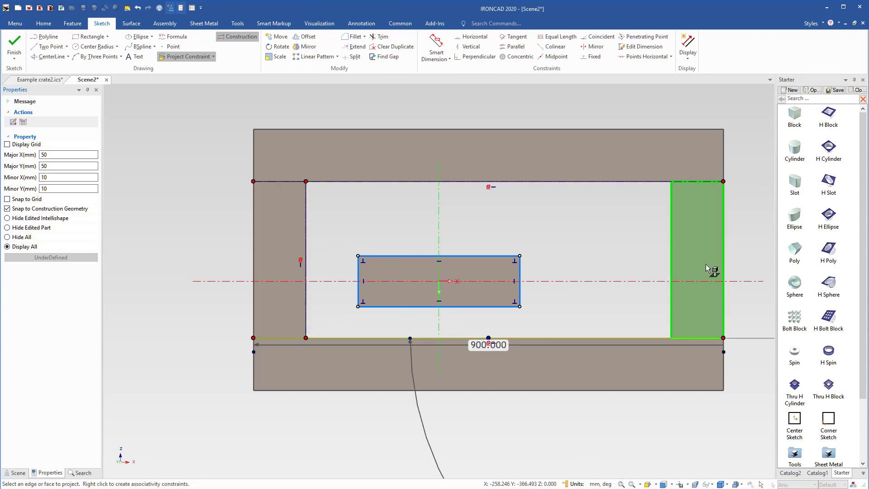
click(674, 281)
key(Escape)
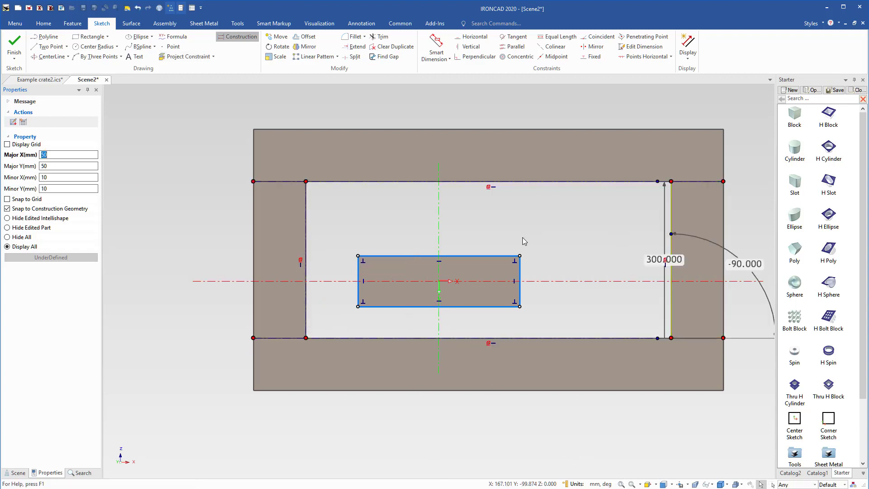
Step: Lock the perpendicular constraints at the corners of the block's rectangular profile
right_click(516, 262)
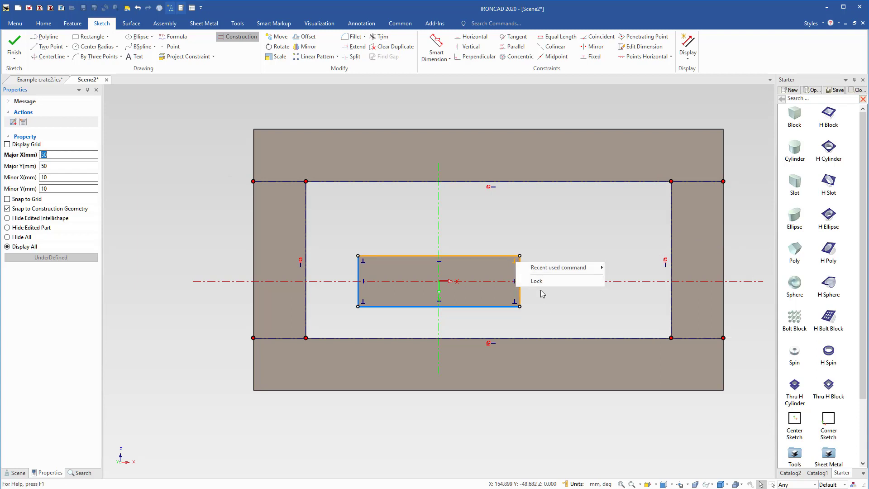
click(543, 282)
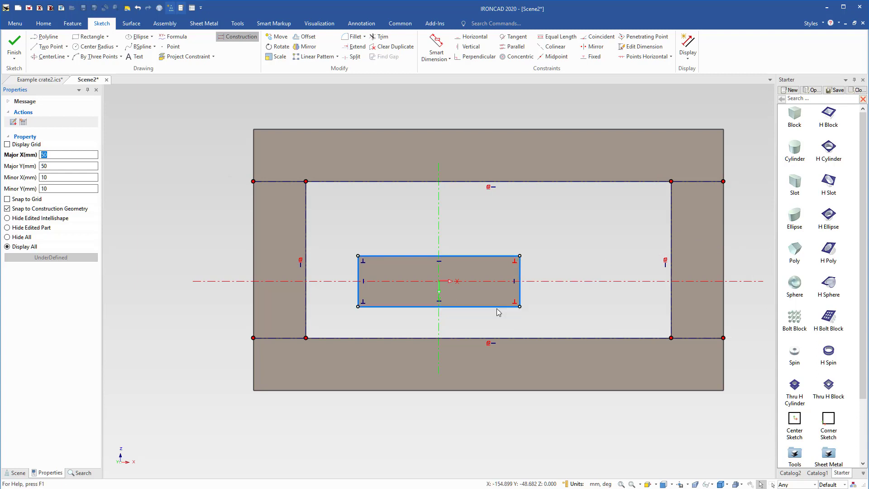
right_click(363, 300)
click(382, 318)
right_click(362, 263)
click(389, 282)
Step: Dimension a short side of the rectangular profile and set it to 100 mm
click(437, 48)
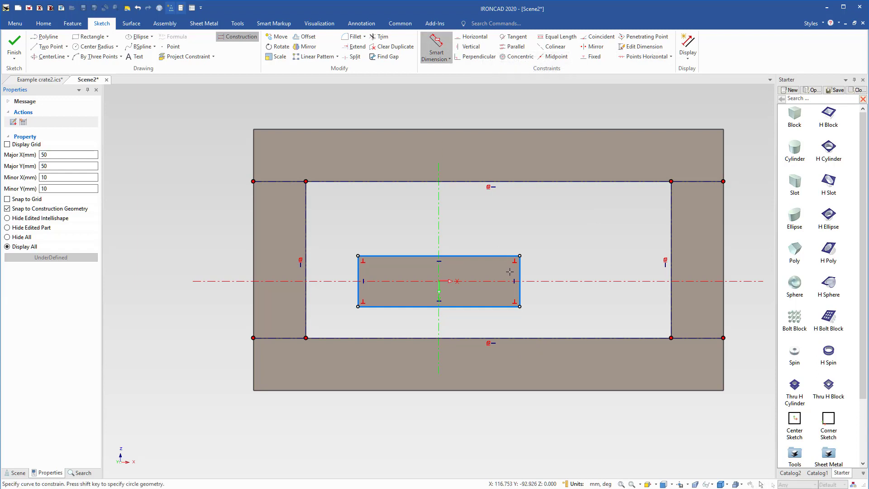
click(519, 270)
click(543, 260)
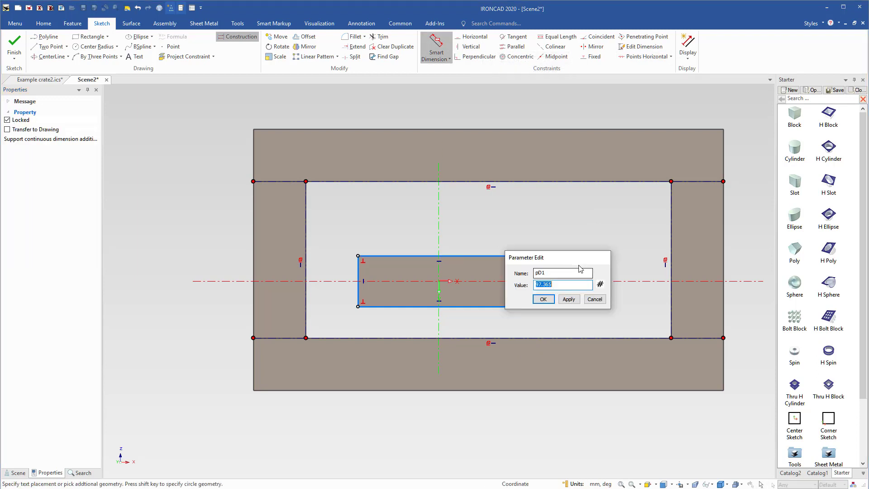
text(100)
key(Return)
scroll(578, 266, up, 3)
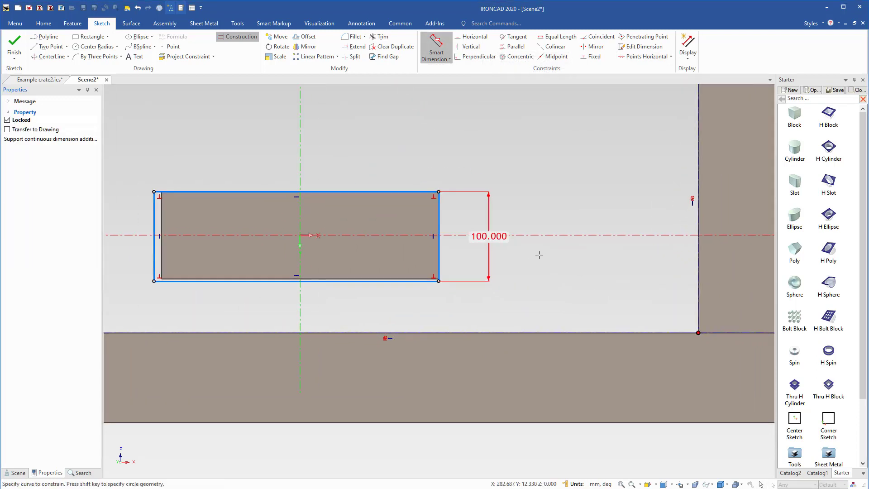
scroll(368, 190, down, 3)
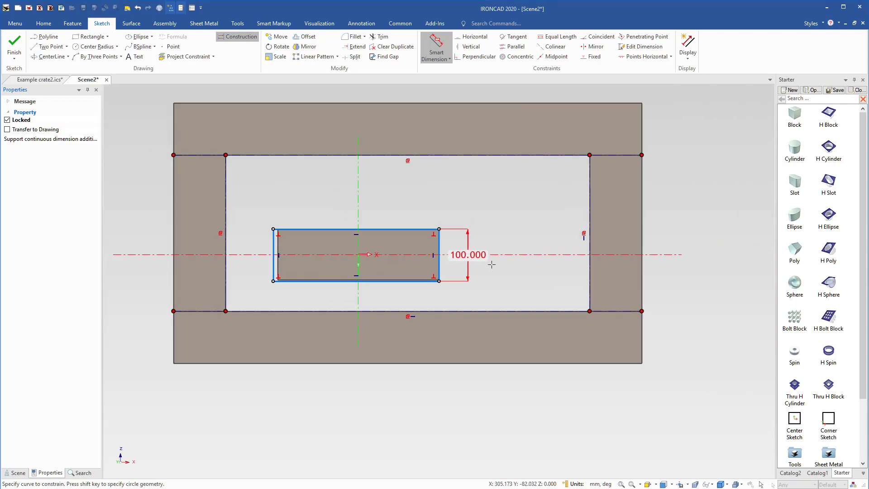
click(438, 62)
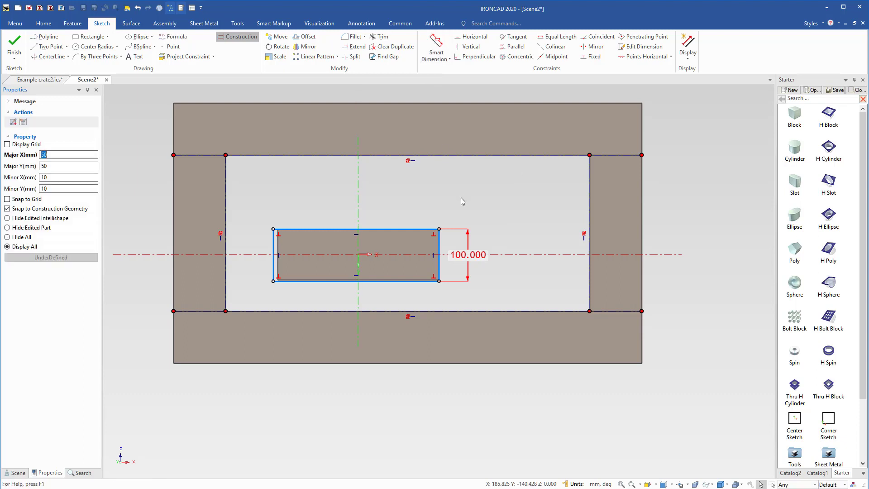
Step: Make each of the rectangle's four corners coincident with a different projected frame edge to form a diagonal brace, and finish the cross-section
click(598, 36)
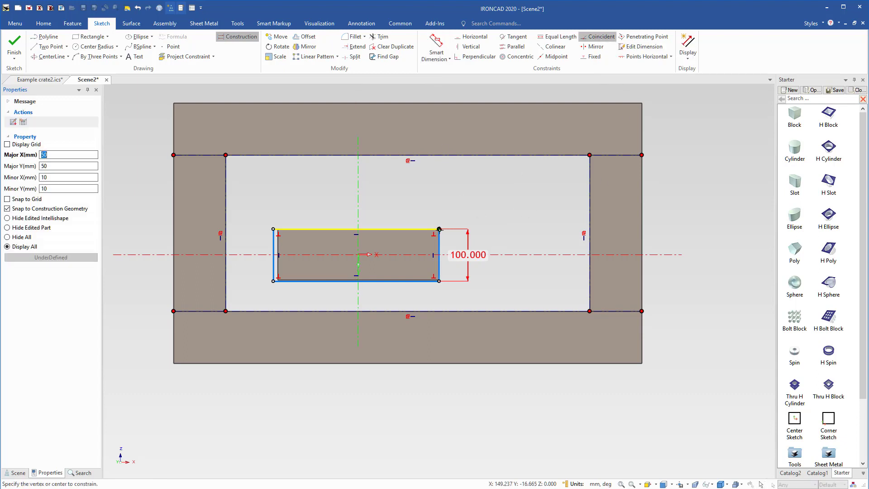
click(439, 229)
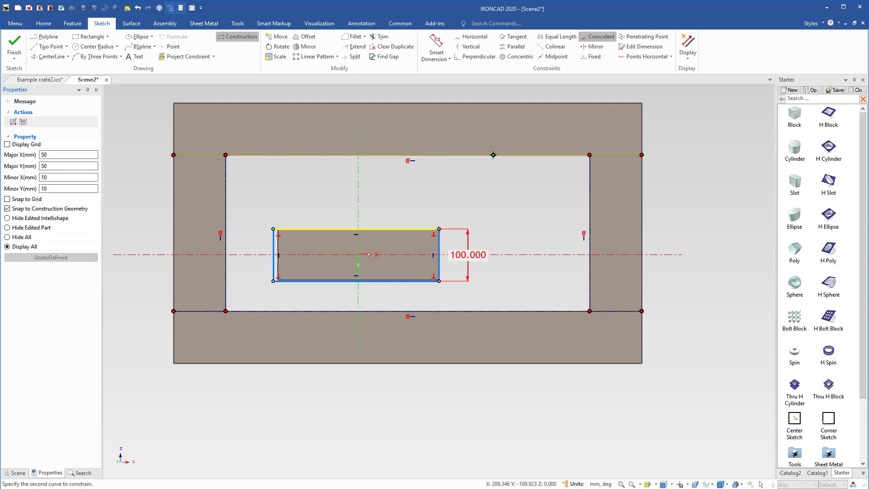
click(493, 155)
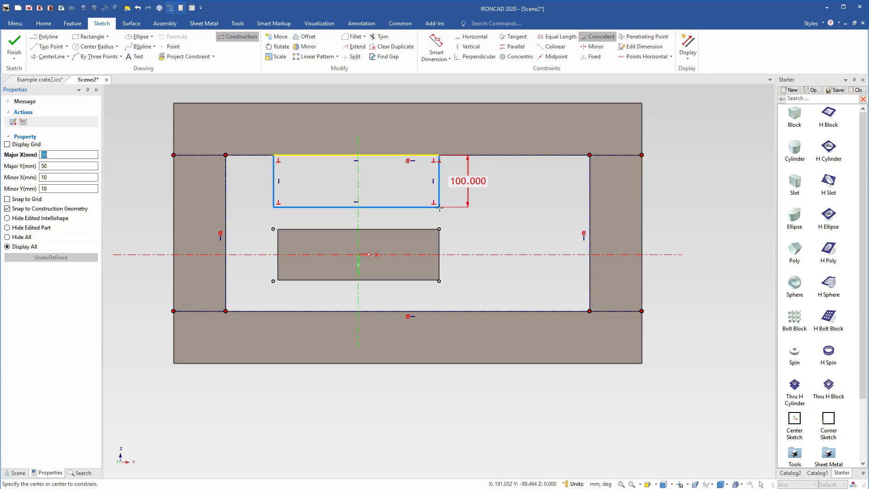
click(439, 208)
click(590, 208)
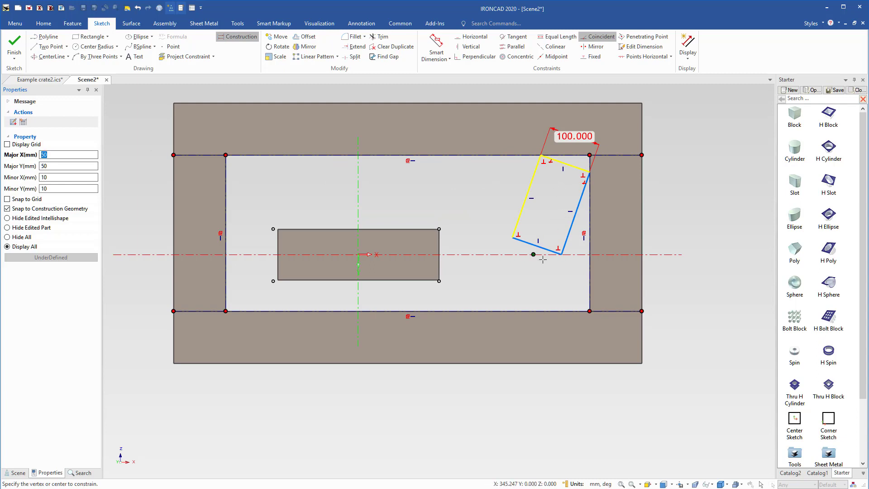
click(561, 255)
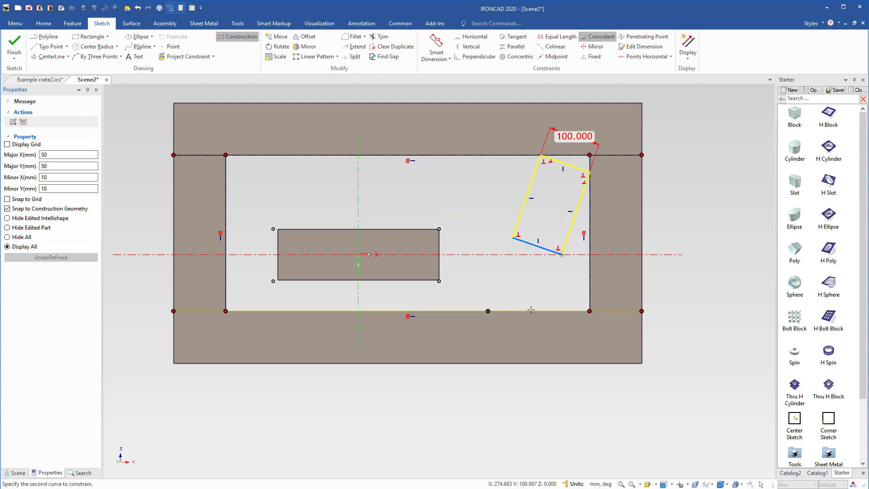
click(528, 311)
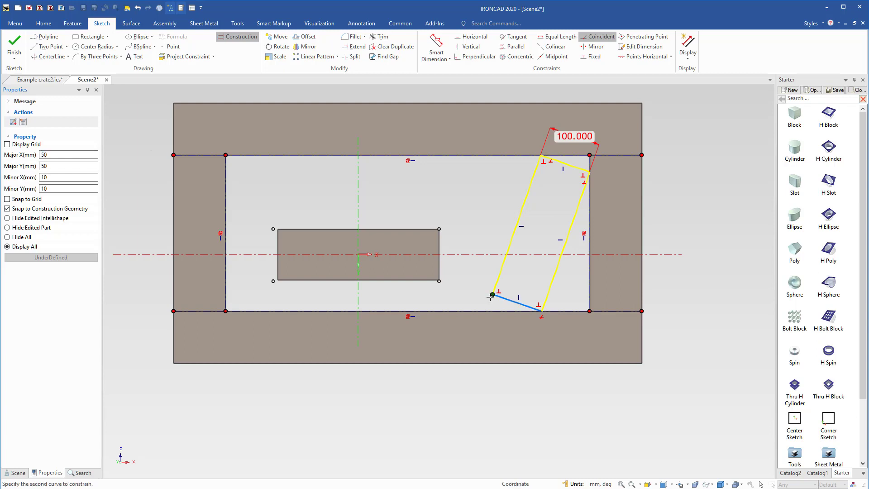
click(224, 276)
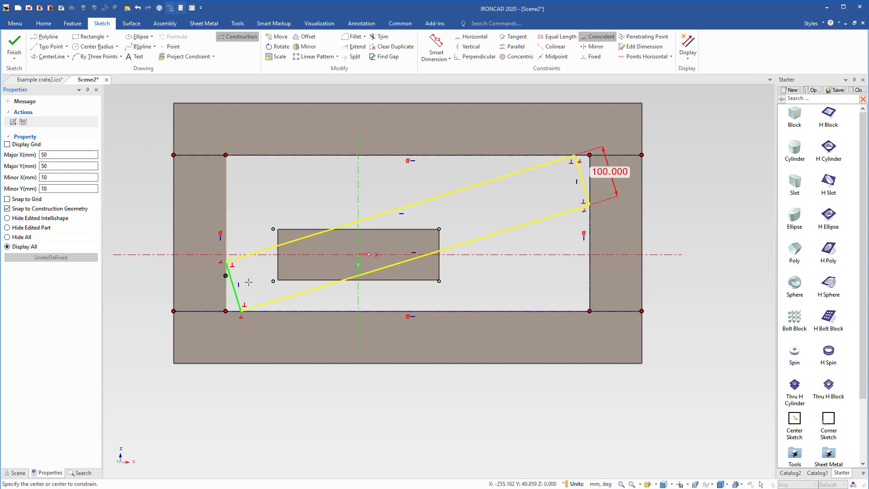
key(Escape)
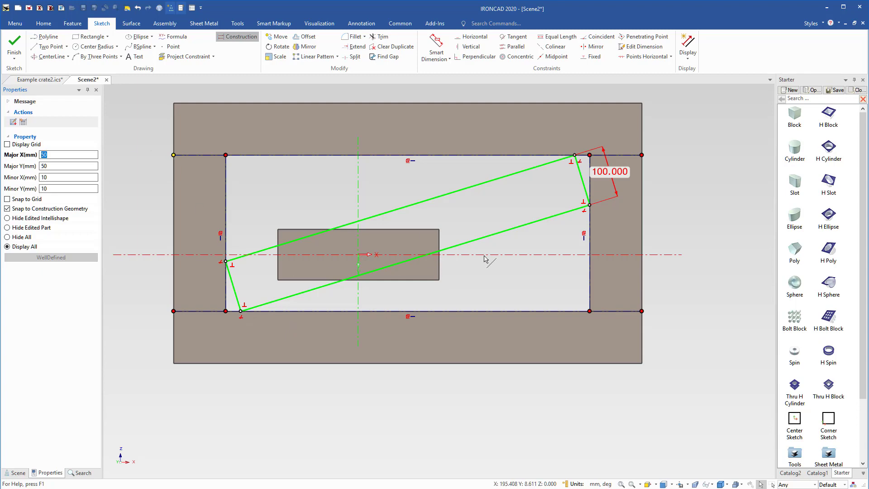
click(15, 47)
click(493, 389)
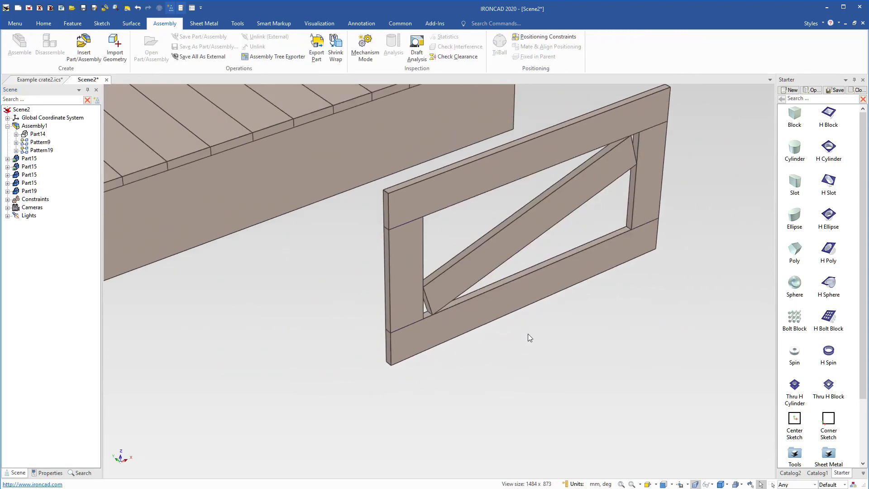
Step: Apply the Wood texture from the Textures catalog to all parts of the pallet assembly
scroll(527, 337, down, 5)
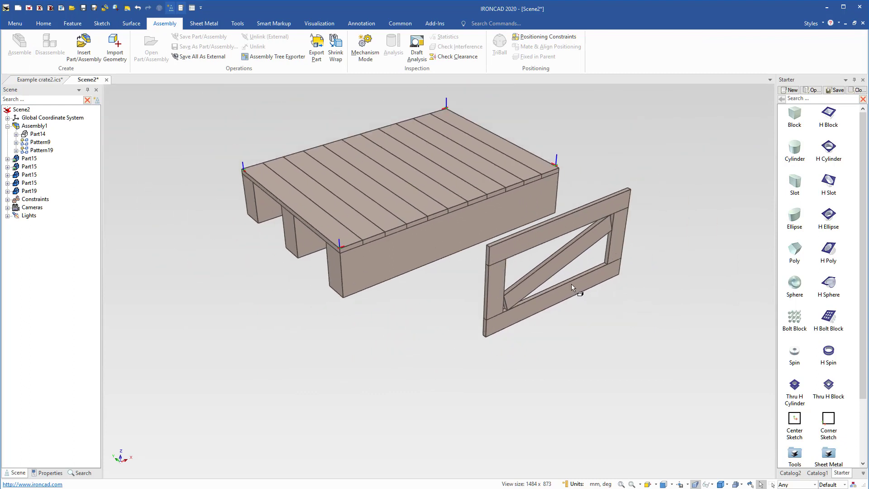
middle_drag(571, 284, 545, 269)
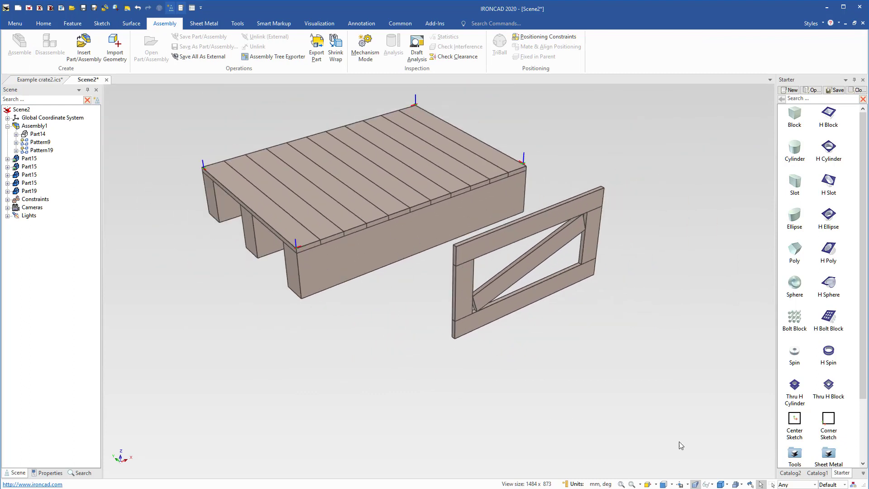
click(863, 473)
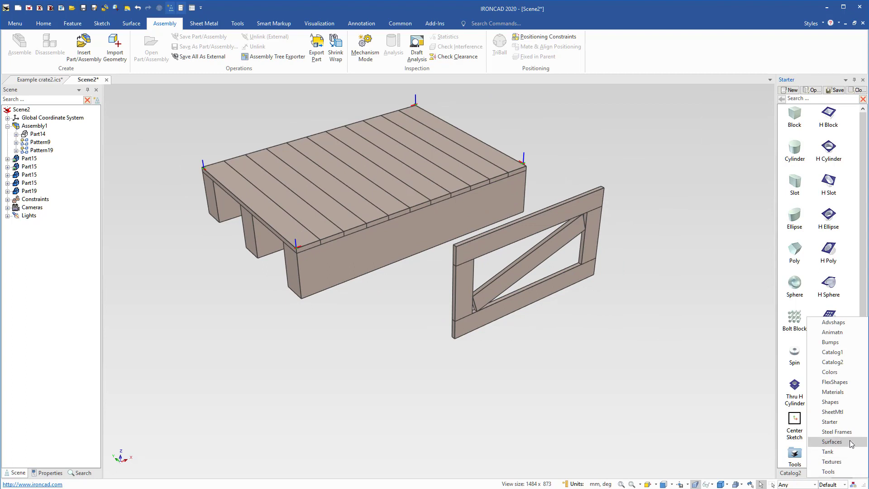
click(832, 461)
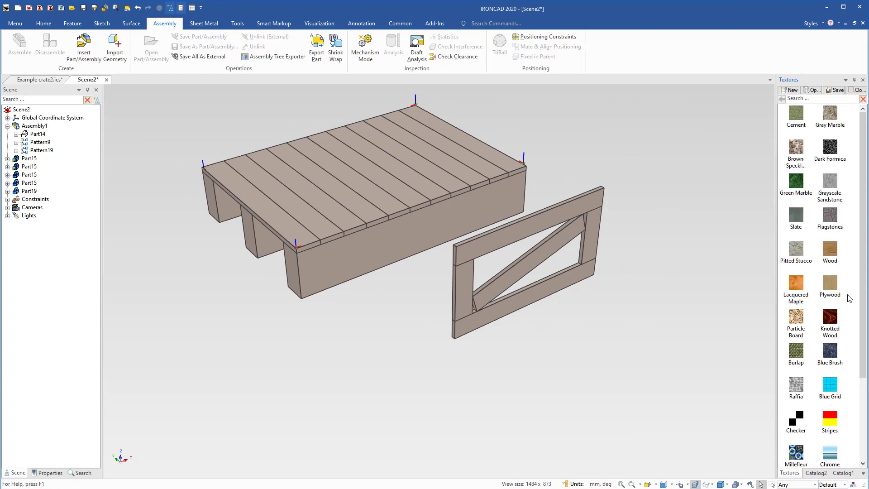
click(306, 220)
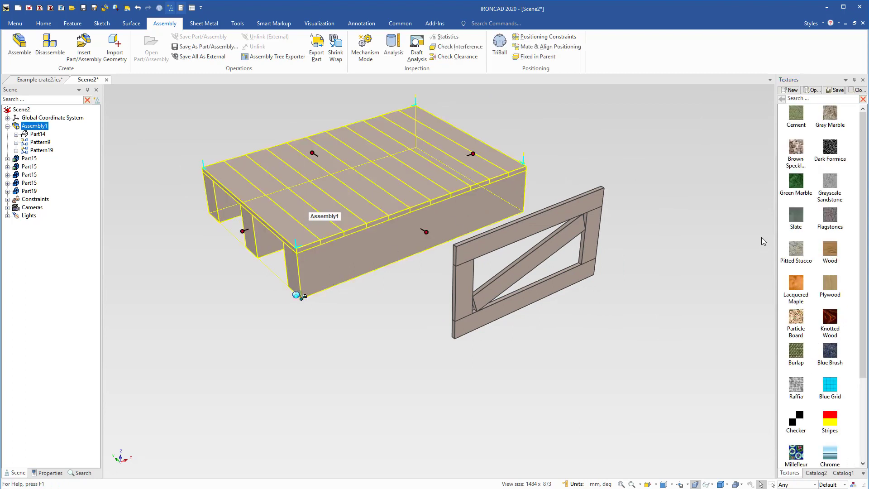
drag(831, 250, 379, 259)
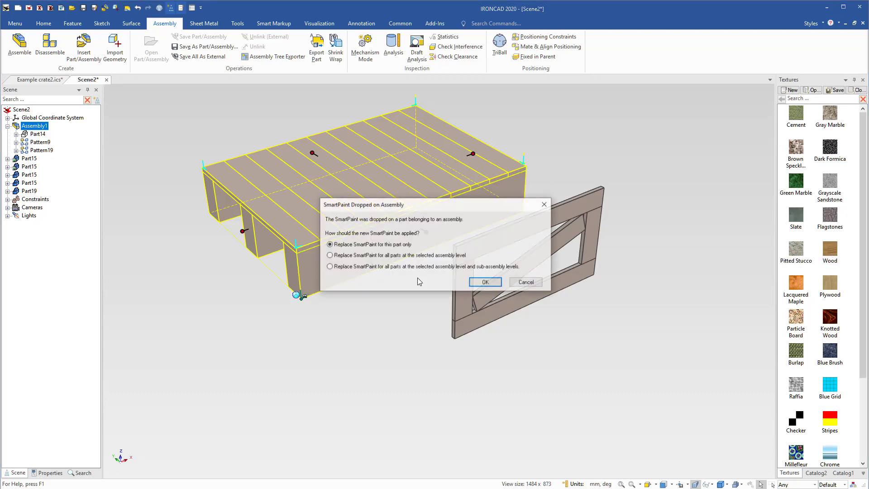
click(486, 282)
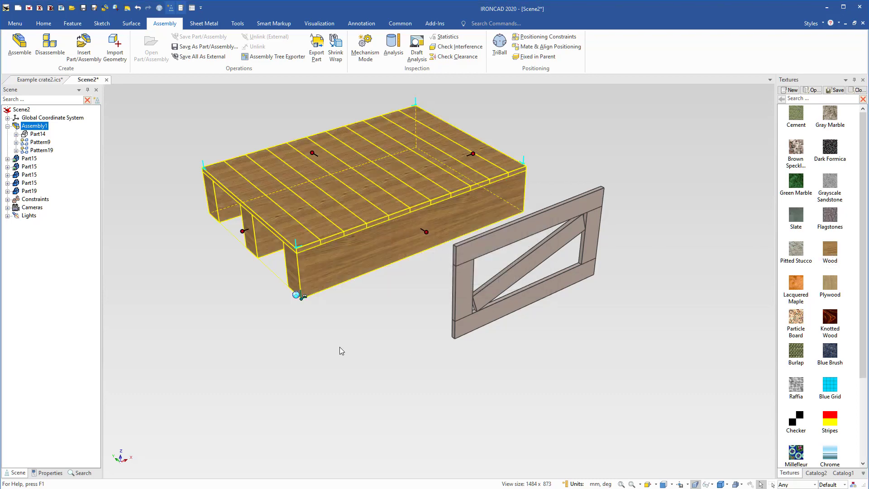
Step: Group the four frame boards and the diagonal brace into one assembly and apply the Wood texture to all its parts
scroll(506, 268, up, 2)
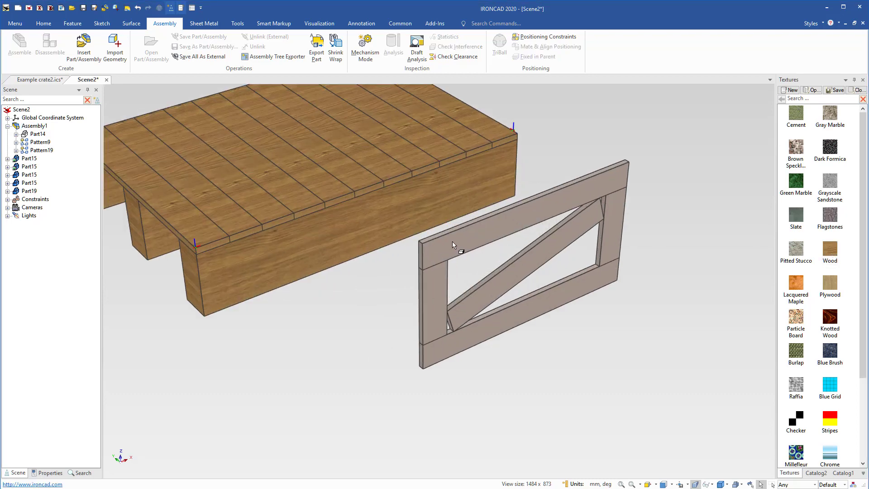
click(471, 251)
click(431, 298)
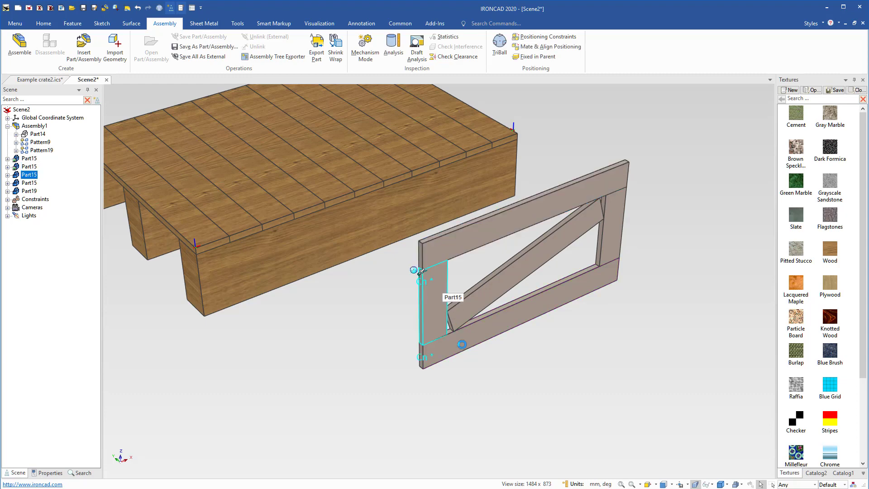
click(473, 337)
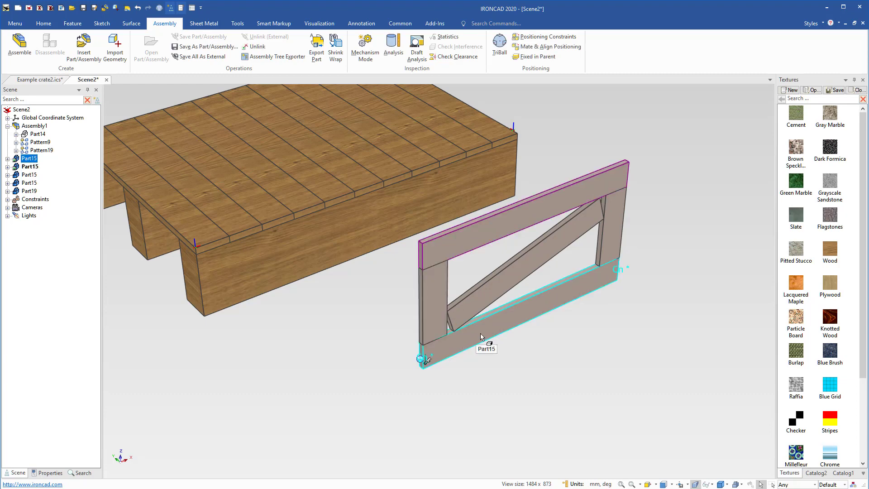
shift+click(438, 309)
shift+click(504, 231)
shift+click(624, 247)
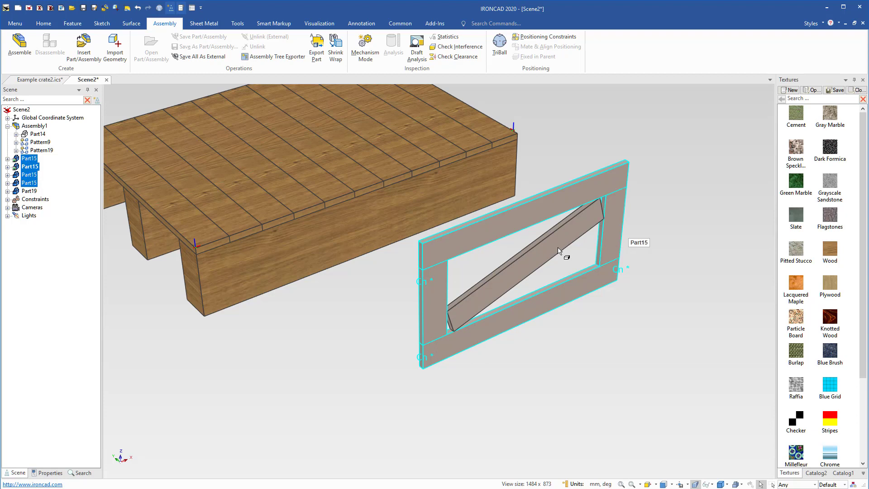
shift+click(552, 256)
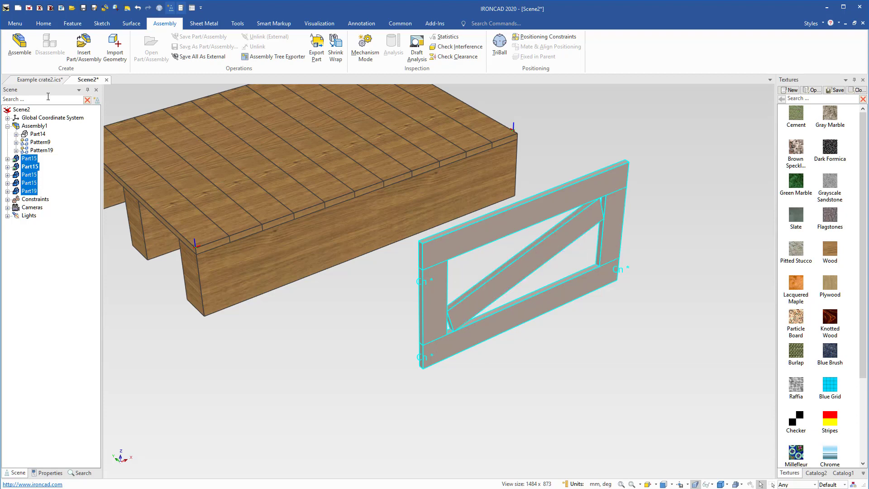
click(19, 44)
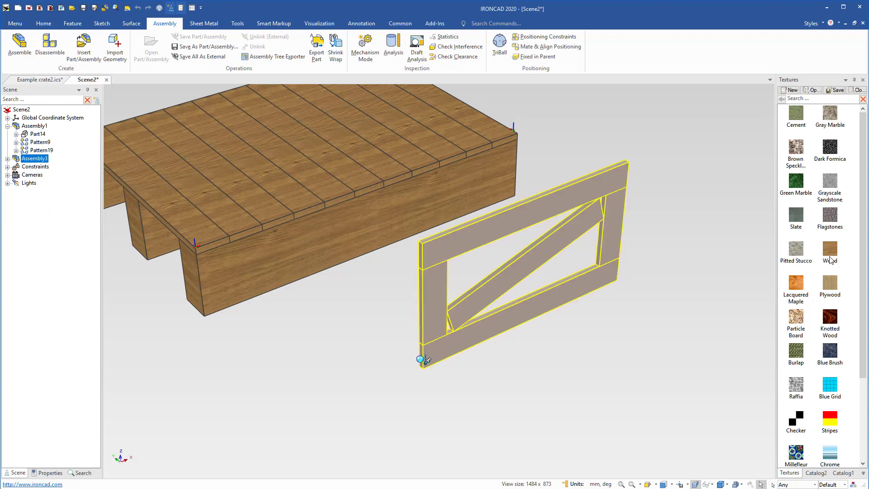
drag(830, 259, 492, 294)
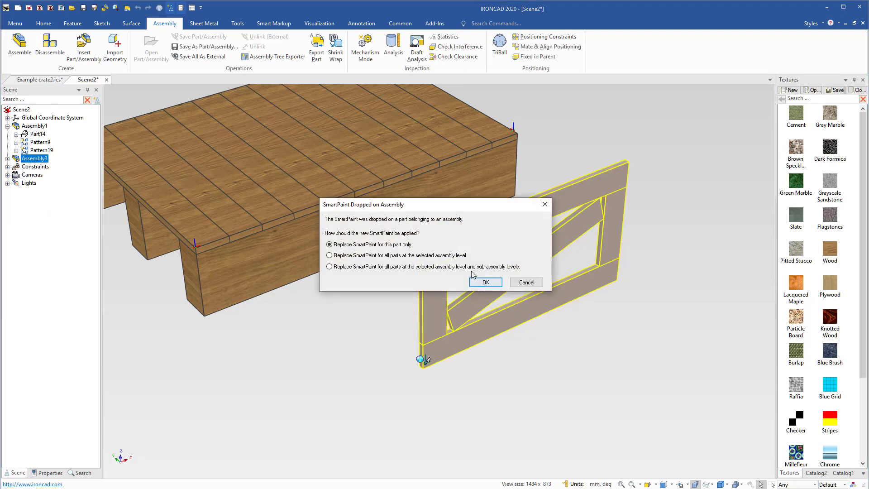
click(481, 283)
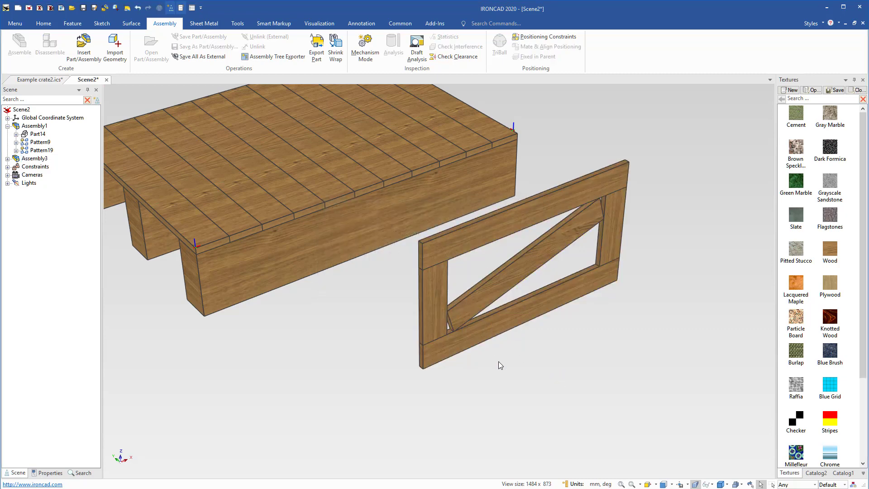
Step: Check the crate side assembly's own parameters without those below it, and read the attachment point name at the pallet's front corner
click(484, 335)
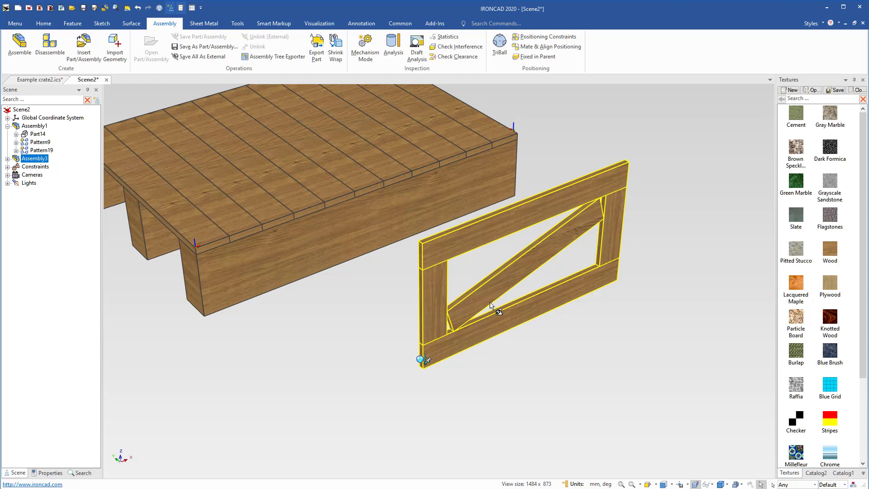
right_click(495, 329)
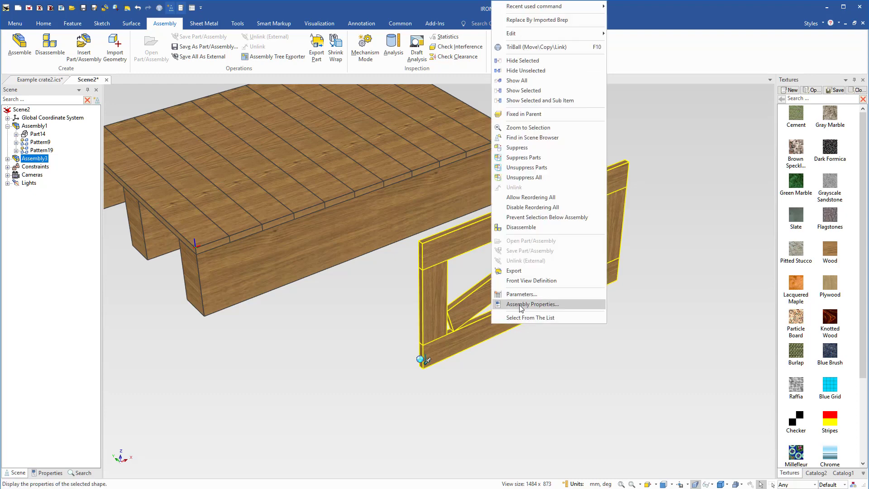
click(521, 294)
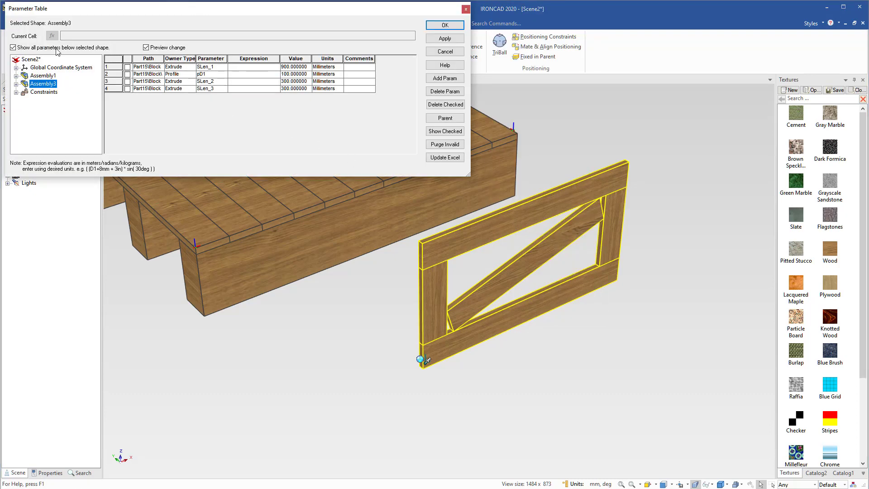
click(13, 47)
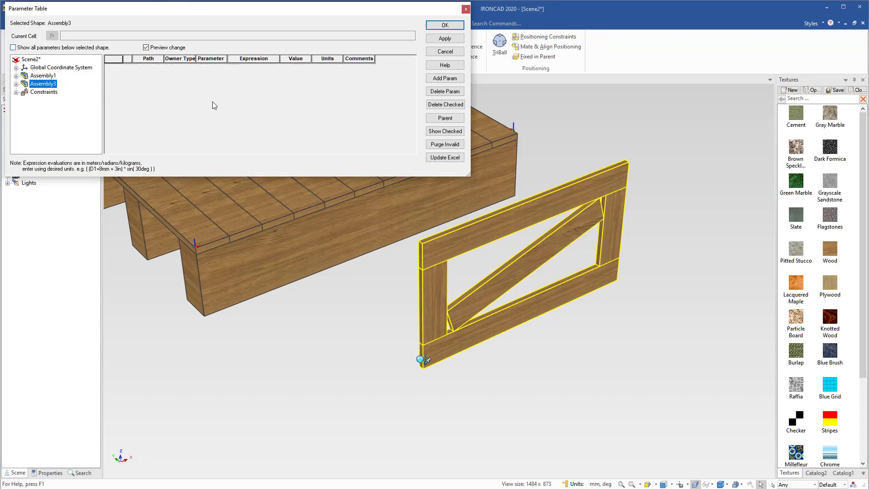
click(449, 92)
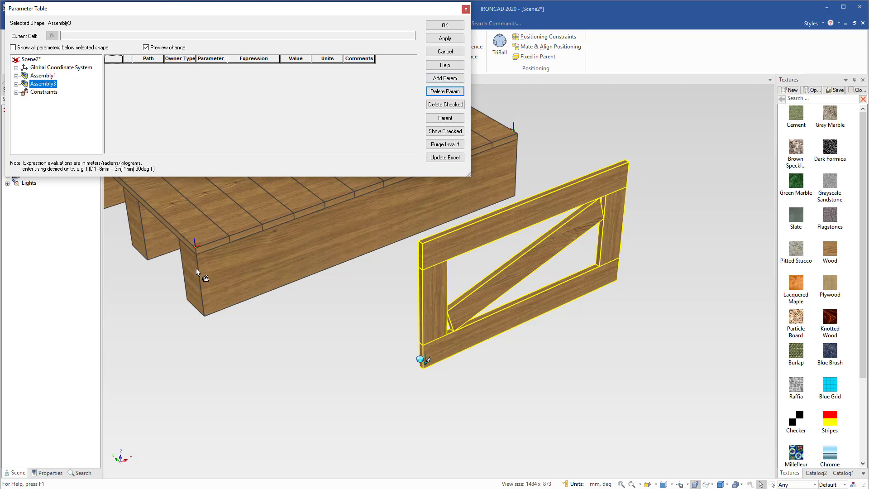
click(445, 25)
click(209, 263)
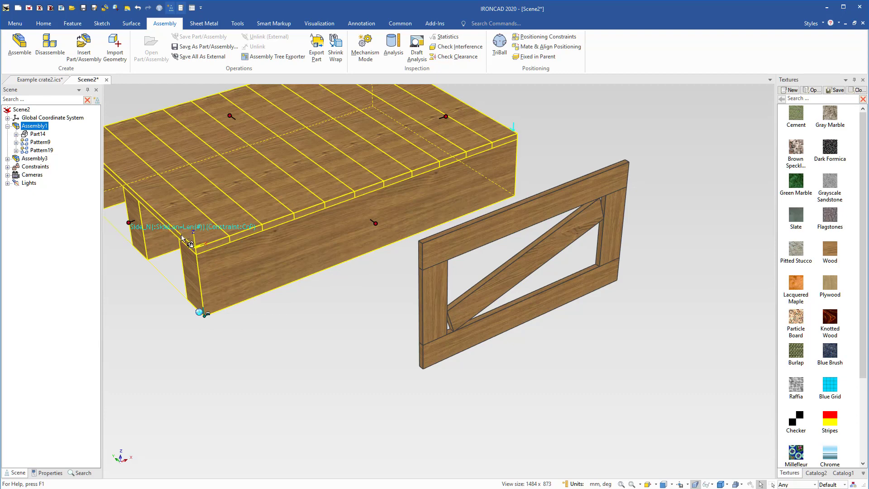
click(493, 380)
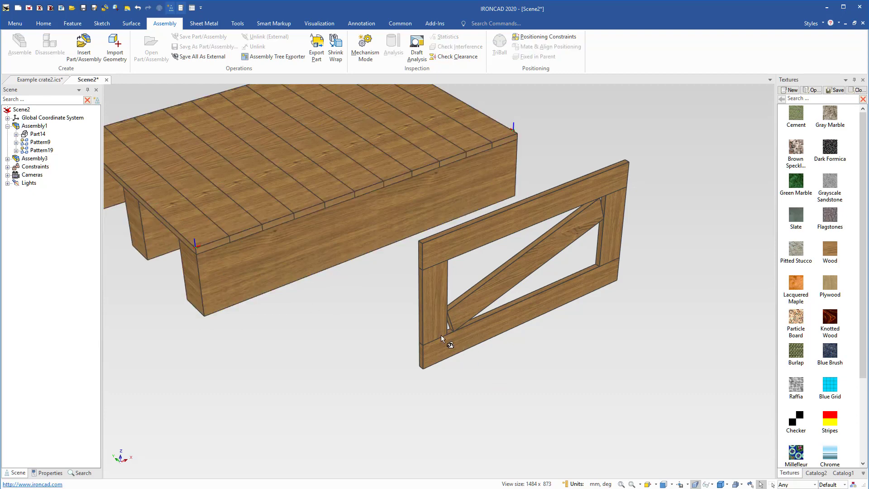
Step: Add a user-defined length parameter named SideLen with the value 900 to the crate side assembly
click(448, 333)
right_click(435, 322)
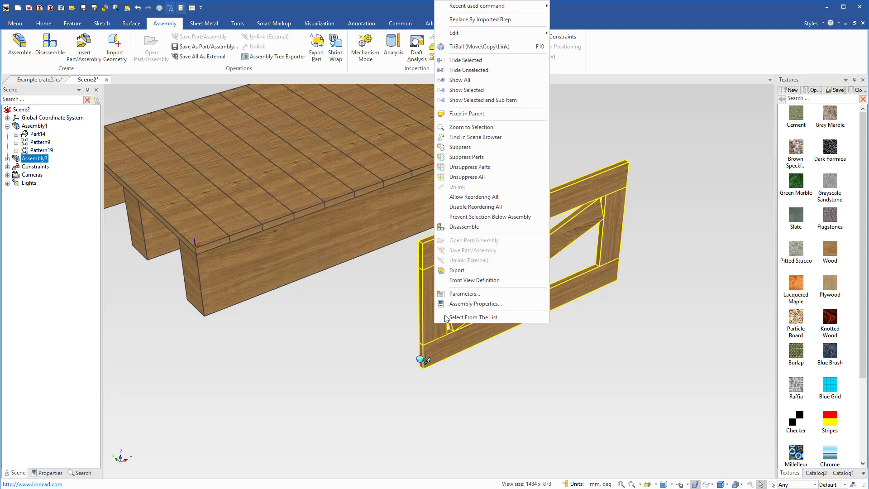
click(468, 294)
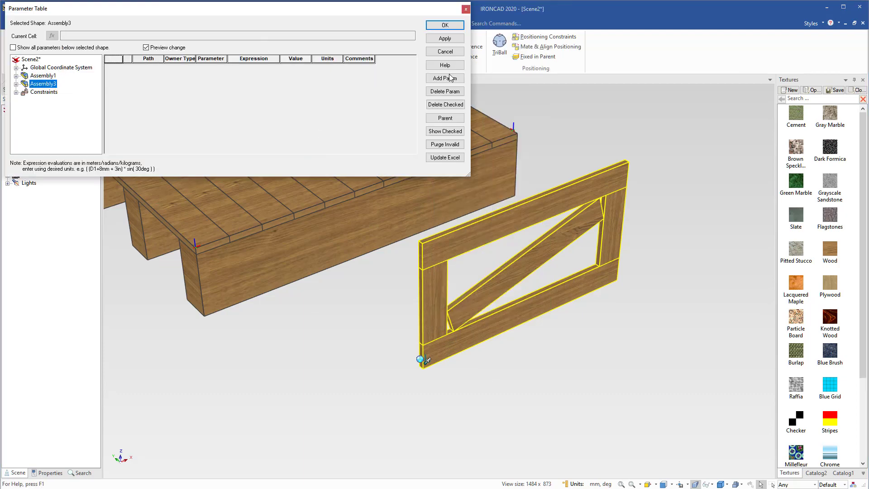
click(441, 78)
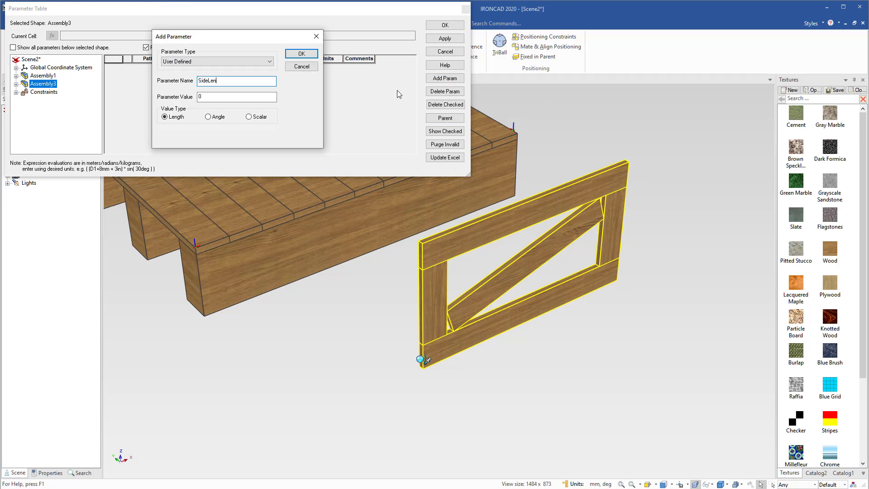
double_click(215, 98)
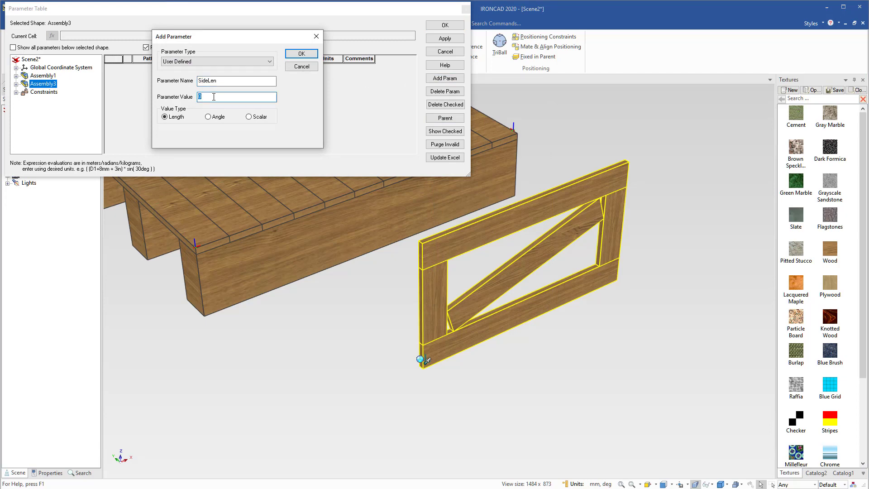
click(311, 53)
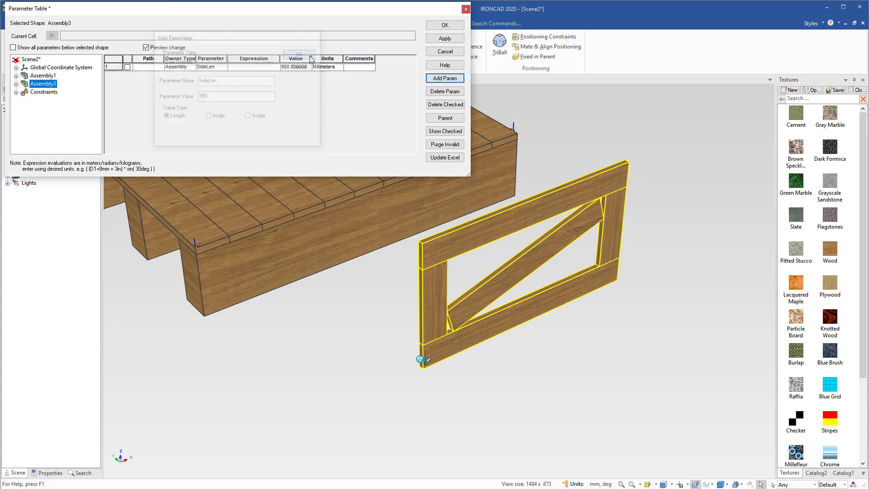
Step: Show all parameters below the crate side assembly and set the expression of SLen_1 to SideLen
click(37, 47)
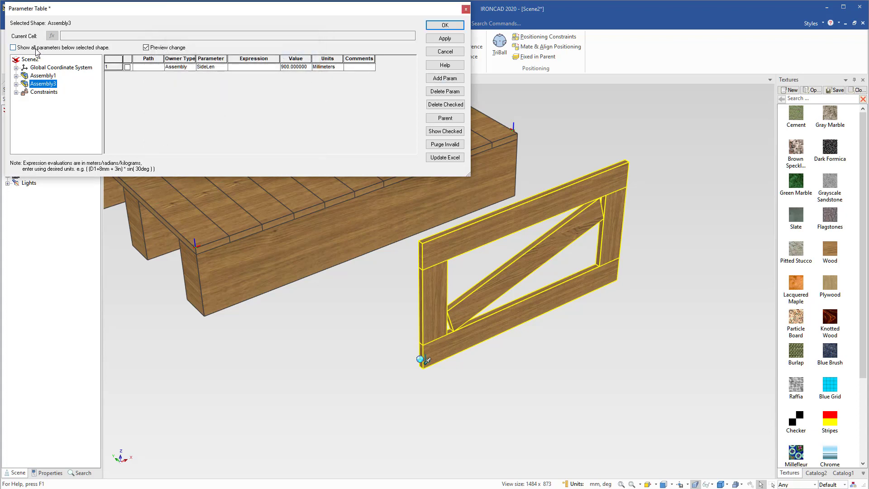
click(254, 74)
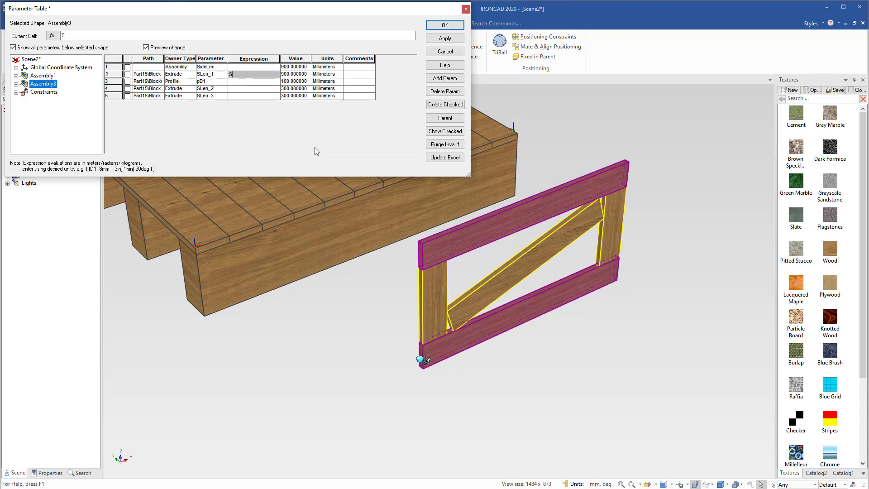
text(SideLen)
click(258, 82)
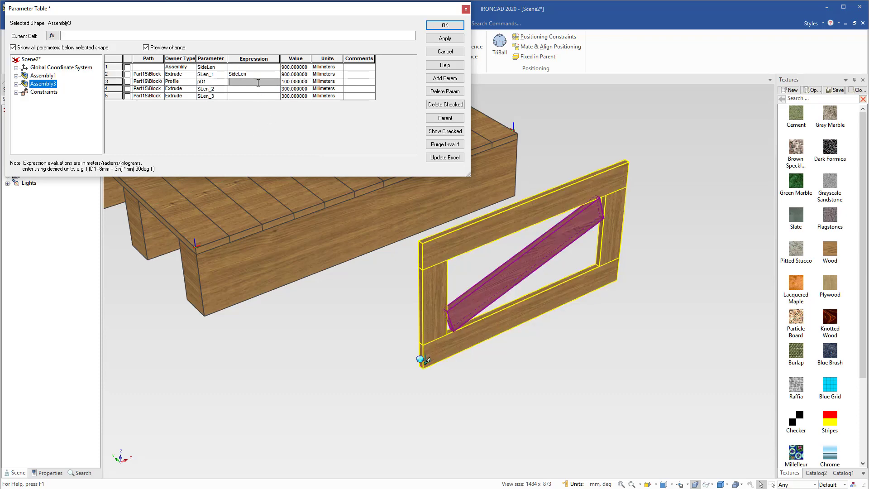
Step: Set the SideLen parameter to 800 mm and apply it to resize the crate side
click(301, 68)
click(303, 67)
text(800)
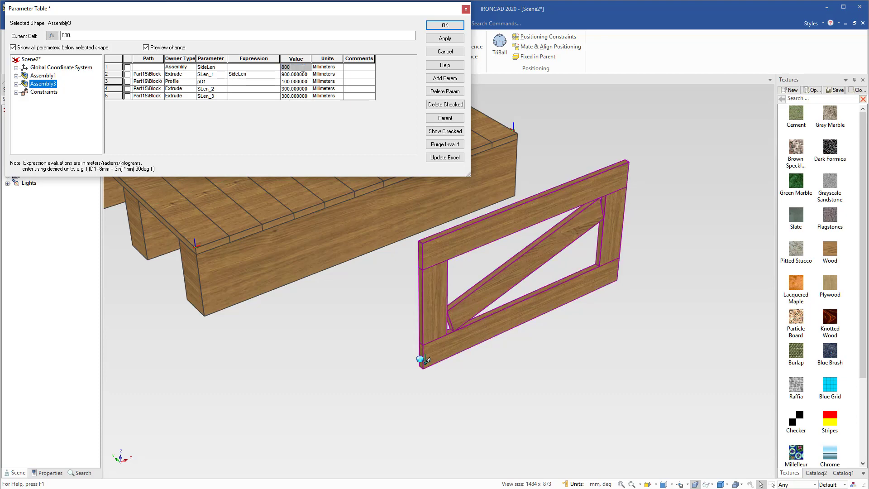
click(445, 38)
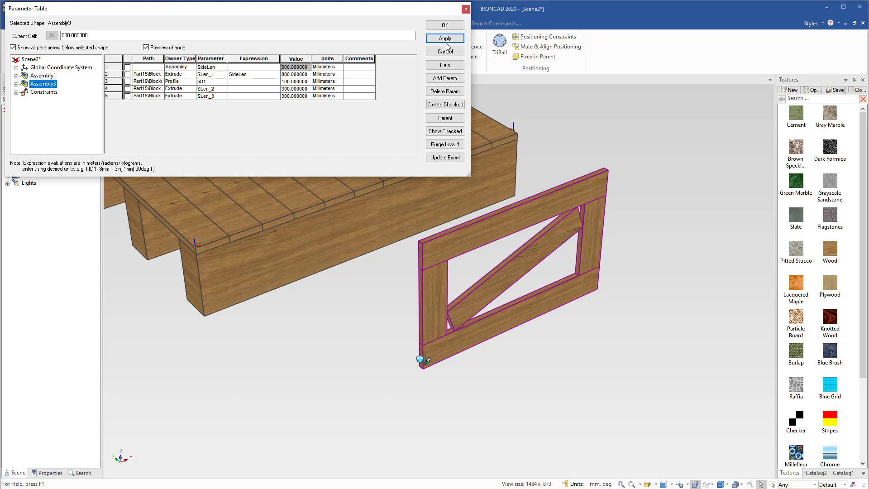
click(445, 26)
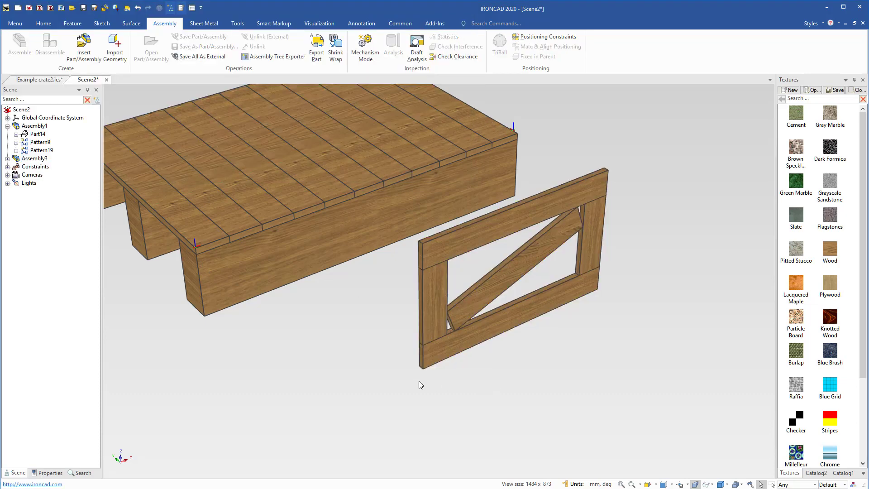
Step: Place an attachment point at the crate side assembly's lower front corner, on the end of the bottom board nearest the view
middle_drag(514, 414, 444, 403)
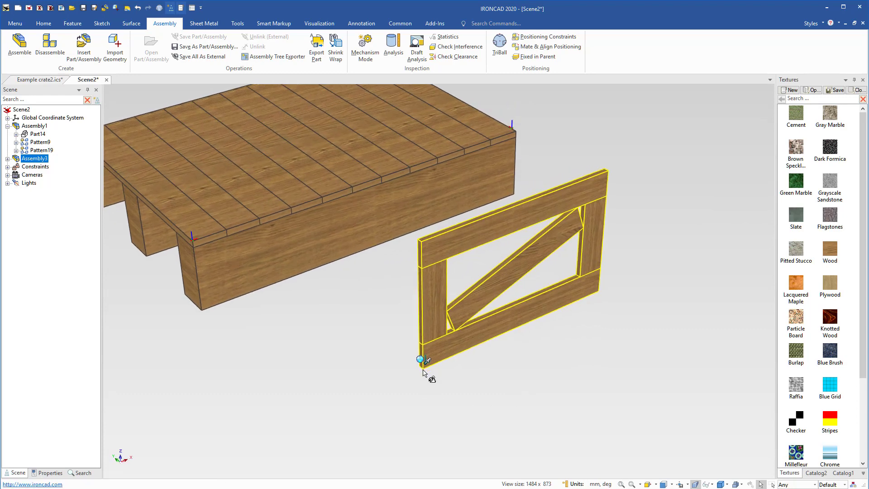
scroll(427, 368, up, 2)
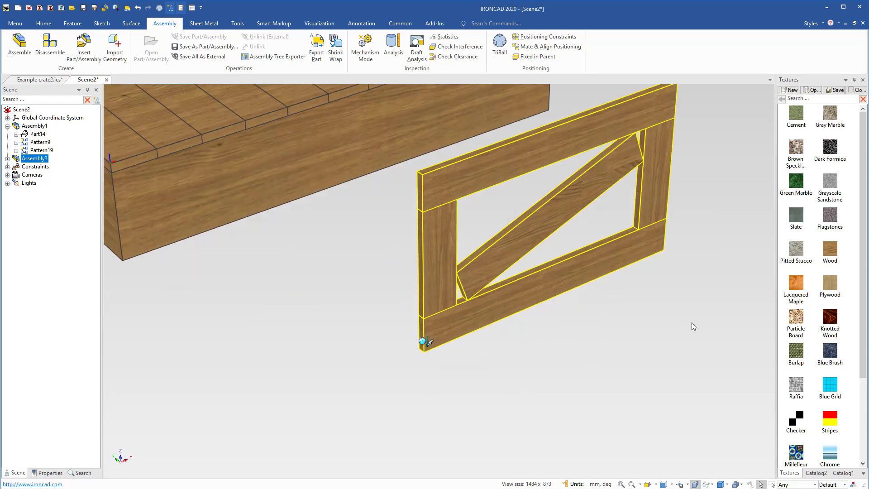
click(822, 475)
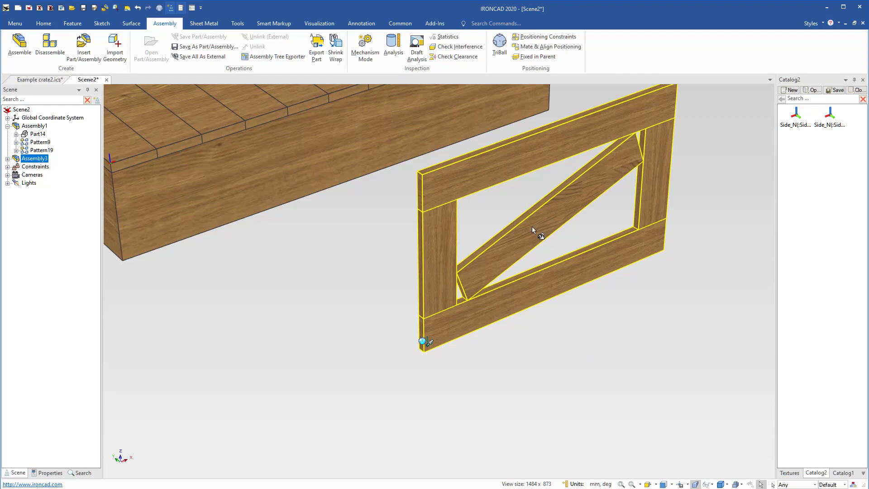
click(238, 23)
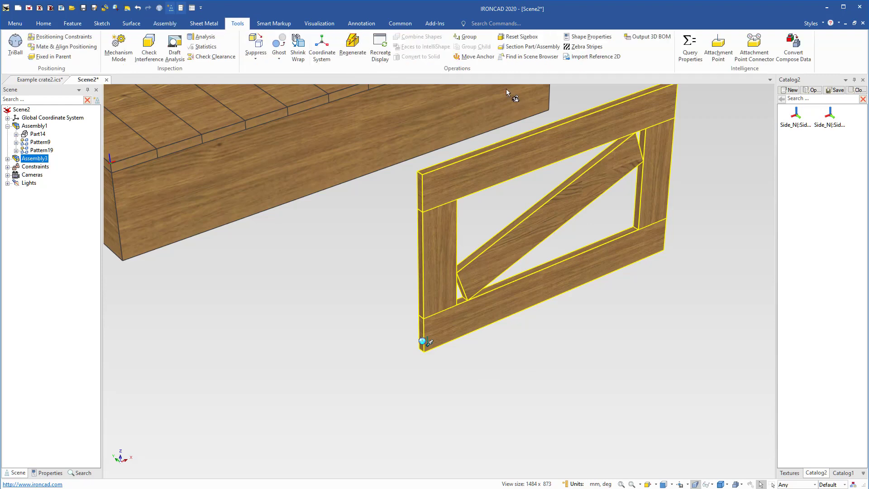
click(719, 53)
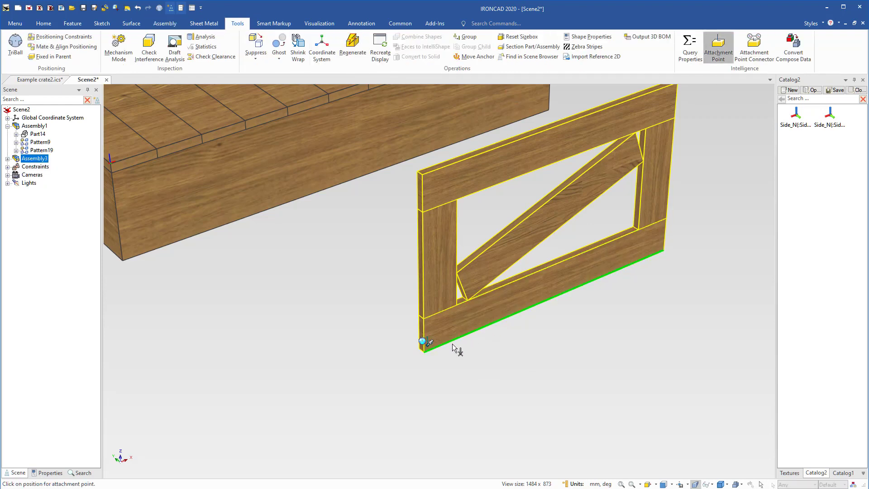
click(423, 349)
click(424, 350)
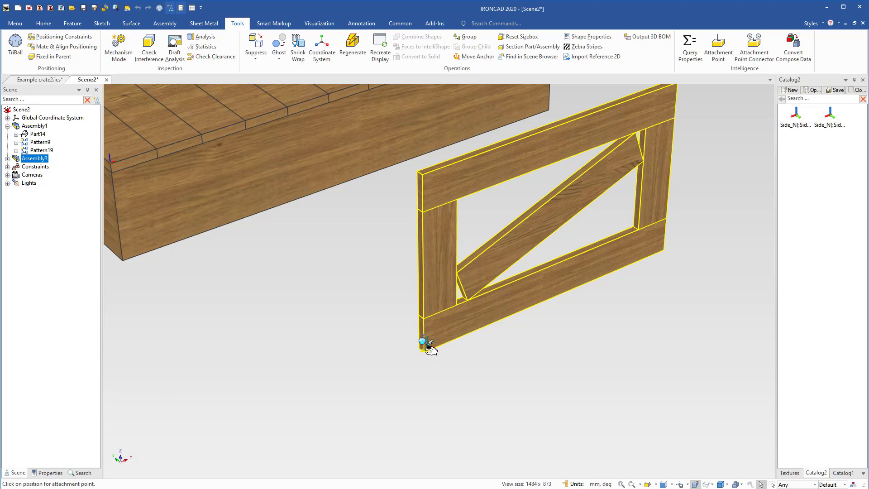
Step: Rotate the new attachment point 180 degrees about the bottom board's length direction with the TriBall
key(F10)
click(378, 372)
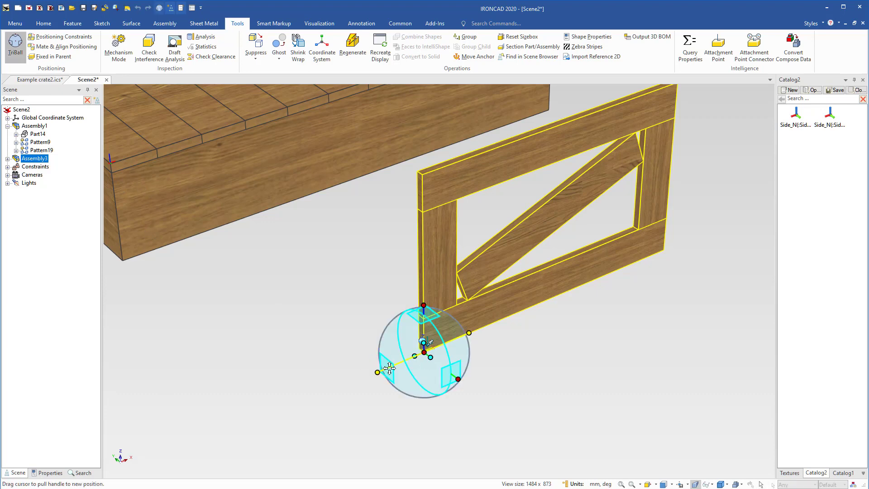
drag(441, 348, 442, 373)
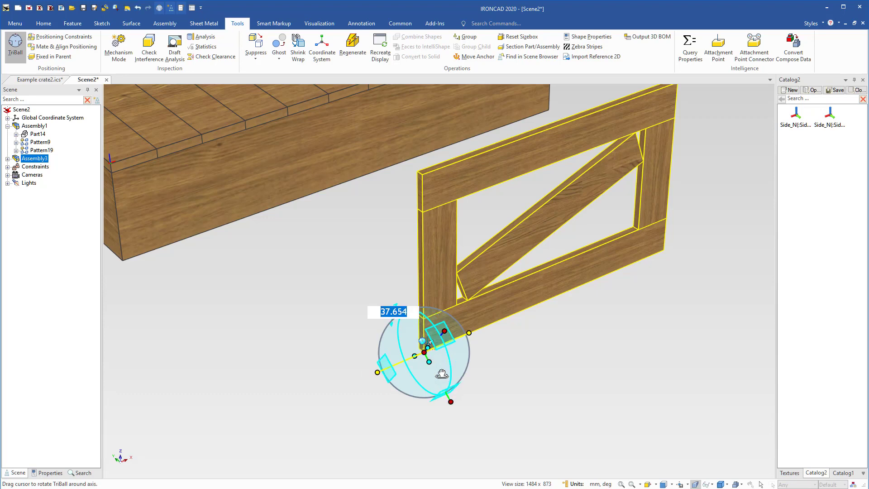
text(180)
key(Return)
key(F10)
click(511, 388)
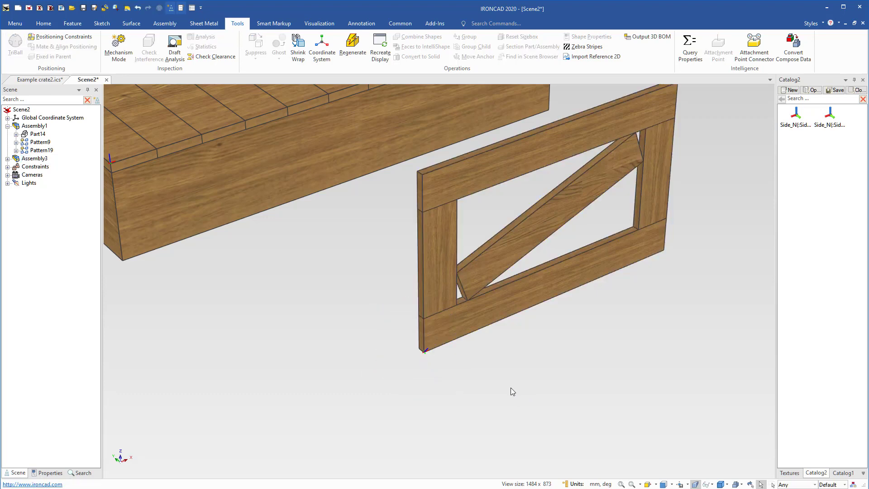
Step: Name the attachment point at the crate side assembly's lower corner Side and set its type to Neutral(_N)
click(380, 48)
click(423, 349)
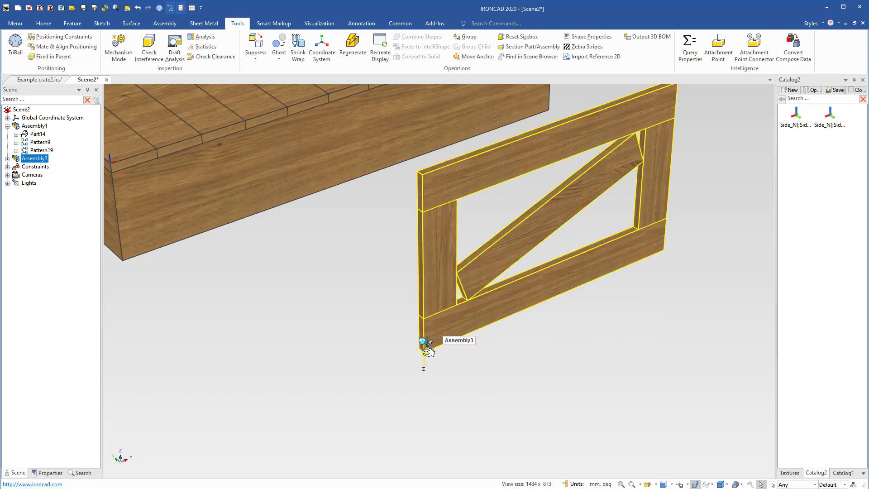
right_click(423, 351)
click(454, 383)
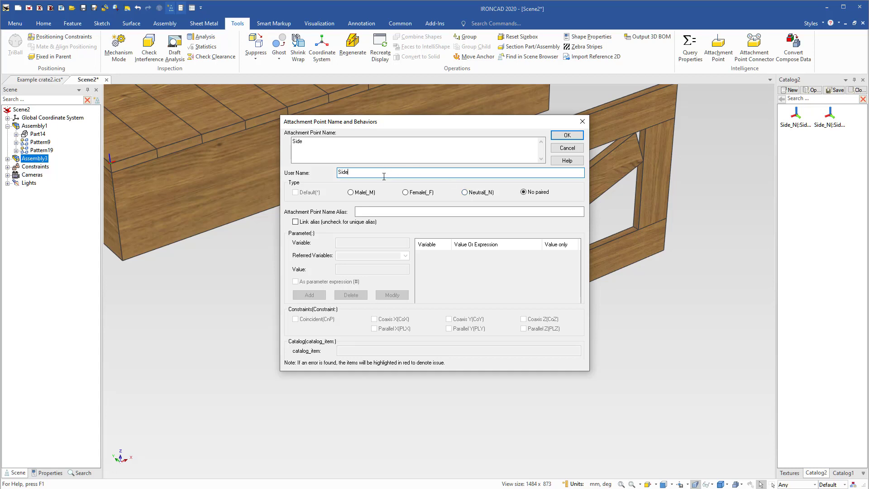
click(477, 195)
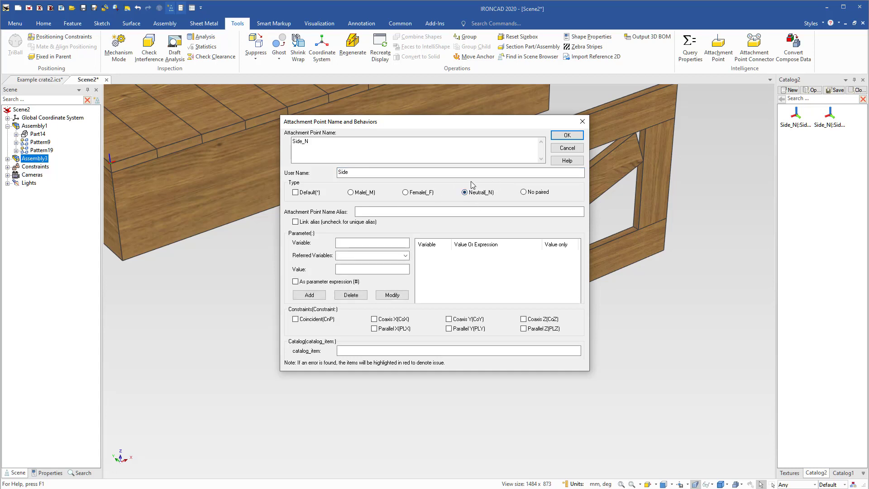
click(302, 141)
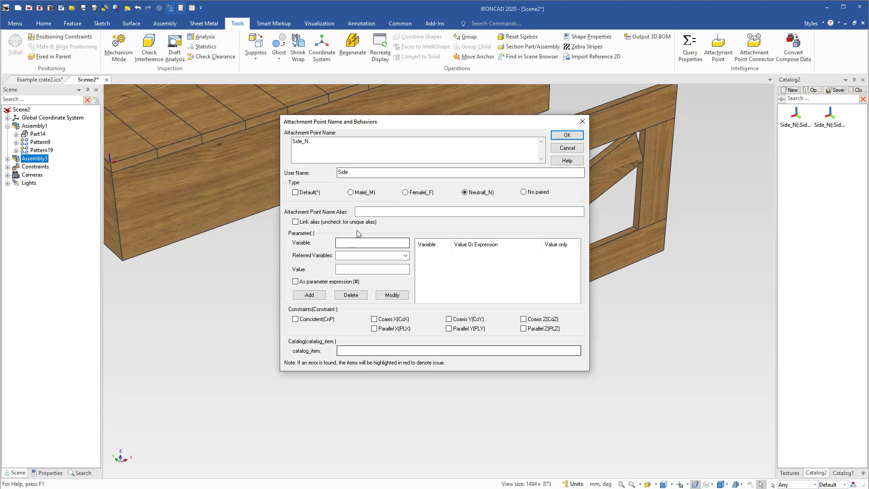
click(566, 135)
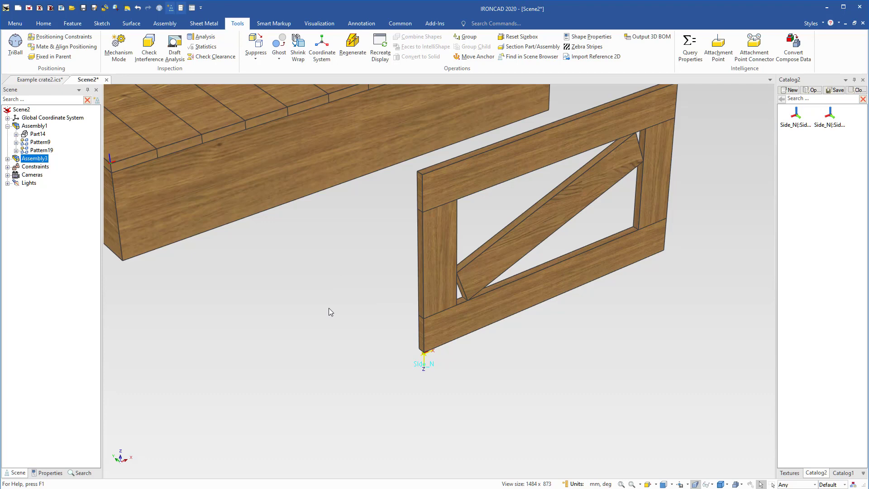
key(F8)
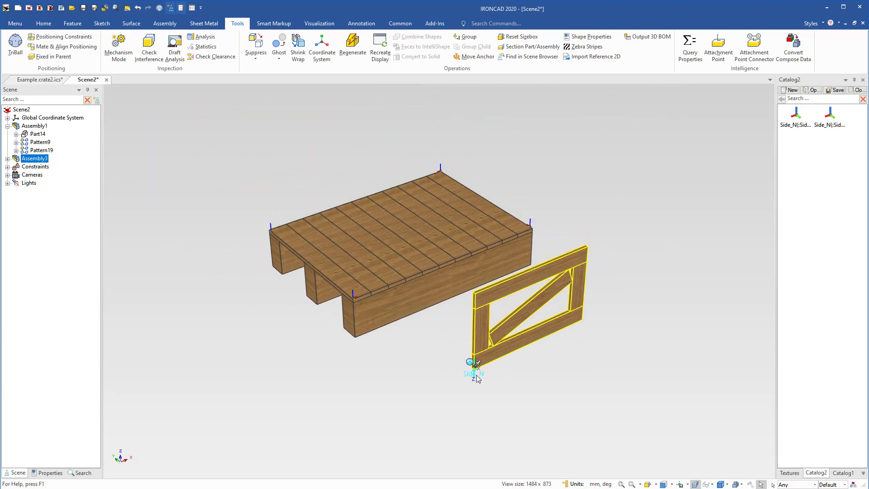
drag(476, 375, 362, 306)
drag(346, 303, 352, 293)
drag(350, 296, 368, 303)
drag(484, 366, 485, 365)
click(528, 379)
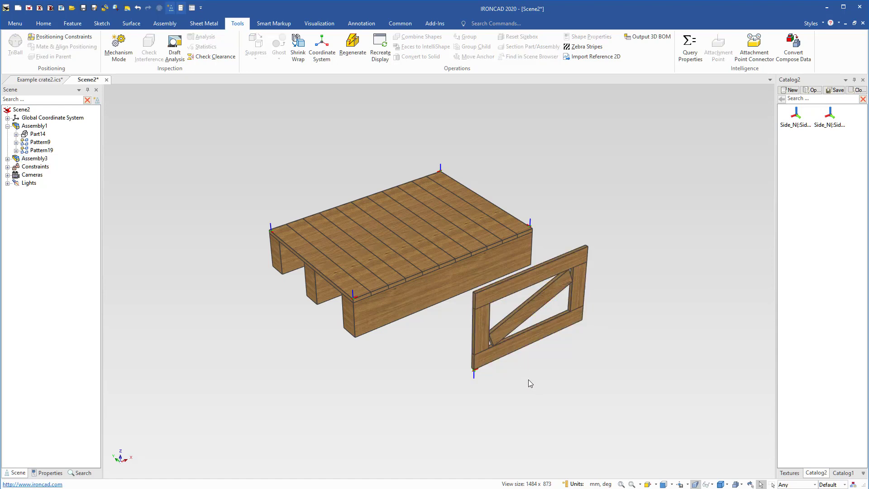
Step: Store the finished crate side assembly as a new item in Catalog2
click(479, 347)
drag(479, 347, 796, 224)
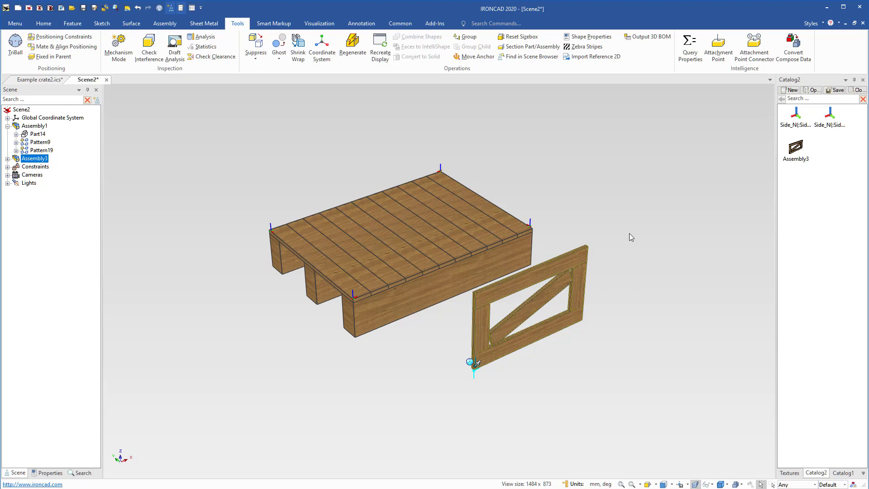
click(453, 381)
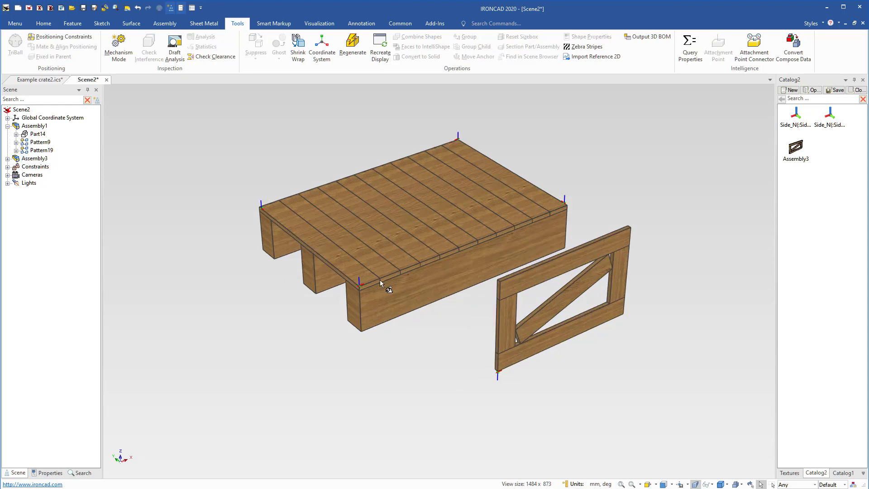
Step: Insert the crate side from the catalog onto the pallet's nearest corner attachment point, along the near long edge
middle_drag(407, 209, 535, 327)
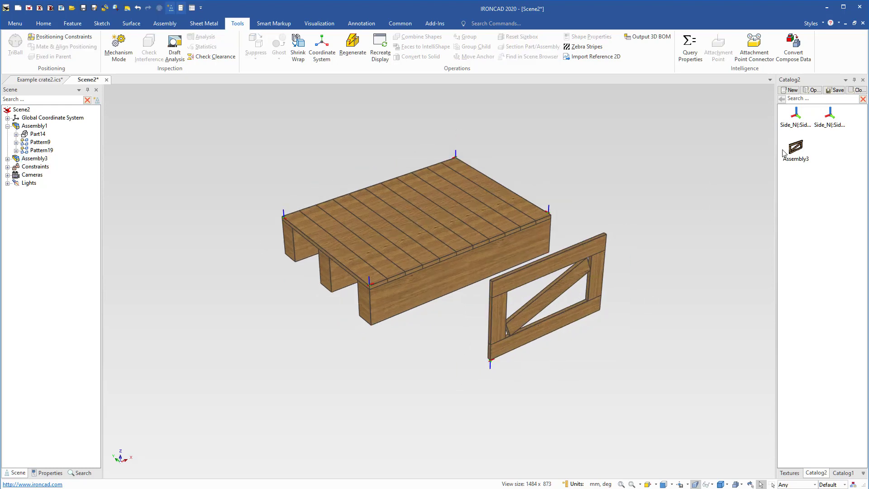
drag(387, 268, 387, 268)
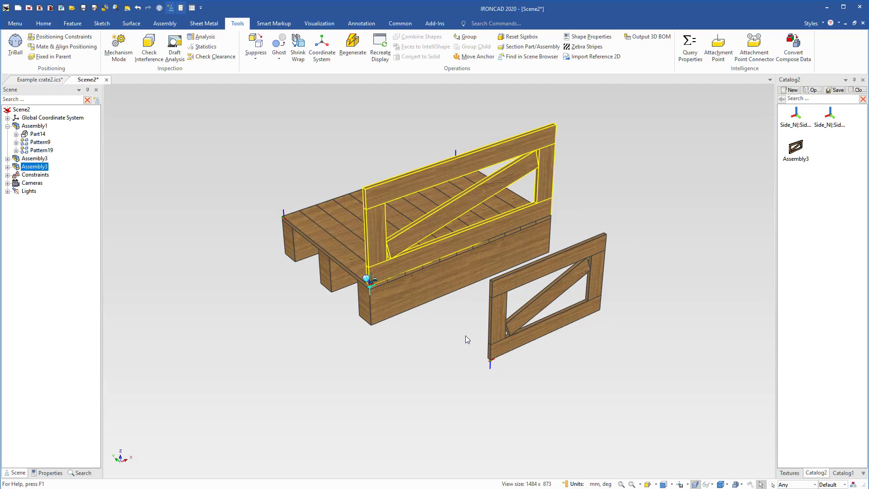
click(521, 382)
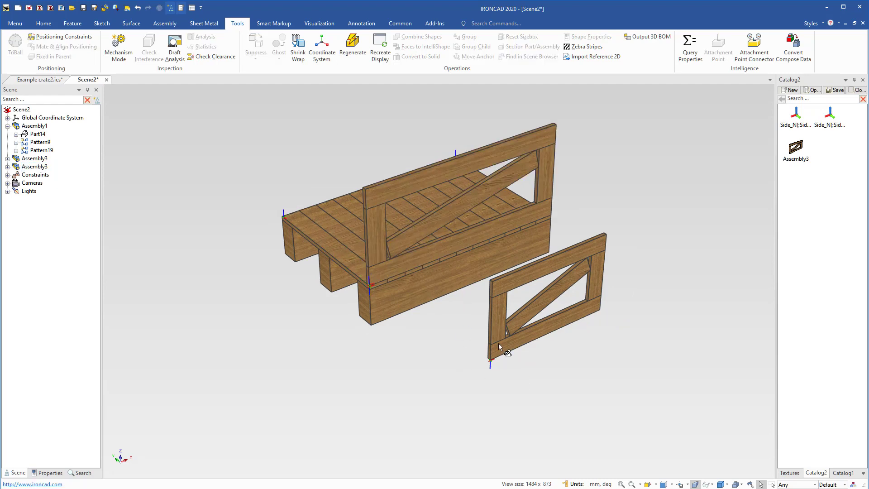
Step: Delete the original loose crate side standing beside the pallet
click(499, 344)
key(Delete)
key(F8)
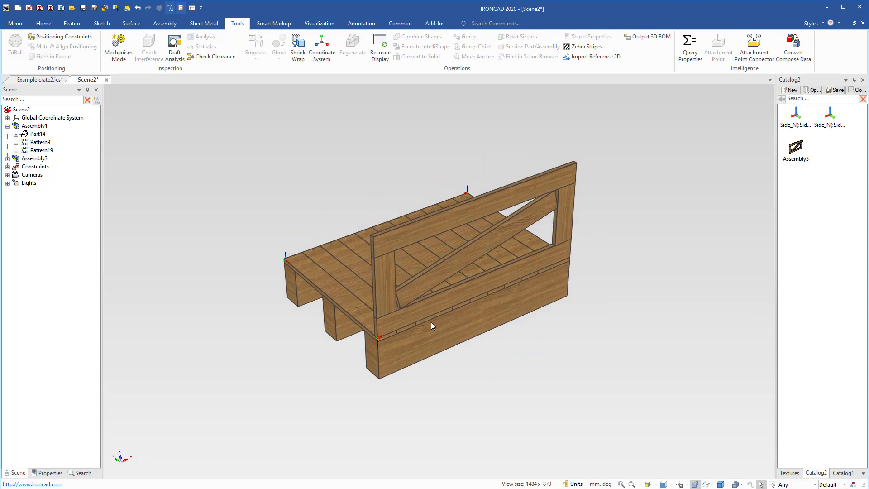
Step: Insert three more crate sides from the catalog onto the pallet's remaining corner attachment points to enclose the far long edge and both short edges
drag(793, 151, 473, 241)
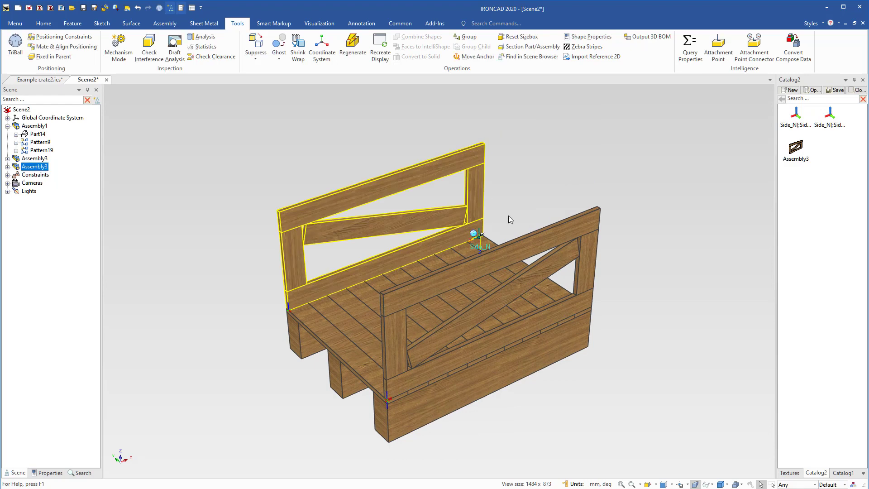
click(660, 311)
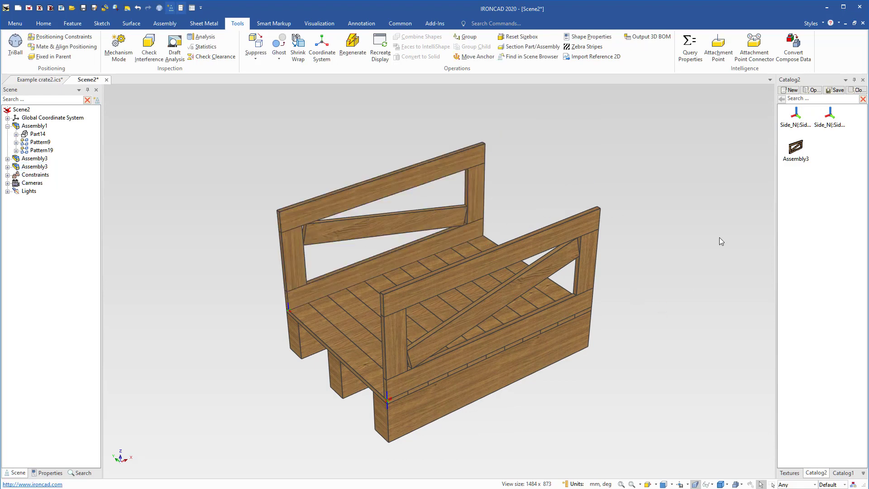
drag(795, 148, 311, 319)
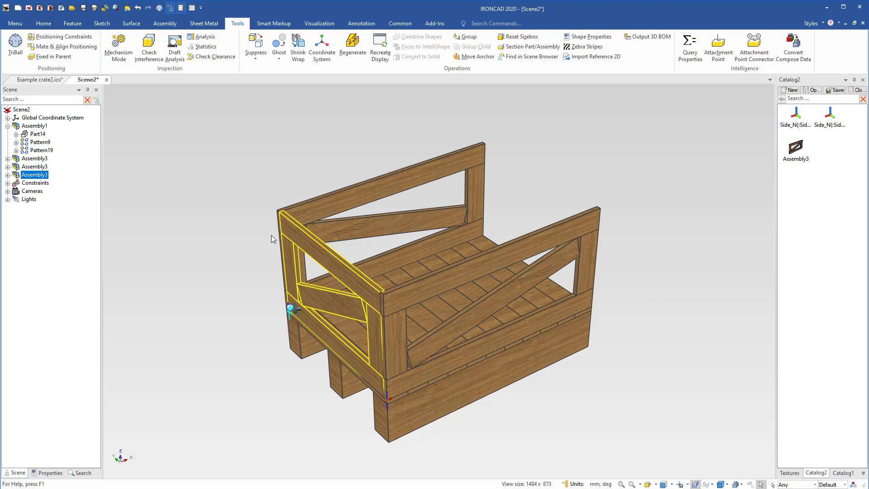
scroll(303, 272, up, 5)
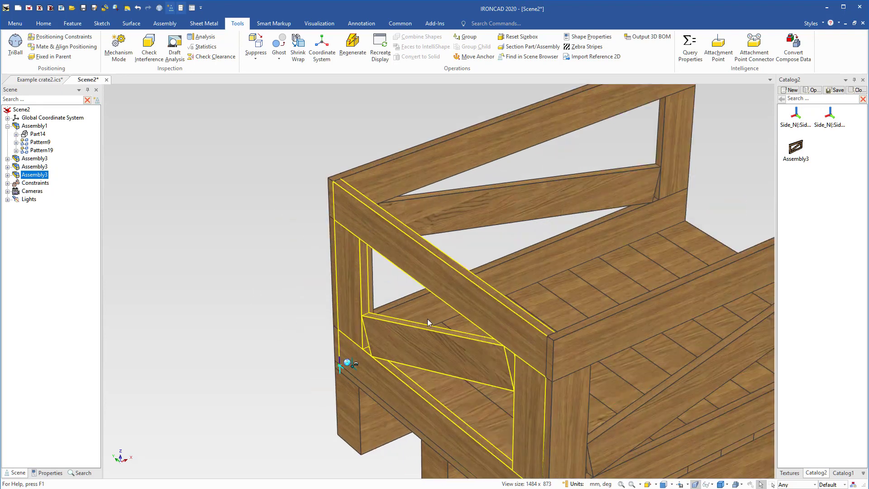
scroll(611, 302, down, 3)
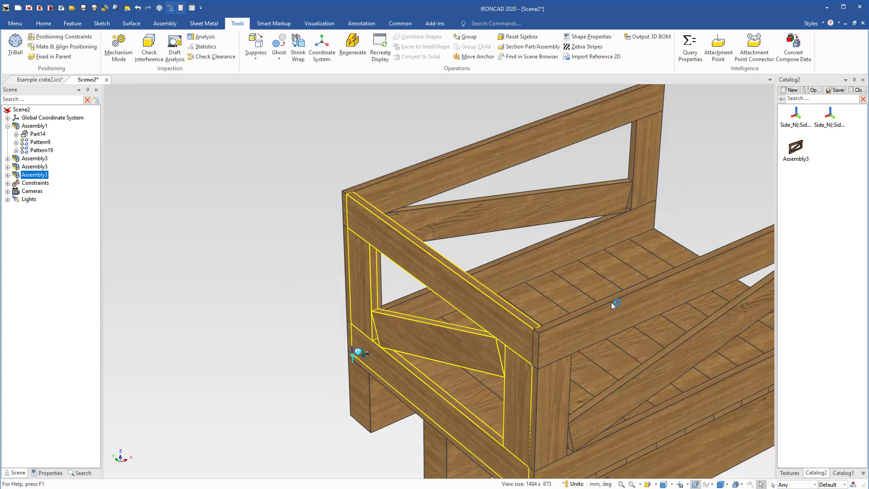
drag(797, 147, 727, 321)
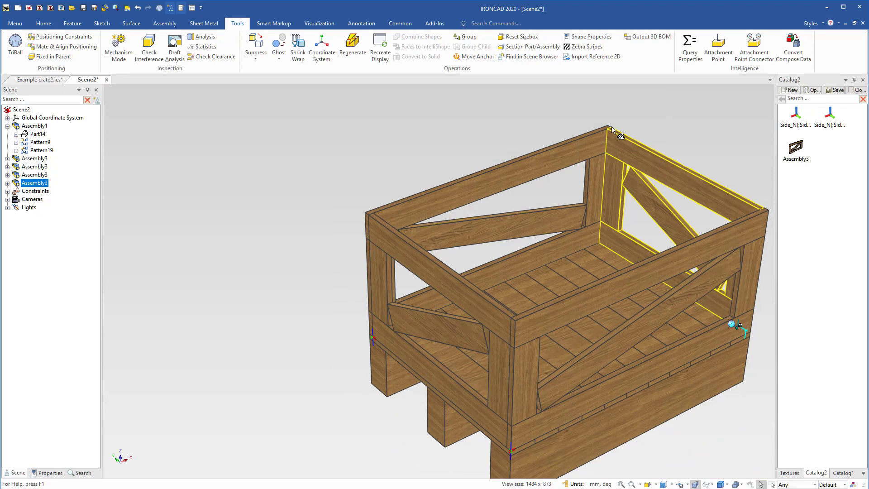
click(653, 123)
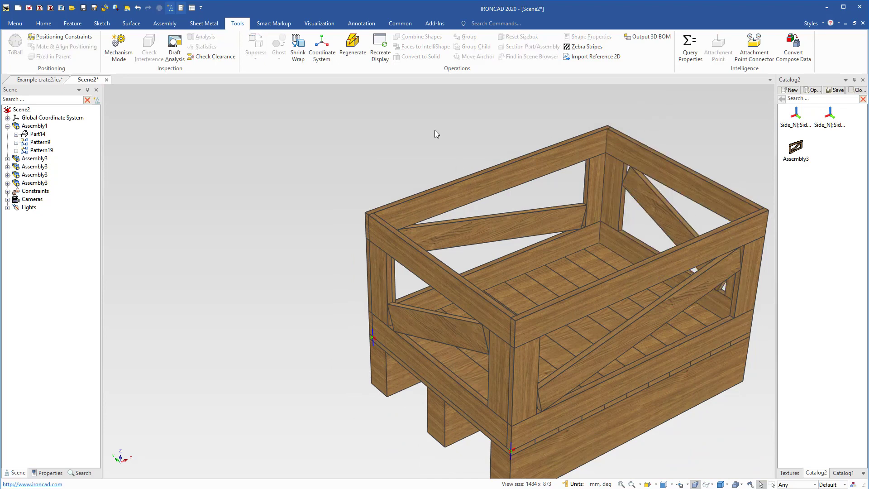
Step: Stretch the pallet assembly's length to 1900 mm with its sizebox handle
key(F8)
click(512, 383)
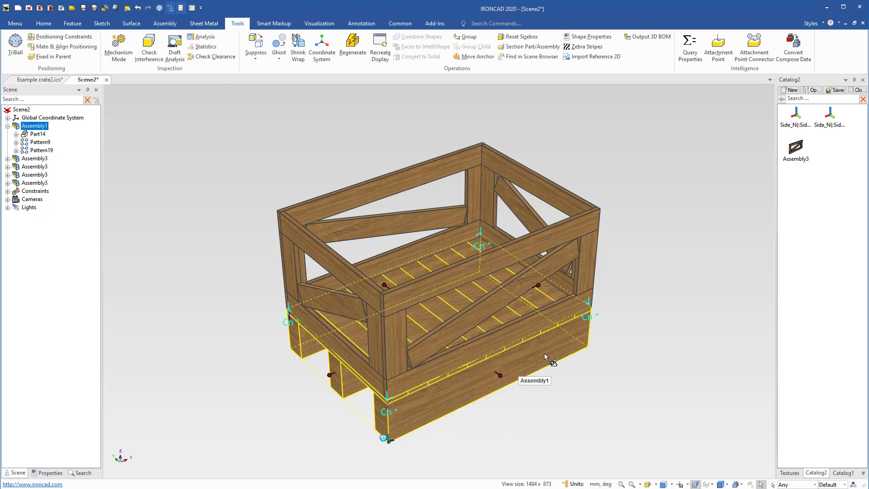
click(539, 286)
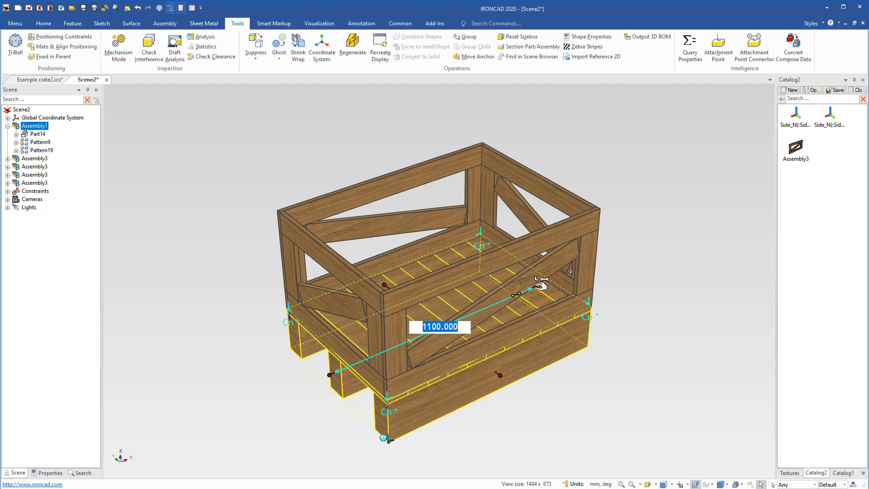
drag(540, 284, 679, 259)
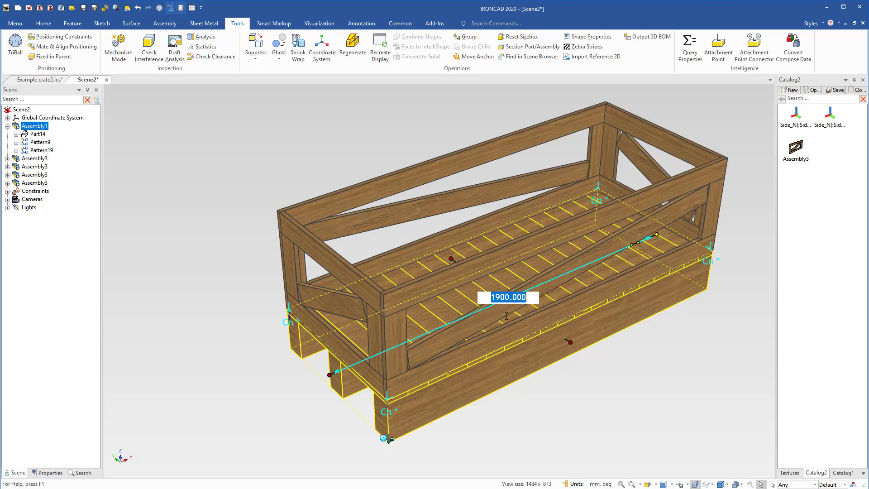
click(525, 406)
Step: Stretch the pallet assembly's width to 1600 mm with its sizebox handle
click(460, 291)
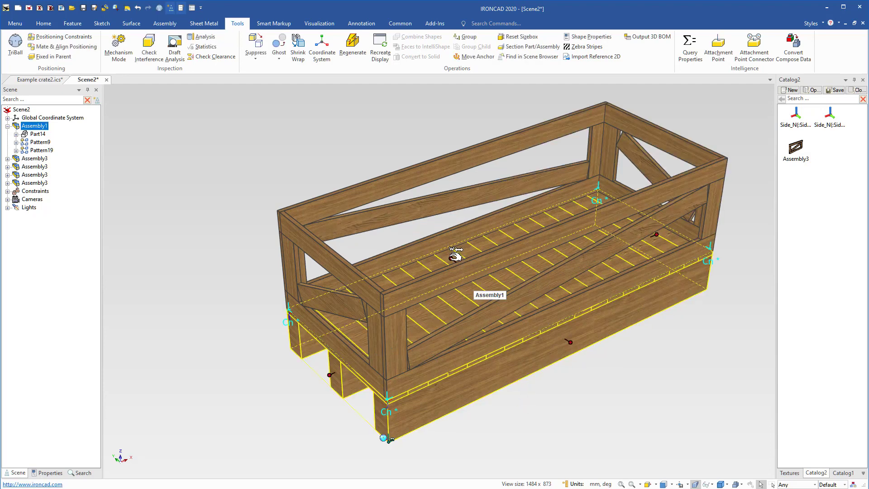
drag(303, 176, 301, 179)
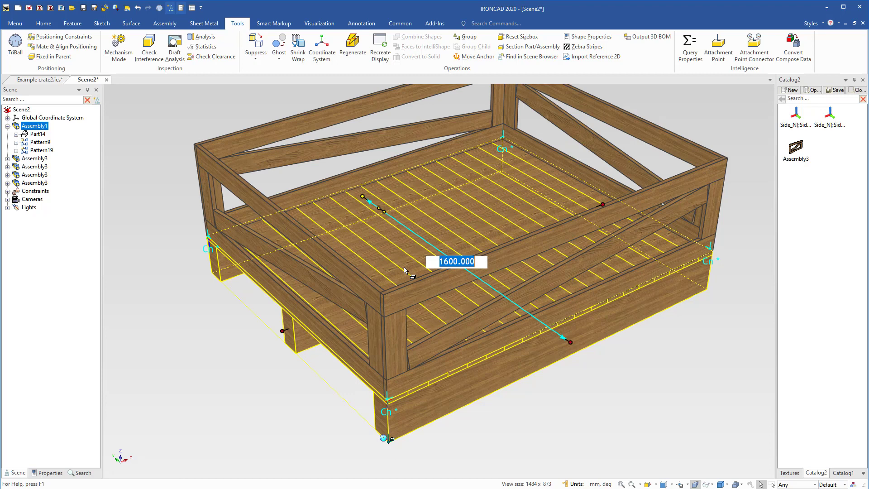
click(602, 361)
scroll(511, 318, down, 2)
scroll(509, 316, down, 3)
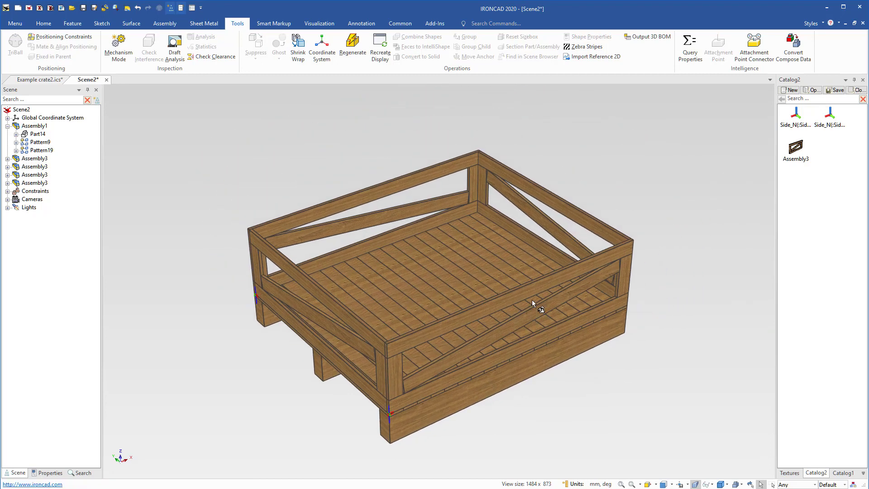
Step: Open the scene's parameter table, enlarge it to examine the crate sides' SideLen expressions, and close it without changes
right_click(273, 155)
click(312, 315)
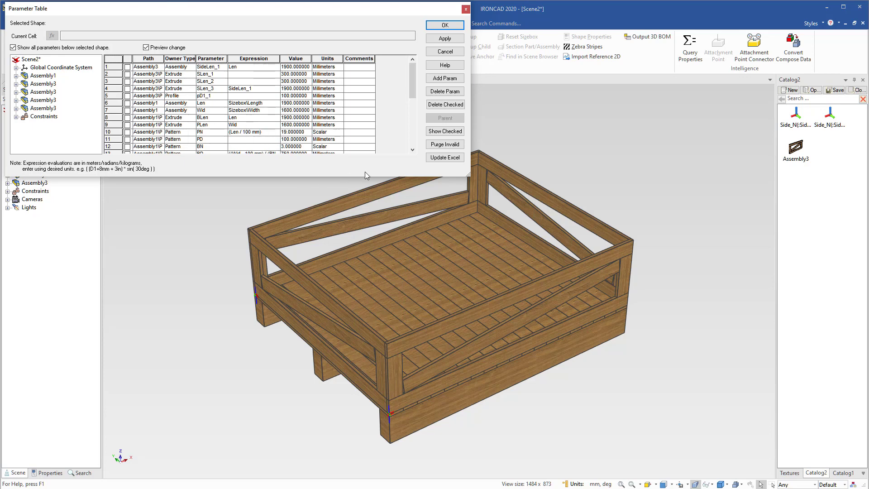
drag(470, 180, 506, 288)
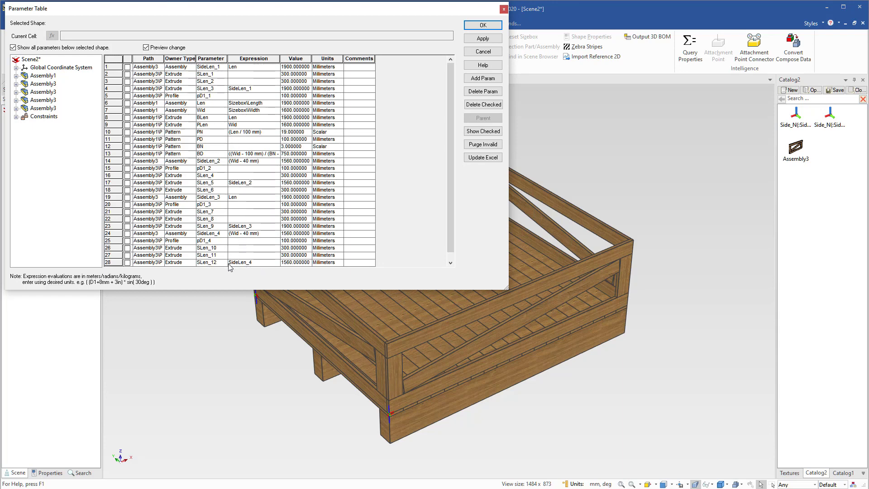
click(482, 51)
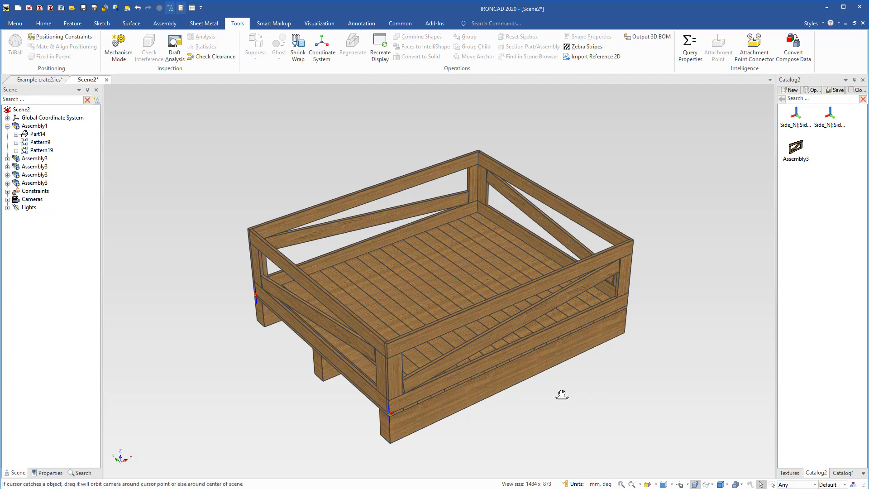
scroll(479, 272, up, 2)
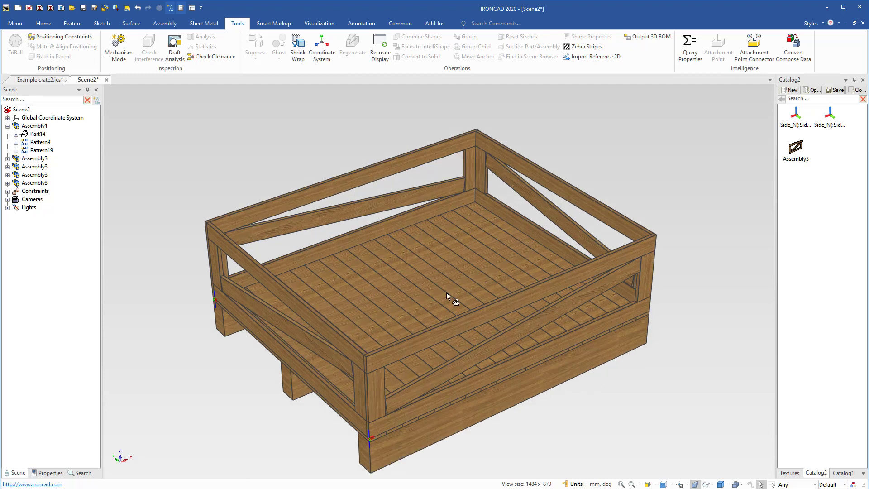
scroll(446, 292, down, 1)
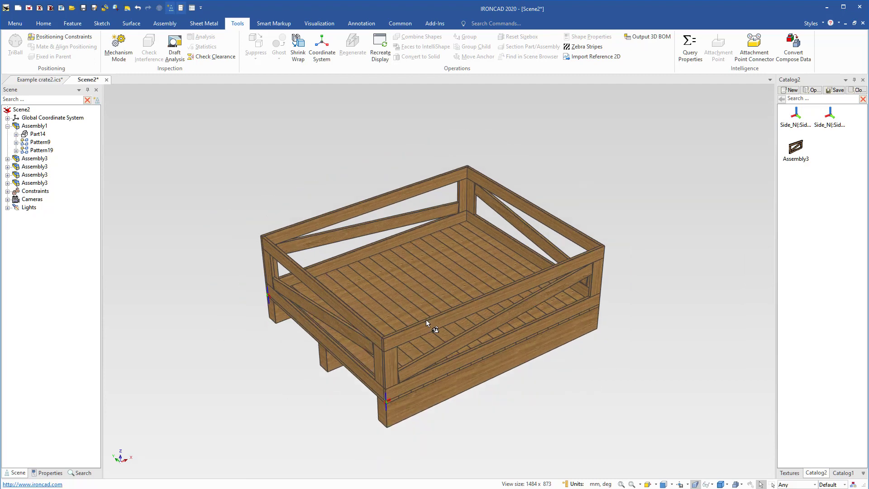
click(389, 401)
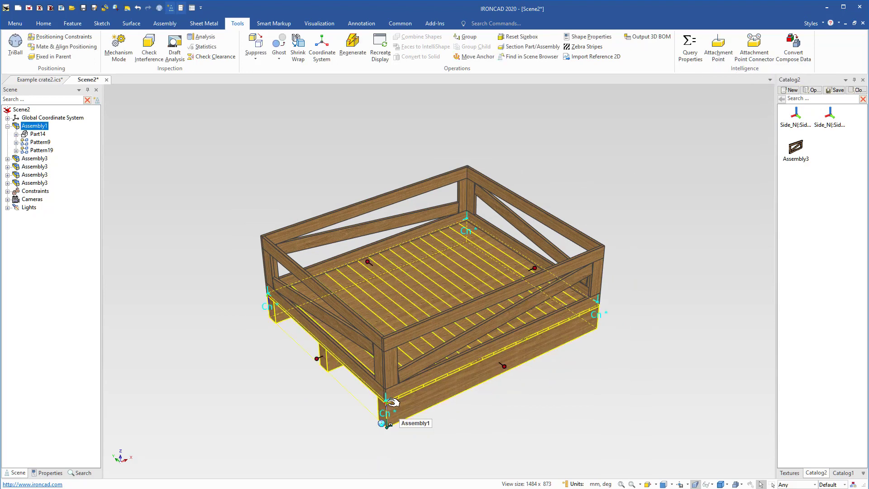
right_click(385, 399)
click(560, 413)
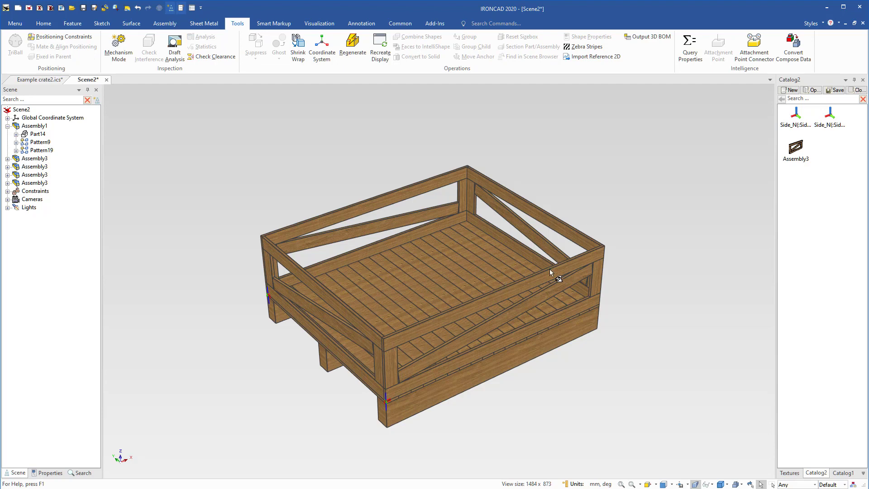
Step: Open the first Side_N attachment point item in Catalog2 for editing to examine its parameter and constraint settings
right_click(797, 117)
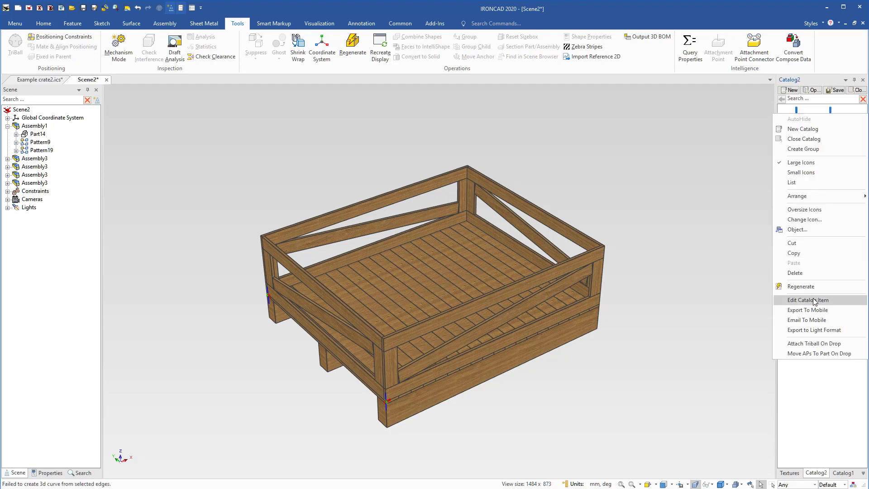
click(799, 299)
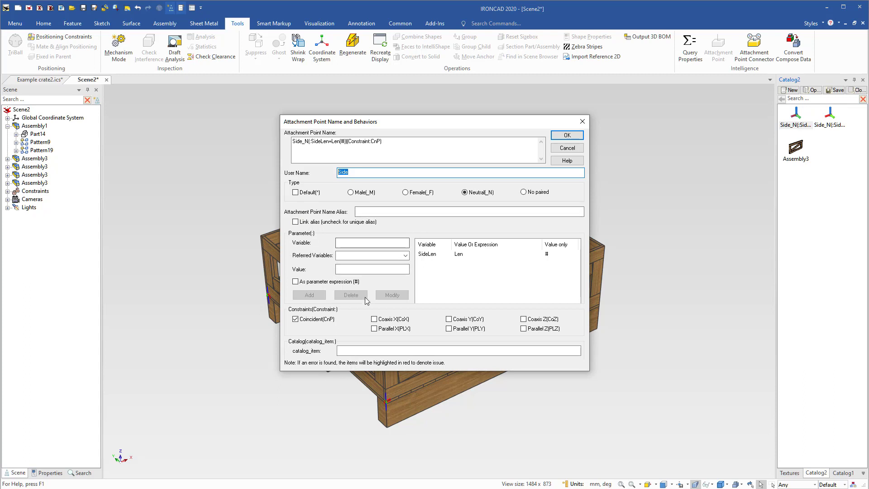
Step: Check the Side_N attachment point's referred-variable options and its SideLen parameter, uncover the crate behind the dialog, and cancel the edit
click(405, 256)
click(405, 256)
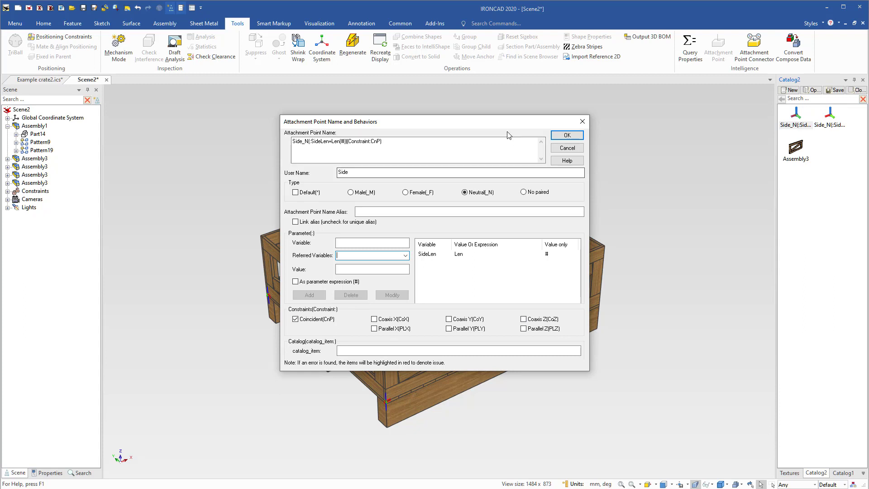
drag(509, 121, 334, 181)
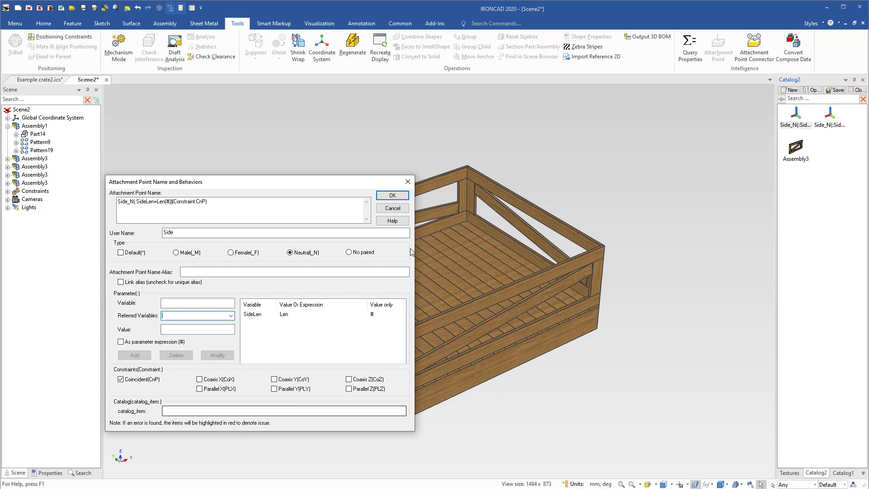
click(399, 212)
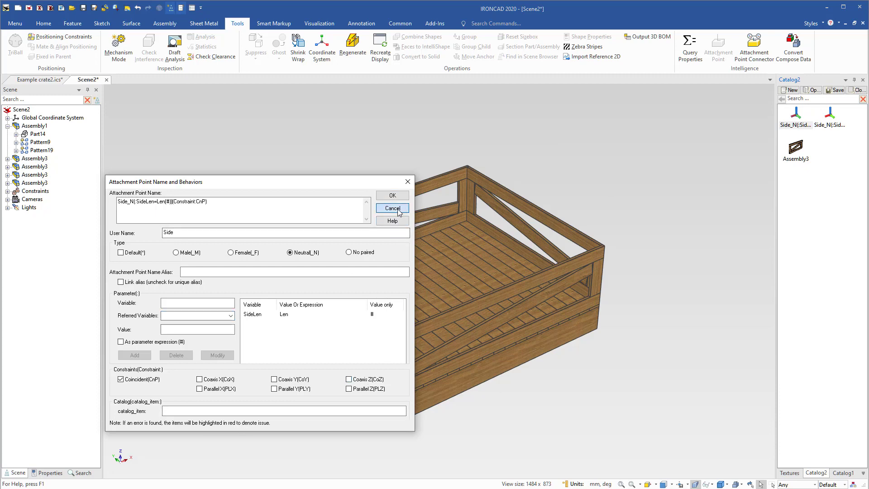
Step: Expand the scene's locked constraints to review the coincident constraints between pallet and sides, and collapse the list
click(7, 190)
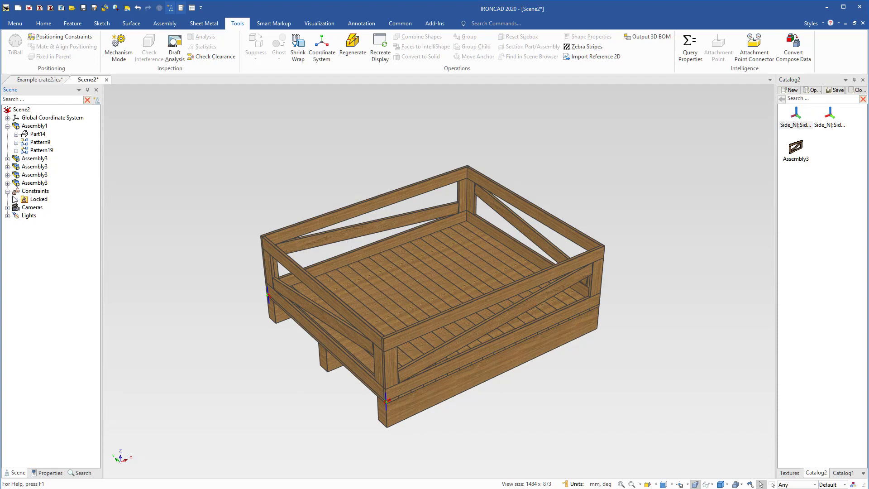
click(16, 199)
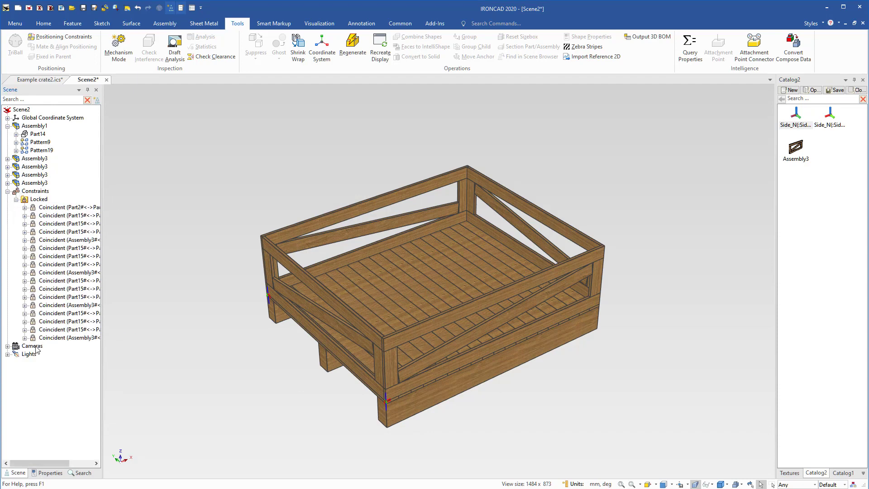
click(7, 191)
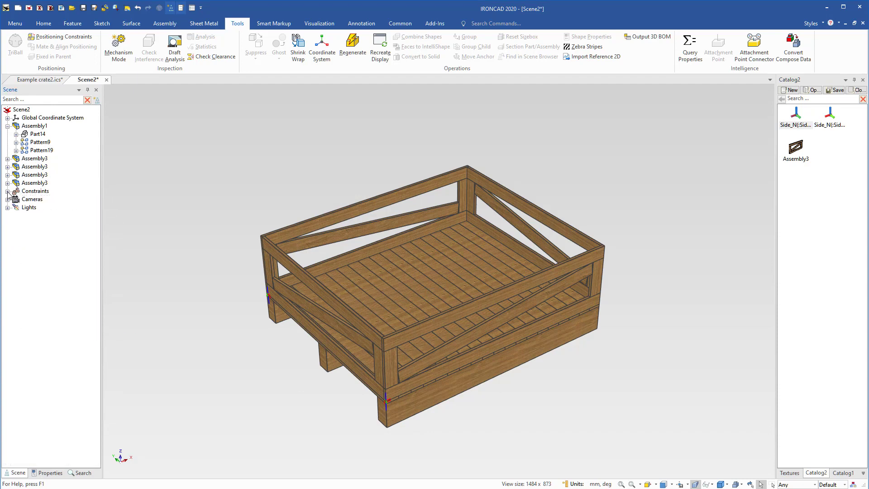
Step: Stretch the pallet assembly's length to 2600 mm with its sizebox handle and deselect it
middle_drag(522, 442, 412, 353)
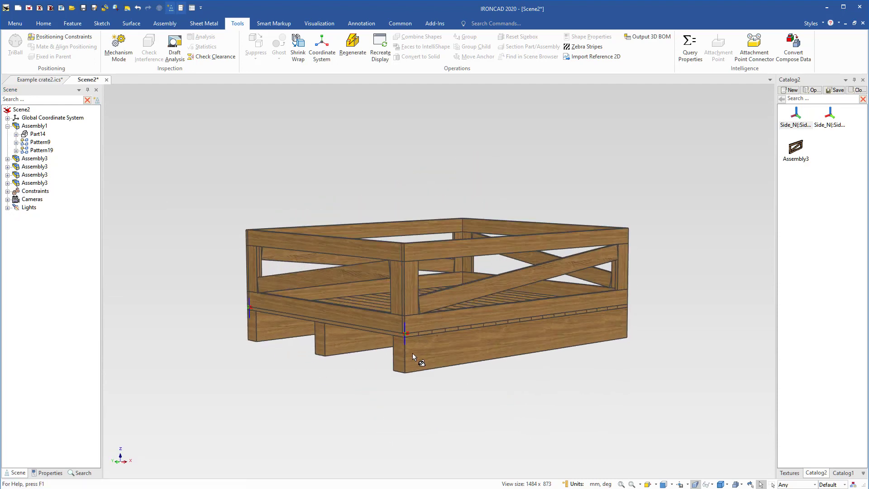
click(412, 353)
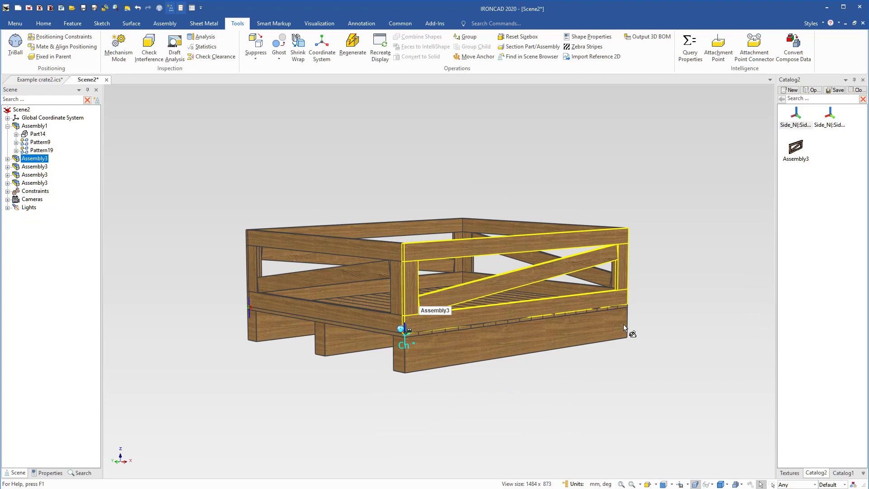
middle_drag(533, 316, 476, 248)
click(476, 248)
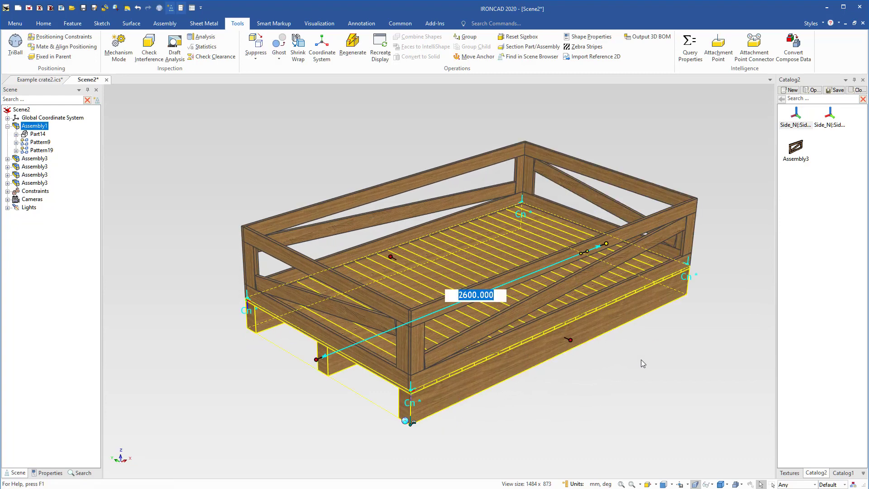
click(639, 360)
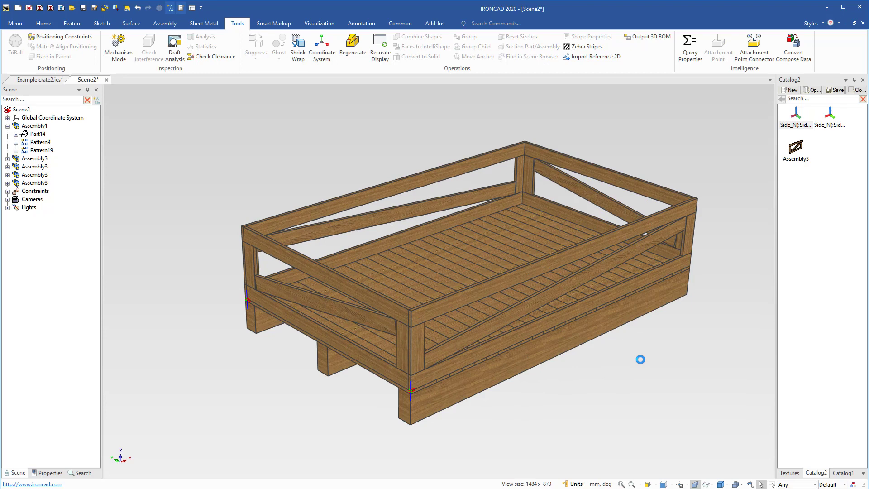